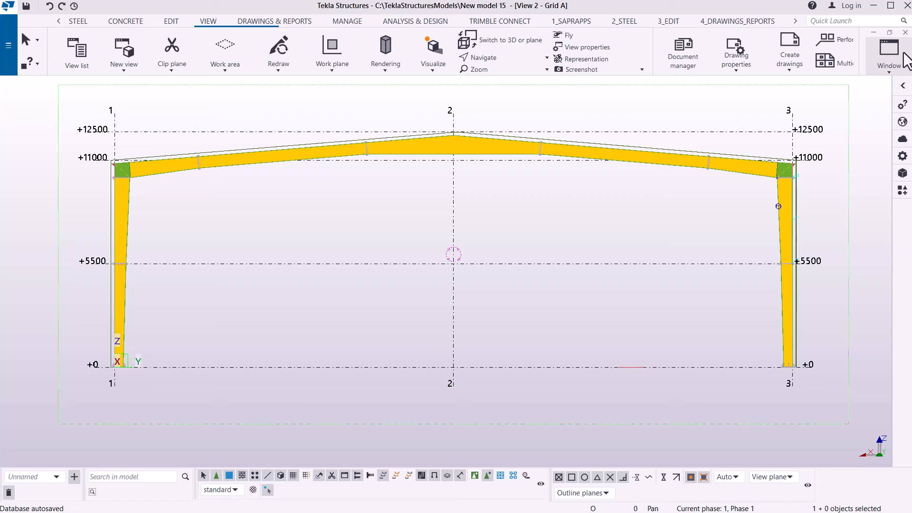
- Switch to the 3D view and examine the point on the column inner flange's top edge, beneath the knee connection's end plates
{"action": "left_click", "coordinate": [550, 200]}
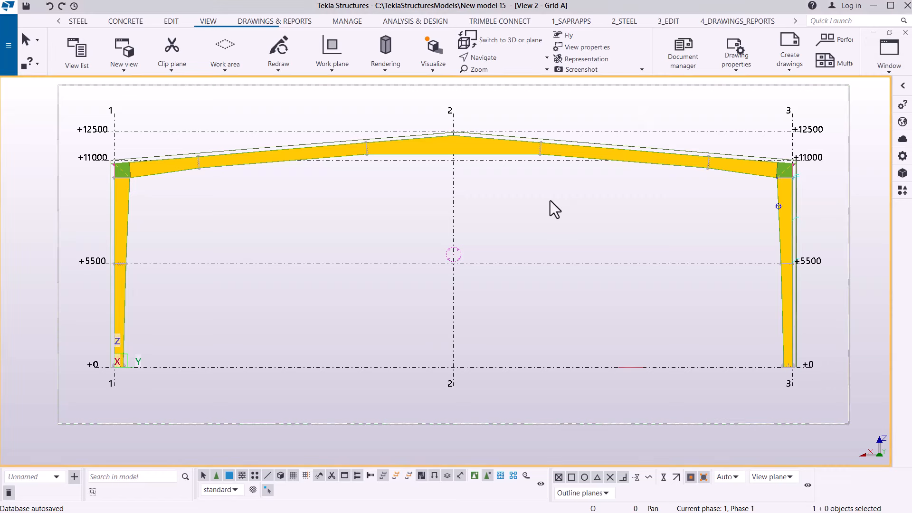
{"action": "key", "text": "ctrl+Tab"}
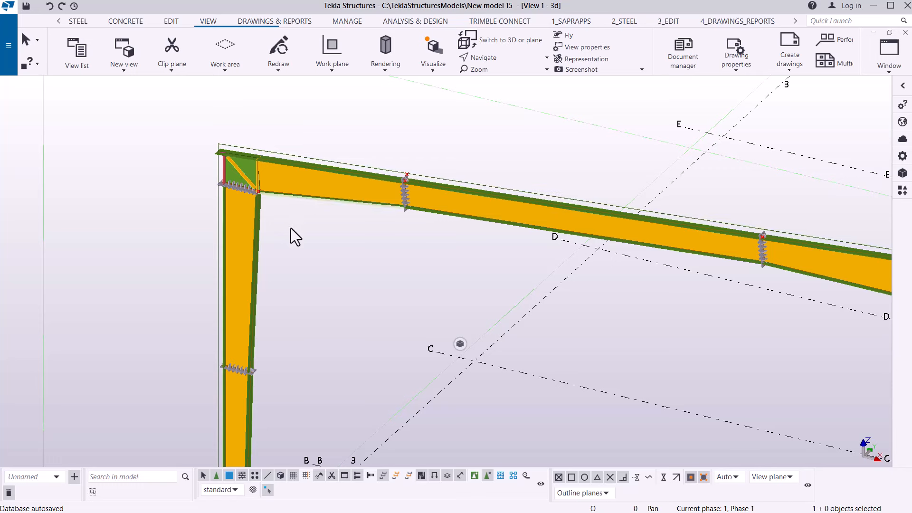
{"action": "scroll", "coordinate": [246, 182], "scroll_direction": "up", "scroll_amount": 5}
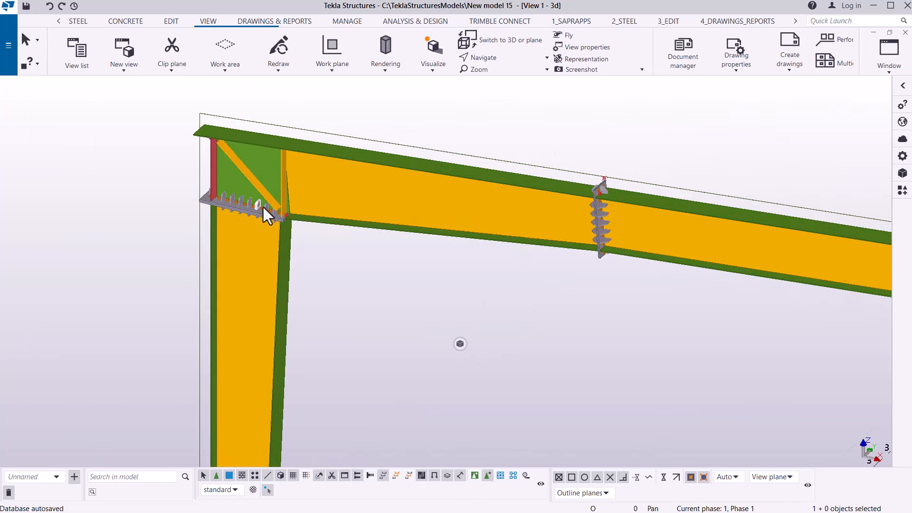
{"action": "left_click", "coordinate": [503, 58]}
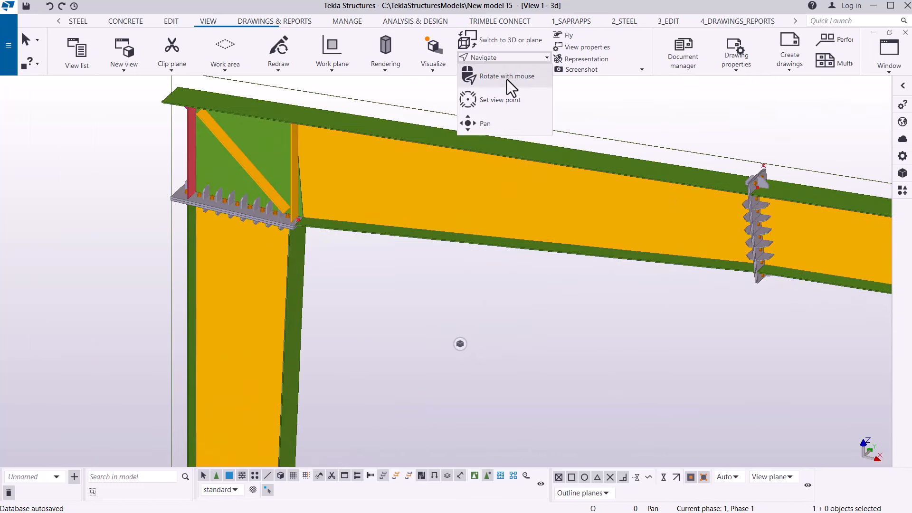
{"action": "left_click", "coordinate": [506, 79]}
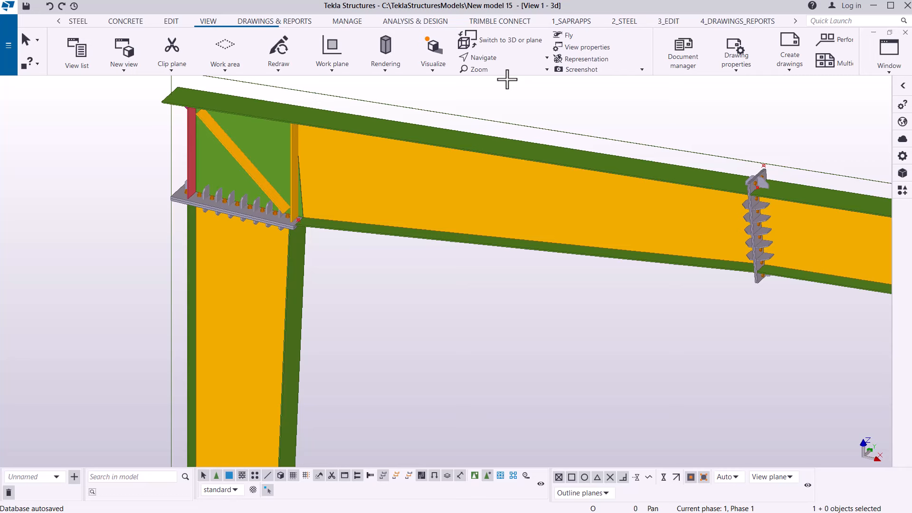
{"action": "left_click", "coordinate": [306, 222]}
{"action": "mouse_move", "coordinate": [306, 213]}
{"action": "left_mouse_down"}
{"action": "mouse_move", "coordinate": [291, 159]}
{"action": "mouse_move", "coordinate": [217, 155]}
{"action": "mouse_move", "coordinate": [301, 155]}
{"action": "mouse_move", "coordinate": [302, 192]}
{"action": "mouse_move", "coordinate": [292, 149]}
{"action": "left_mouse_up"}
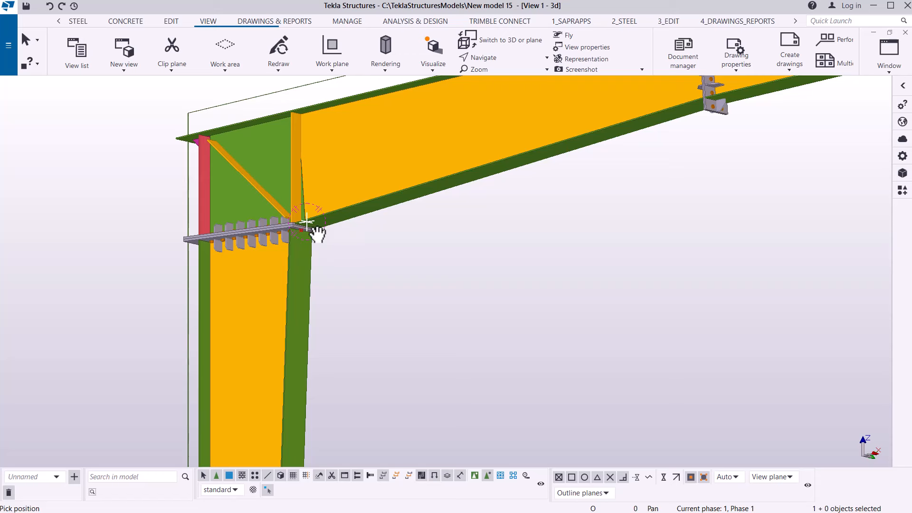
{"action": "scroll", "coordinate": [315, 228], "scroll_direction": "up", "scroll_amount": 5}
{"action": "right_click", "coordinate": [396, 237]}
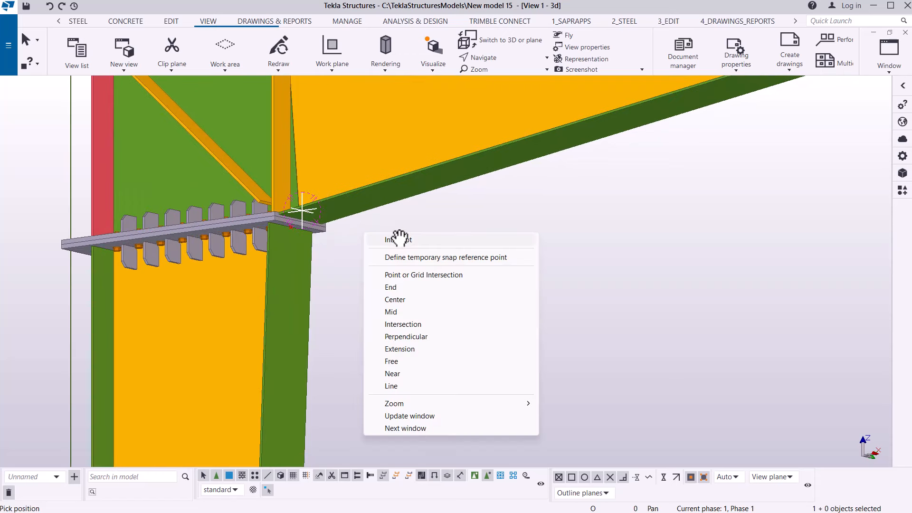
{"action": "left_click", "coordinate": [365, 241]}
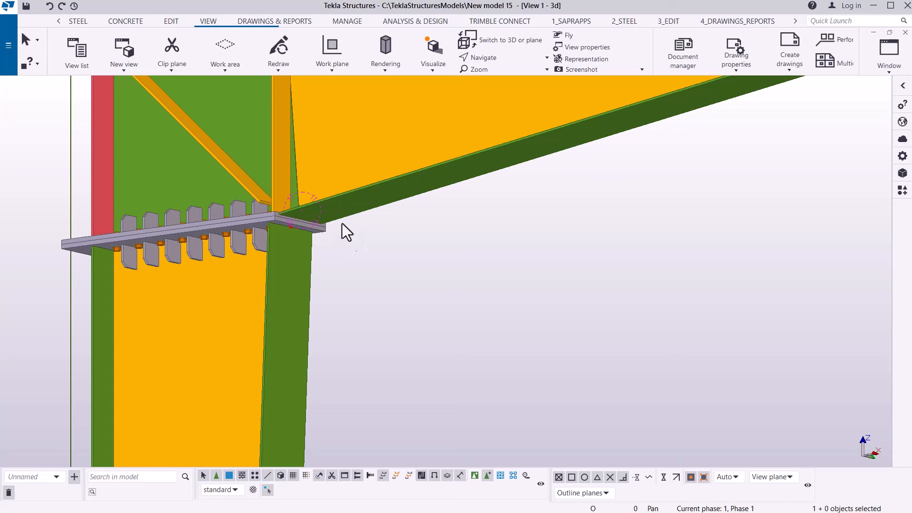
{"action": "scroll", "coordinate": [311, 224], "scroll_direction": "up", "scroll_amount": 3}
{"action": "scroll", "coordinate": [269, 233], "scroll_direction": "up", "scroll_amount": 5}
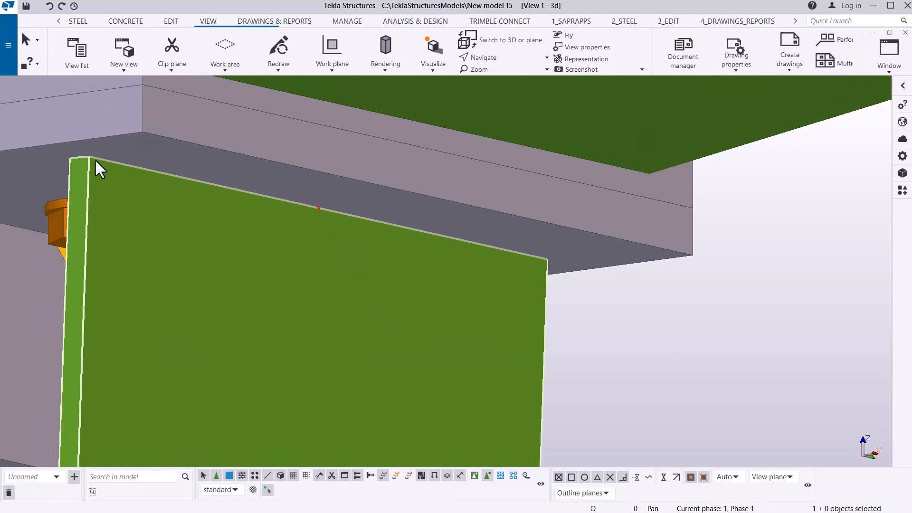
{"action": "left_click", "coordinate": [485, 262]}
{"action": "key", "text": "shift+h"}
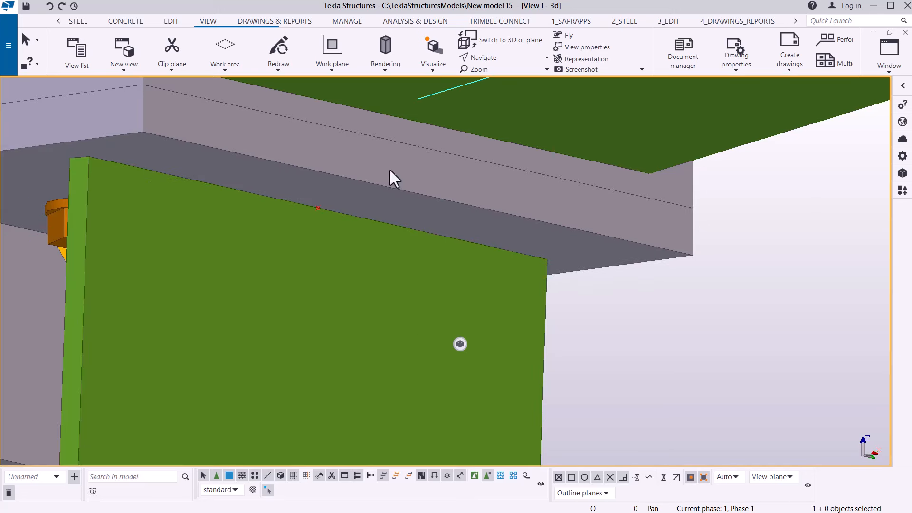
{"action": "left_click", "coordinate": [170, 23]}
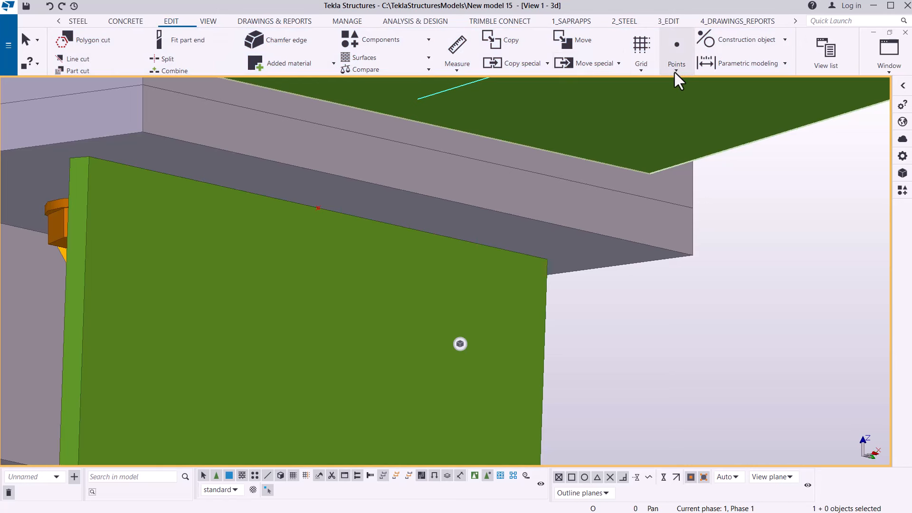
{"action": "left_click", "coordinate": [674, 71]}
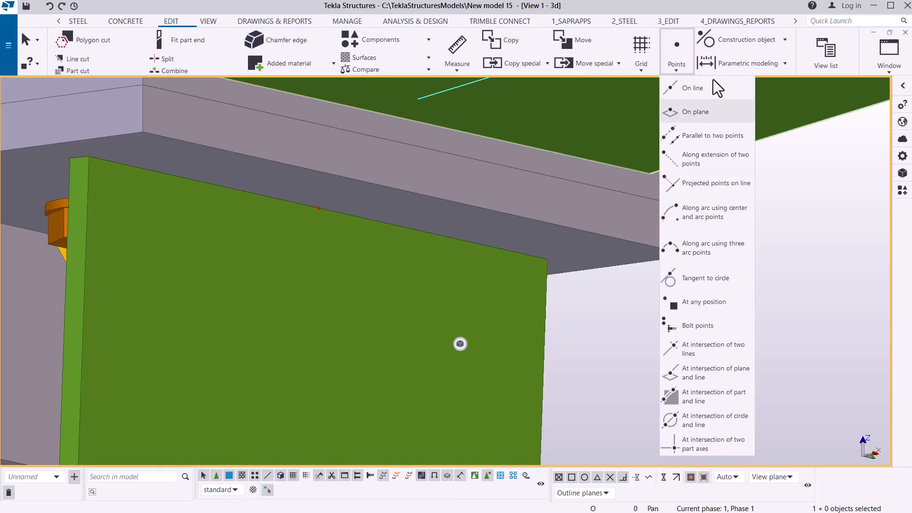
{"action": "left_click", "coordinate": [698, 89]}
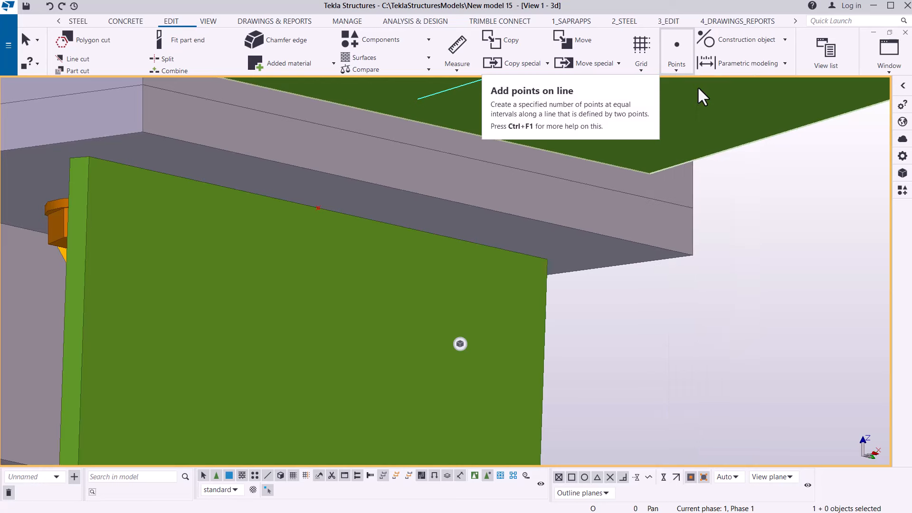
{"action": "scroll", "coordinate": [471, 246], "scroll_direction": "down", "scroll_amount": 1}
{"action": "scroll", "coordinate": [315, 210], "scroll_direction": "down", "scroll_amount": 2}
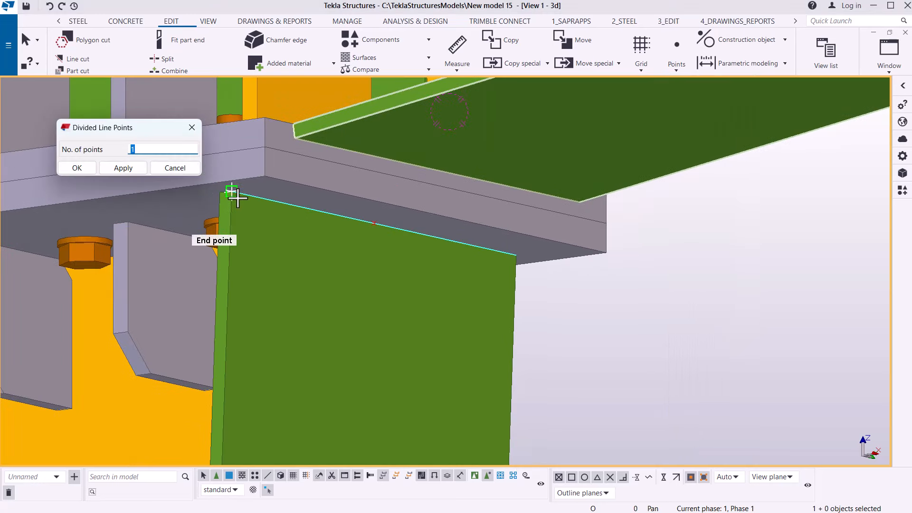
{"action": "scroll", "coordinate": [210, 189], "scroll_direction": "up", "scroll_amount": 2}
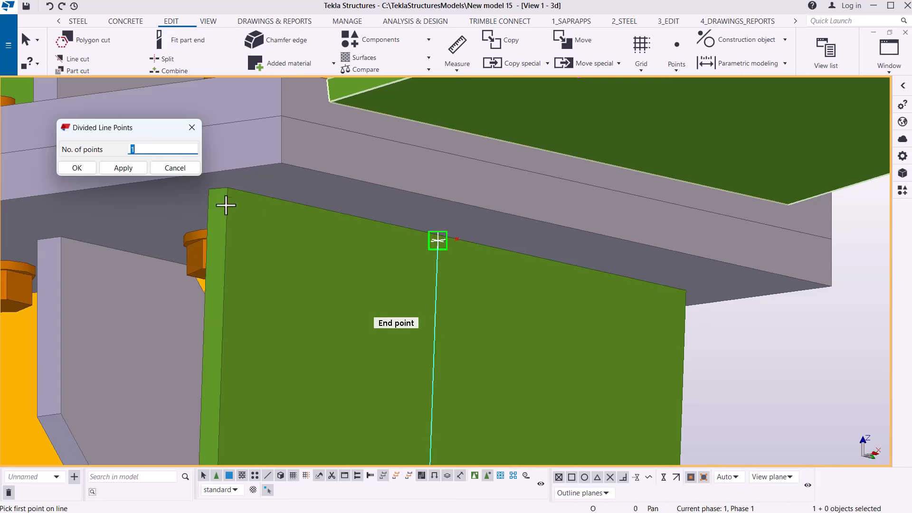
{"action": "left_click", "coordinate": [196, 127]}
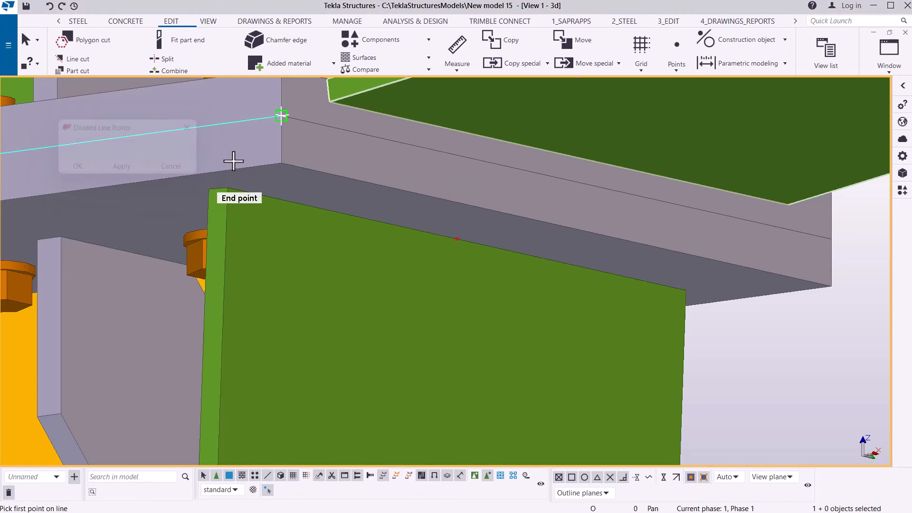
{"action": "scroll", "coordinate": [377, 173], "scroll_direction": "down", "scroll_amount": 4}
{"action": "right_click", "coordinate": [656, 216]}
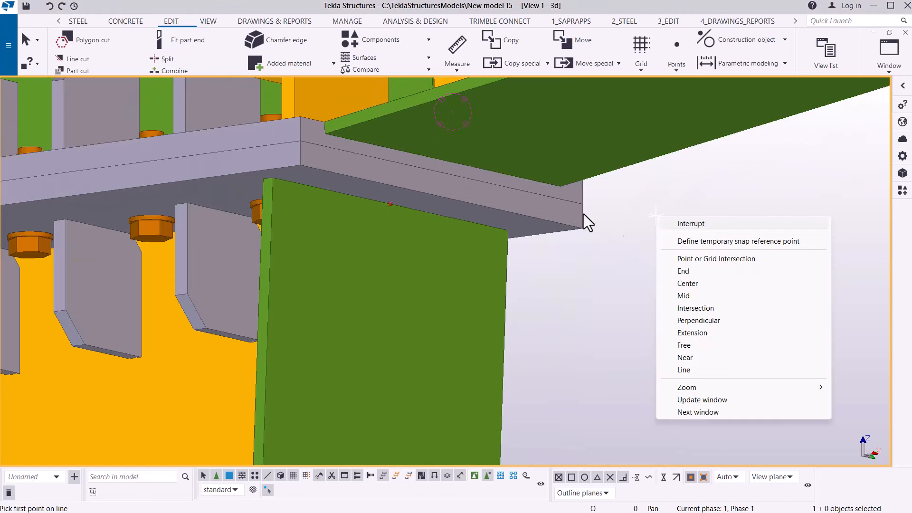
{"action": "left_click", "coordinate": [703, 223]}
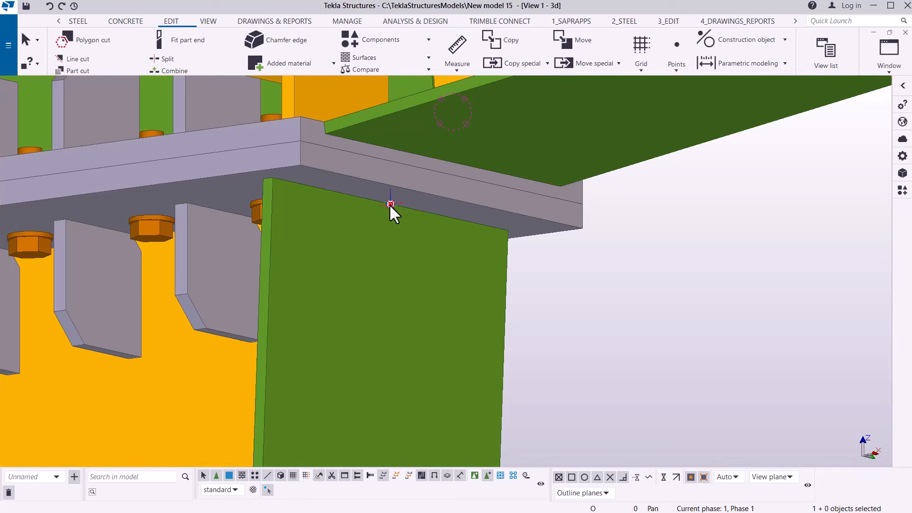
- Make one linear copy of the point on the column inner flange's top edge, with dX 0, dY 0 and dZ -1500
{"action": "right_click", "coordinate": [391, 204]}
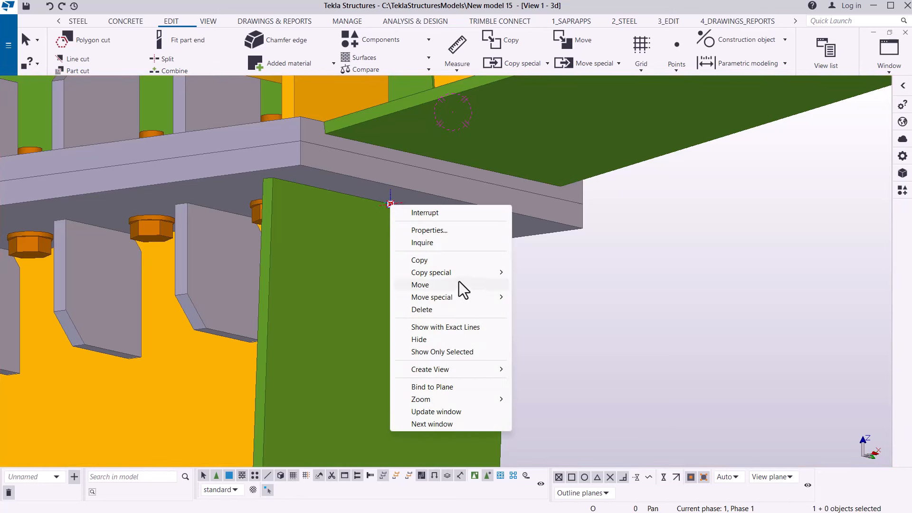
{"action": "mouse_move", "coordinate": [474, 273]}
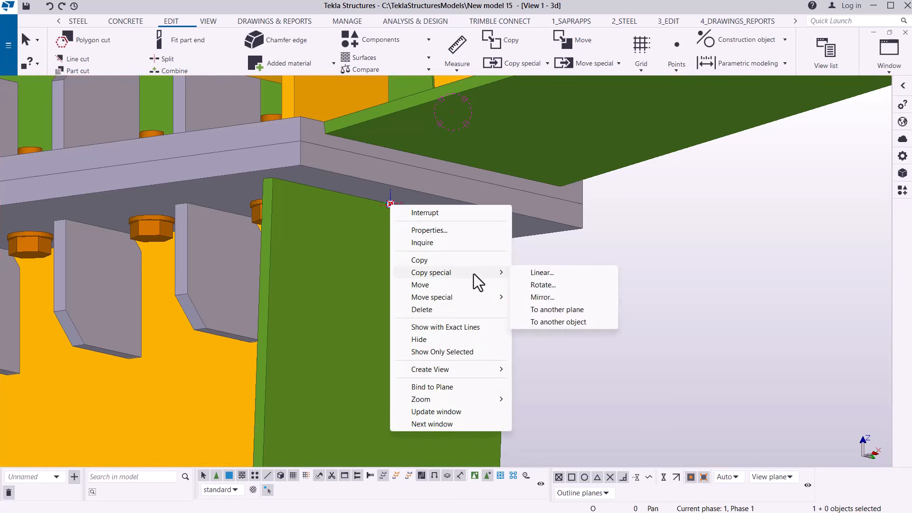
{"action": "left_click", "coordinate": [548, 272]}
{"action": "left_click", "coordinate": [556, 169]}
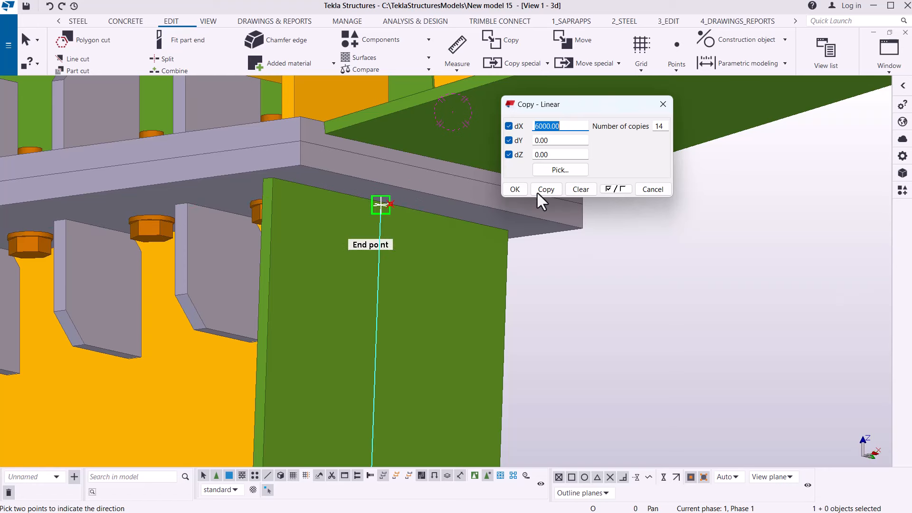
{"action": "type", "text": "0"}
{"action": "left_click", "coordinate": [551, 154]}
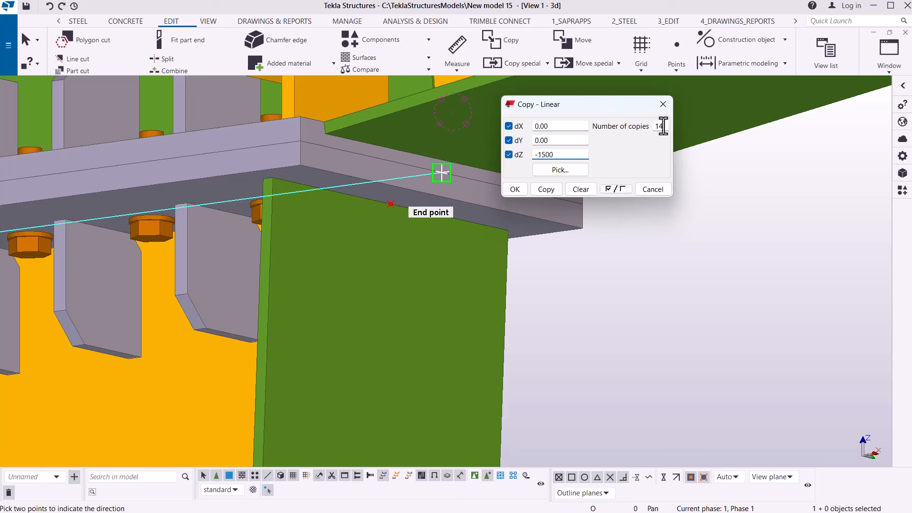
{"action": "left_click_drag", "start_coordinate": [663, 126], "coordinate": [654, 128]}
{"action": "type", "text": "1"}
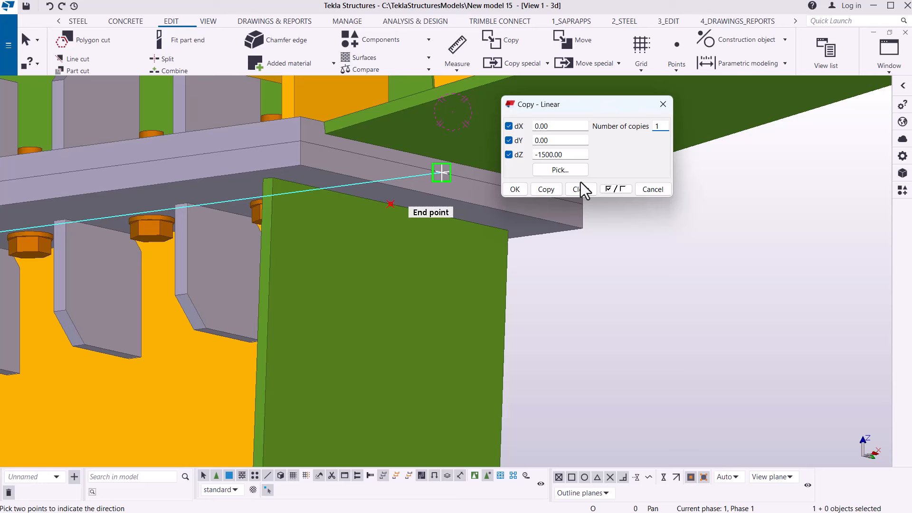
{"action": "left_click", "coordinate": [541, 190]}
{"action": "left_click", "coordinate": [515, 189]}
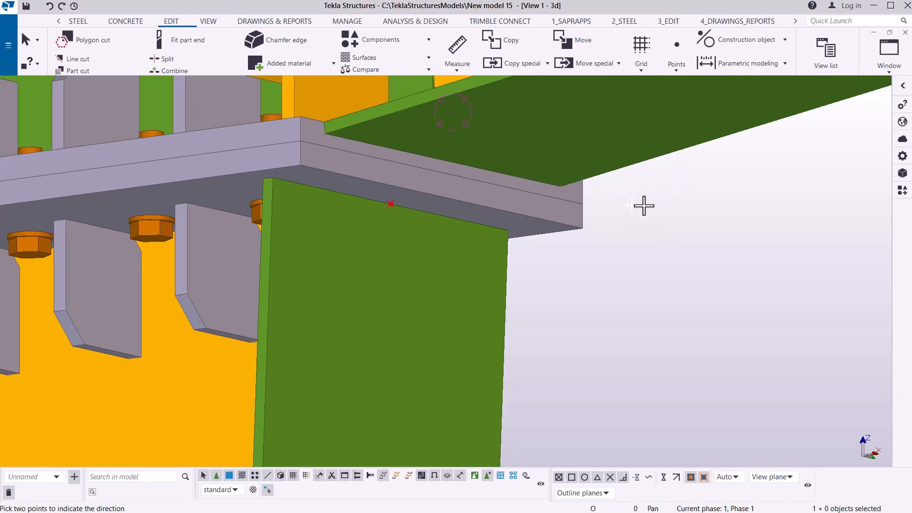
{"action": "right_click", "coordinate": [663, 213]}
{"action": "left_click", "coordinate": [664, 213]}
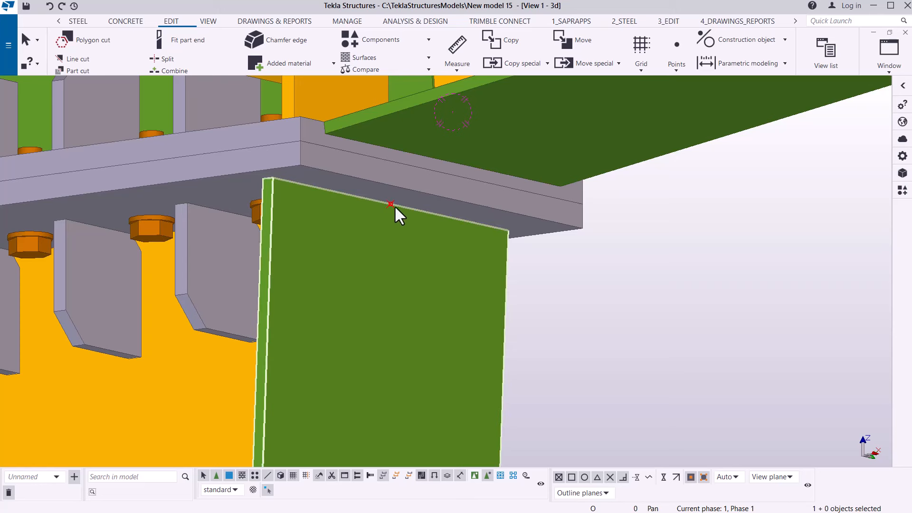
- Examine the copied point's position relative to the face of the column's tapered inner flange from another viewing angle
{"action": "scroll", "coordinate": [366, 195], "scroll_direction": "down", "scroll_amount": 5}
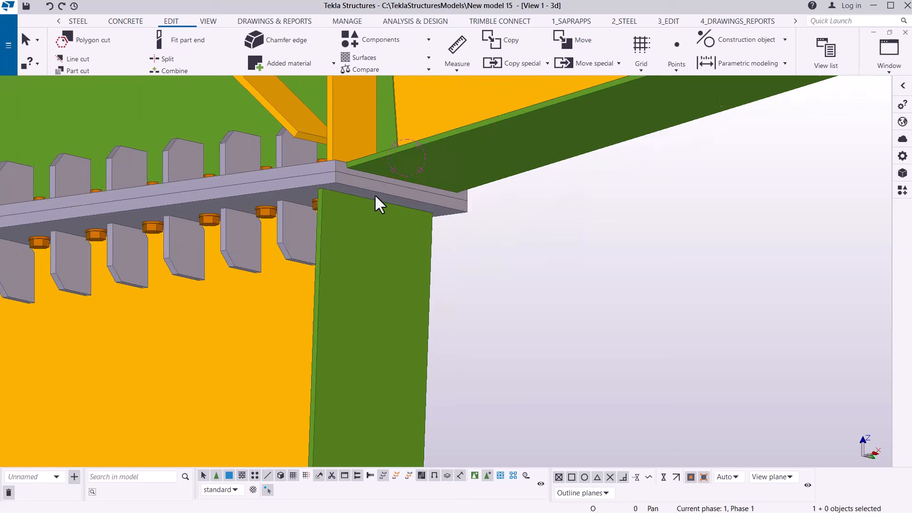
{"action": "scroll", "coordinate": [380, 189], "scroll_direction": "down", "scroll_amount": 4}
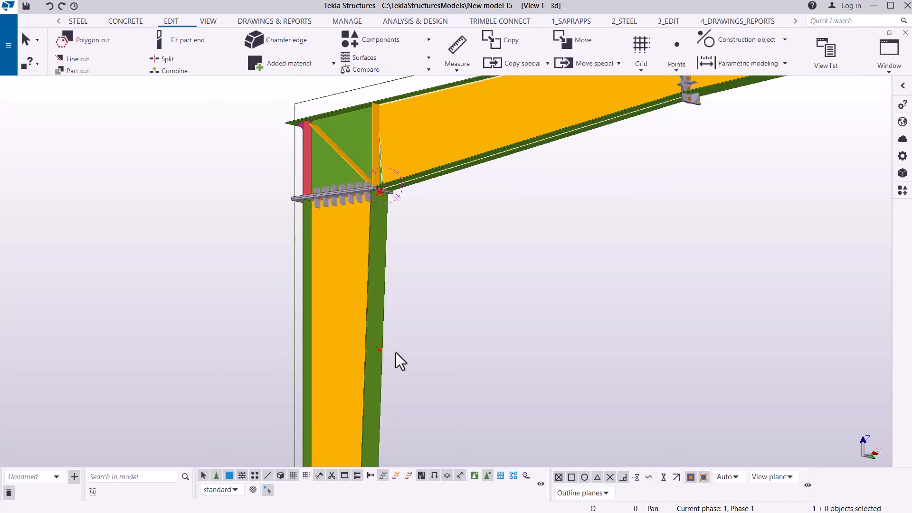
{"action": "scroll", "coordinate": [373, 360], "scroll_direction": "up", "scroll_amount": 3}
{"action": "scroll", "coordinate": [373, 361], "scroll_direction": "up", "scroll_amount": 3}
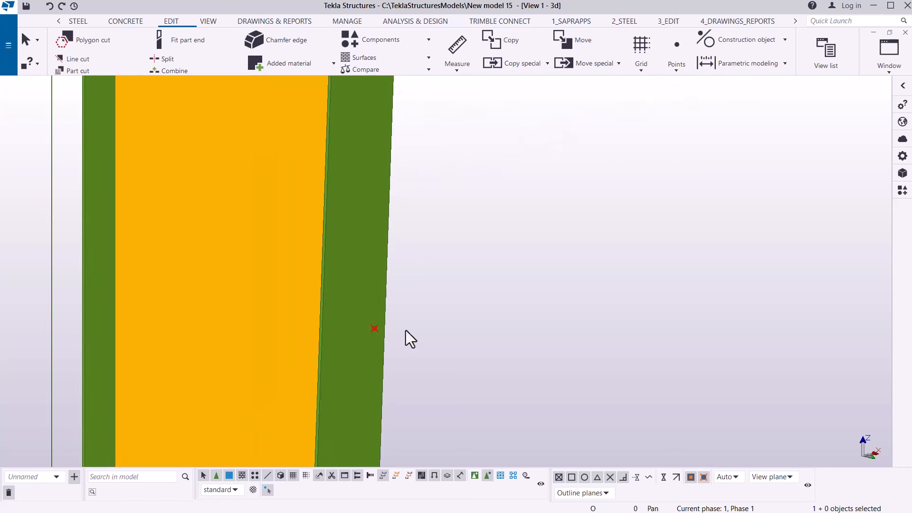
{"action": "left_click", "coordinate": [208, 23]}
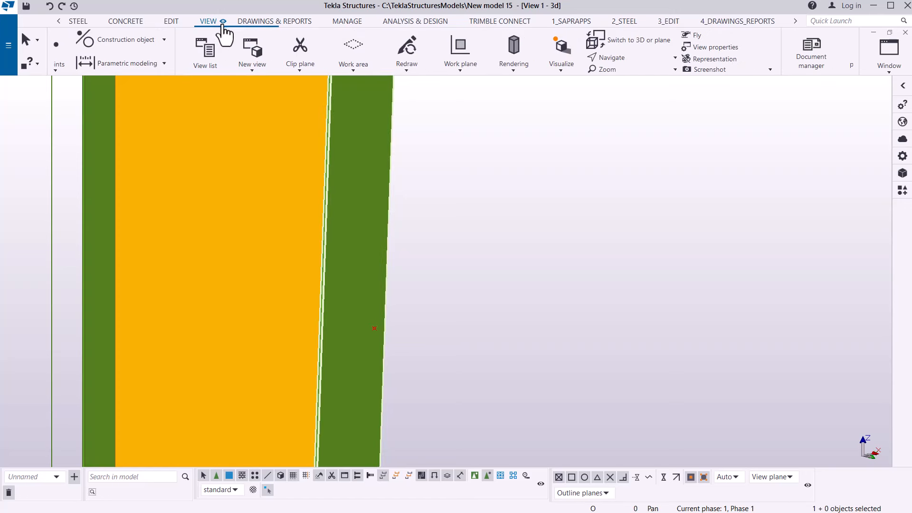
{"action": "left_click", "coordinate": [506, 66]}
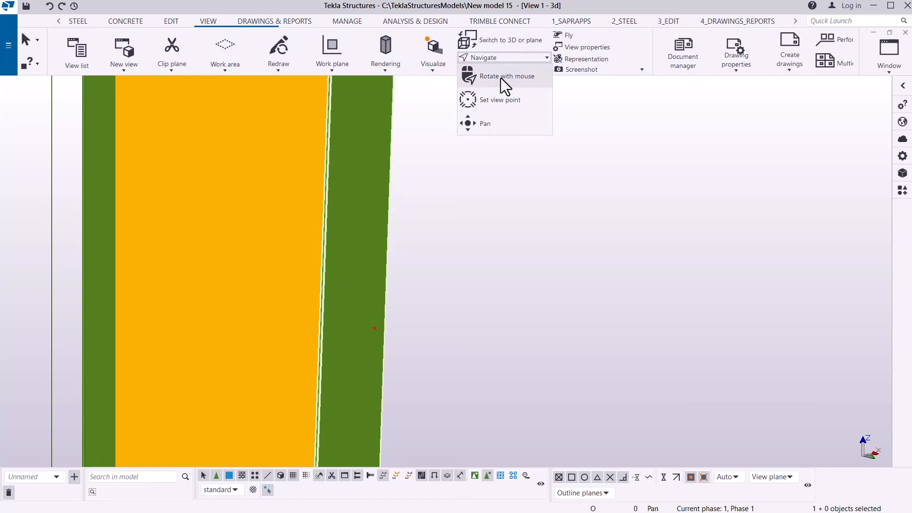
{"action": "left_click", "coordinate": [505, 85]}
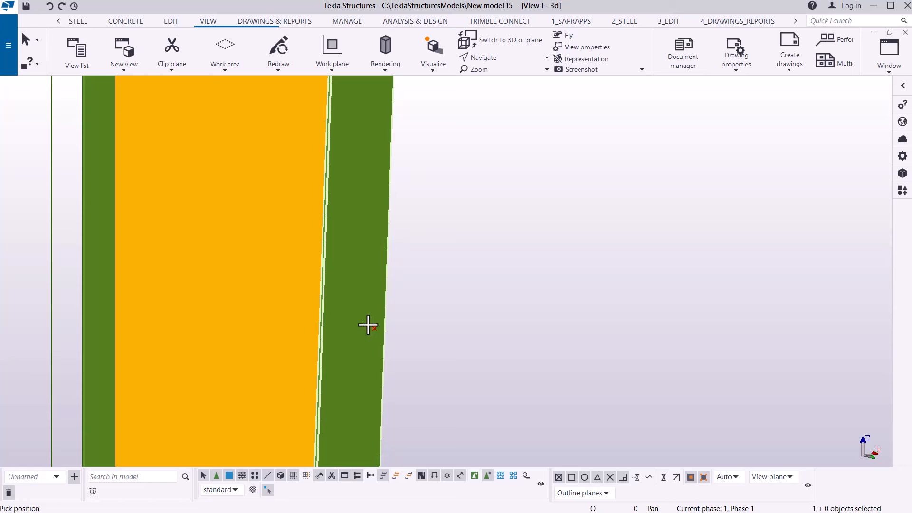
{"action": "left_click_drag", "start_coordinate": [370, 327], "coordinate": [410, 402]}
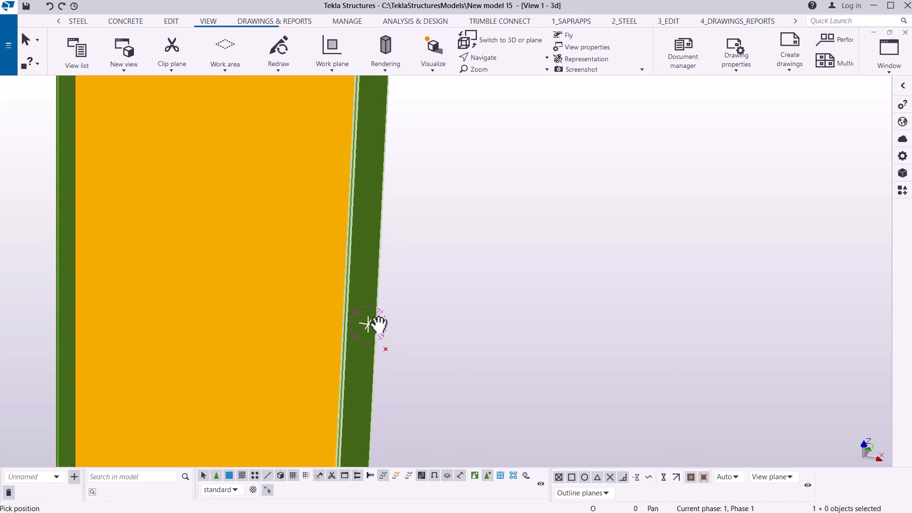
{"action": "right_click", "coordinate": [493, 174]}
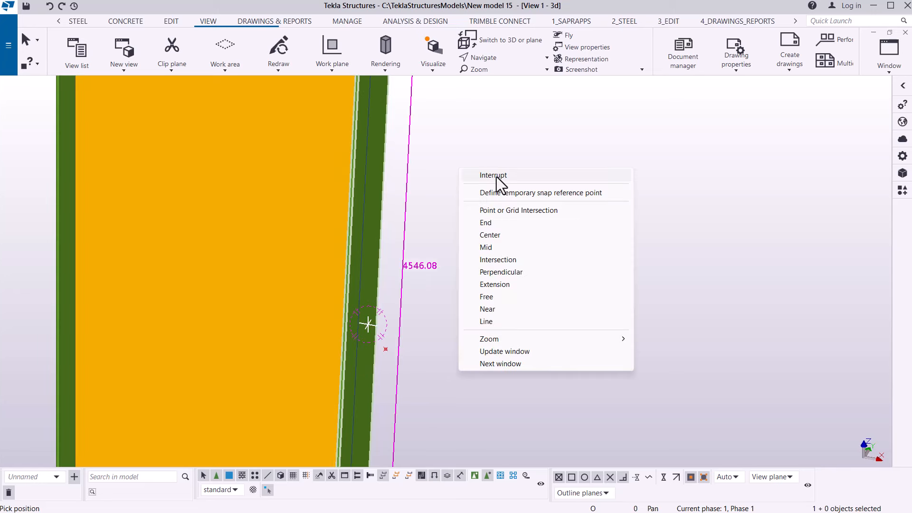
{"action": "left_click", "coordinate": [497, 177]}
{"action": "scroll", "coordinate": [381, 354], "scroll_direction": "up", "scroll_amount": 2}
{"action": "scroll", "coordinate": [392, 363], "scroll_direction": "up", "scroll_amount": 1}
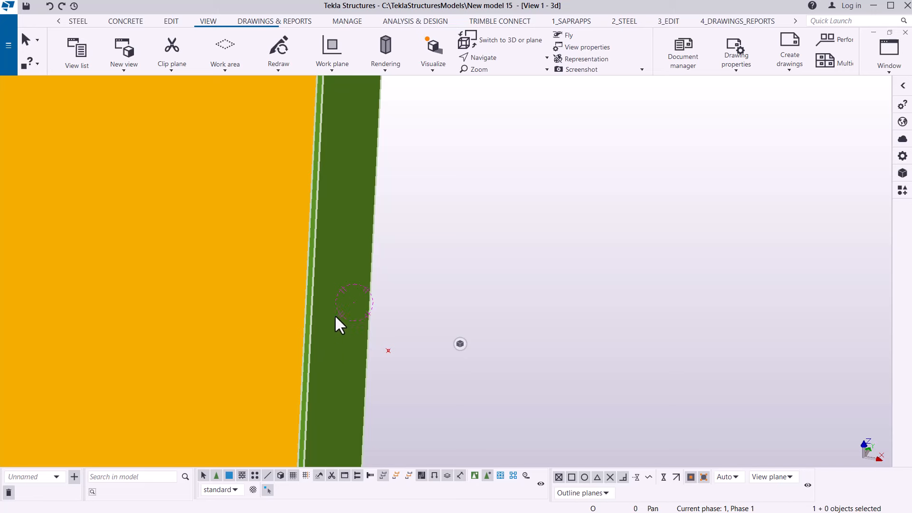
{"action": "left_click", "coordinate": [487, 216]}
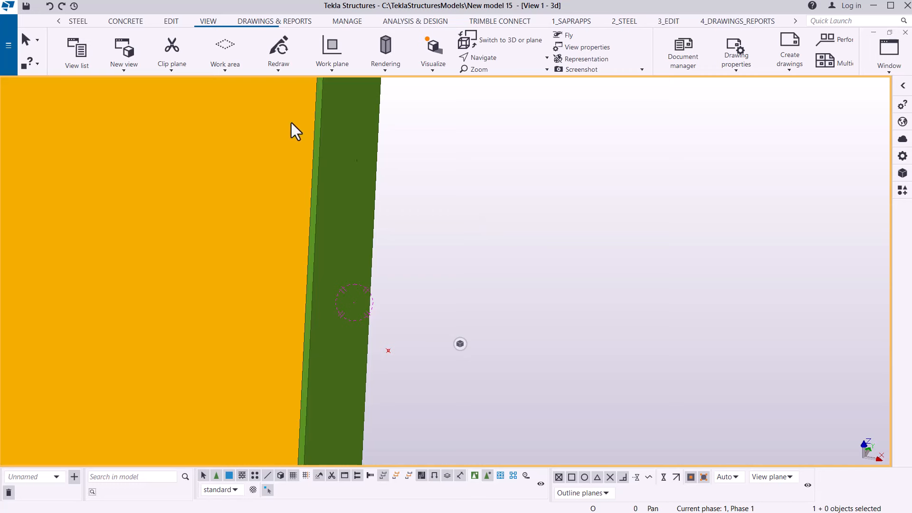
- Enable perpendicular snapping and add a point on the inner flange's web-side face edge, square to the copied point
{"action": "left_click", "coordinate": [171, 21]}
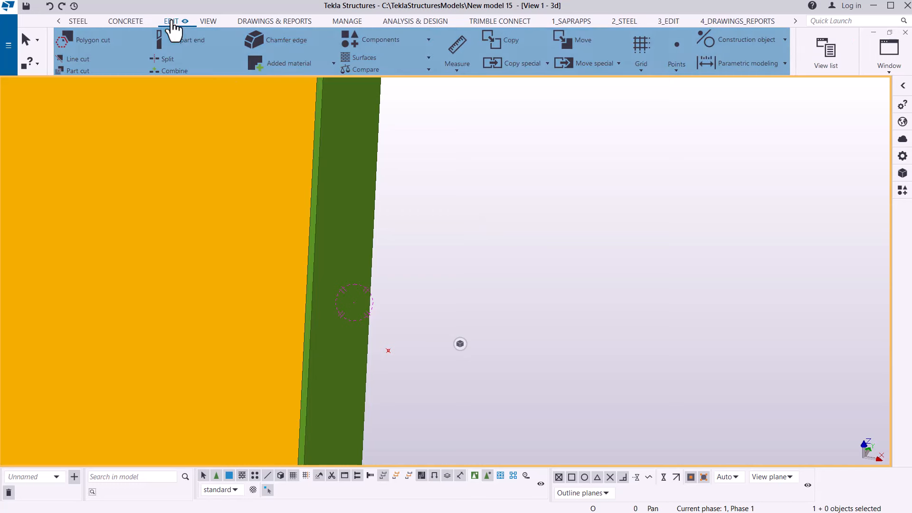
{"action": "left_click", "coordinate": [675, 69]}
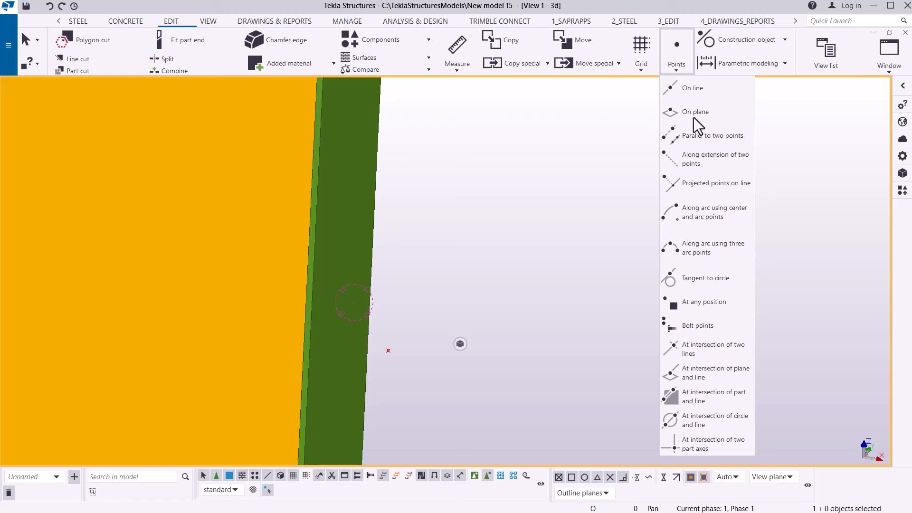
{"action": "left_click", "coordinate": [720, 303]}
{"action": "scroll", "coordinate": [377, 342], "scroll_direction": "up", "scroll_amount": 2}
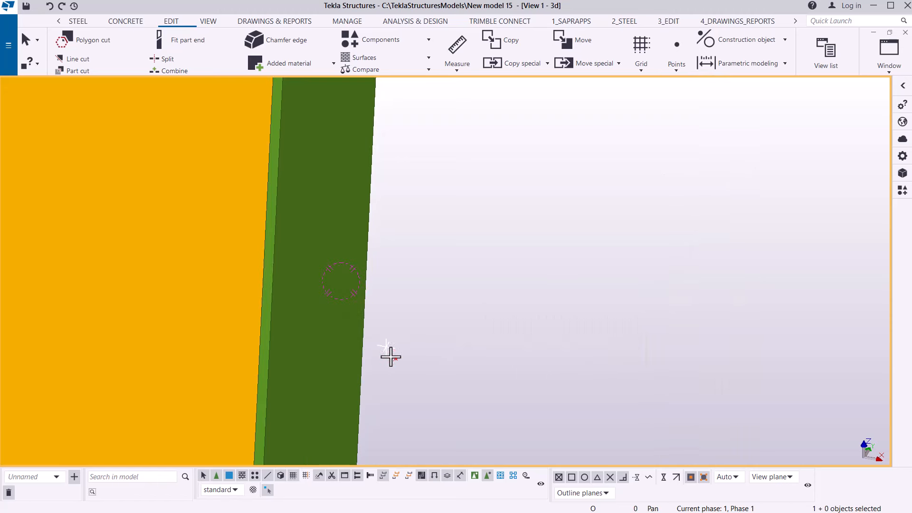
{"action": "left_click", "coordinate": [394, 359]}
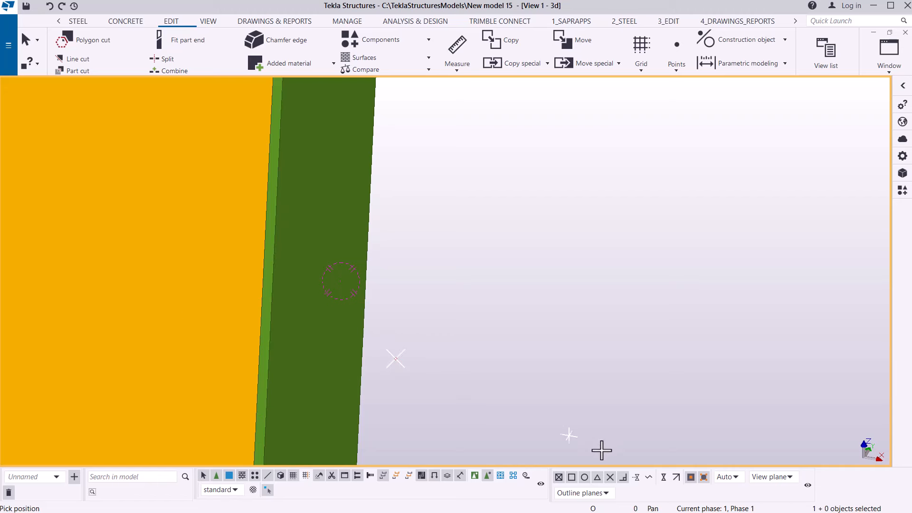
{"action": "left_click", "coordinate": [622, 478]}
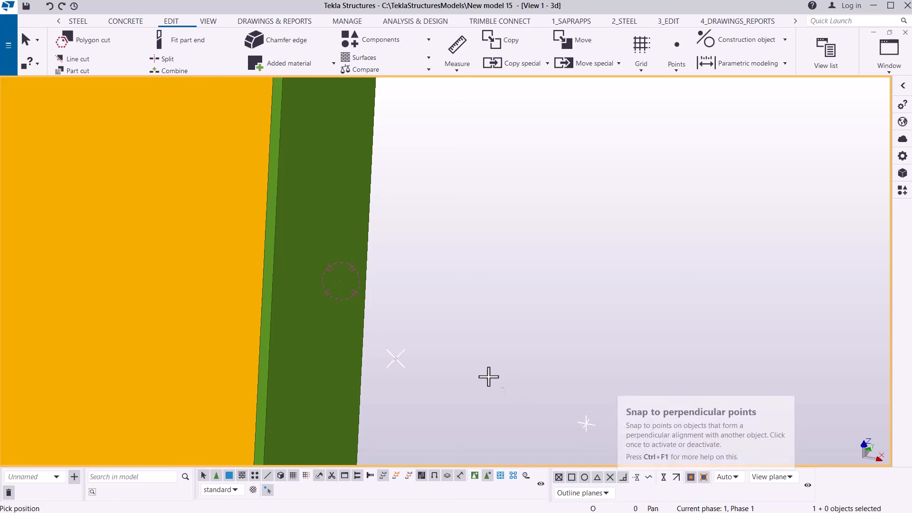
{"action": "left_click", "coordinate": [395, 358]}
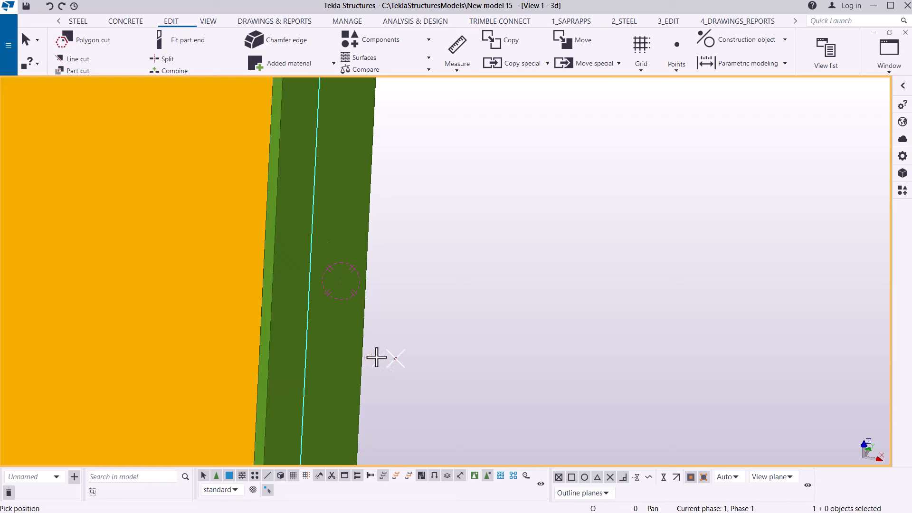
{"action": "left_click", "coordinate": [267, 416]}
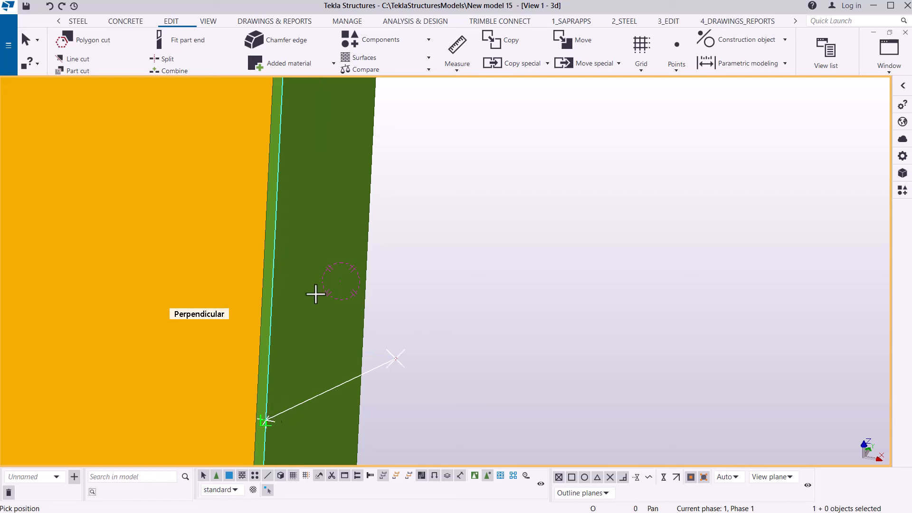
- Add a second point on the flange face's opposite edge, perpendicular to the first edge point
{"action": "scroll", "coordinate": [392, 210], "scroll_direction": "down", "scroll_amount": 3}
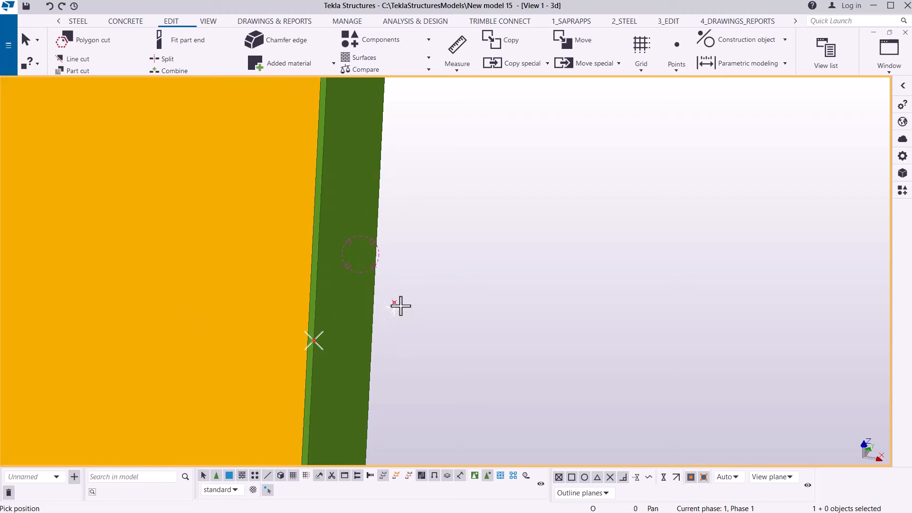
{"action": "scroll", "coordinate": [309, 342], "scroll_direction": "up", "scroll_amount": 2}
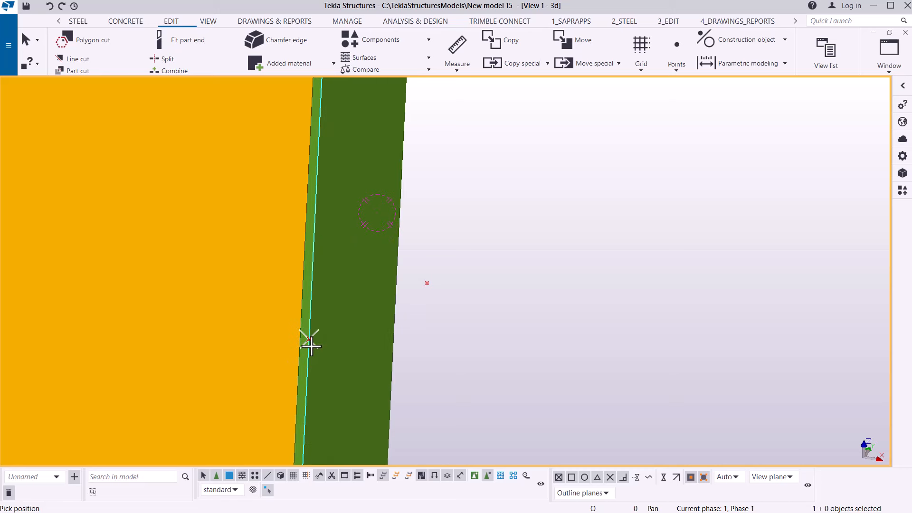
{"action": "left_click", "coordinate": [309, 339]}
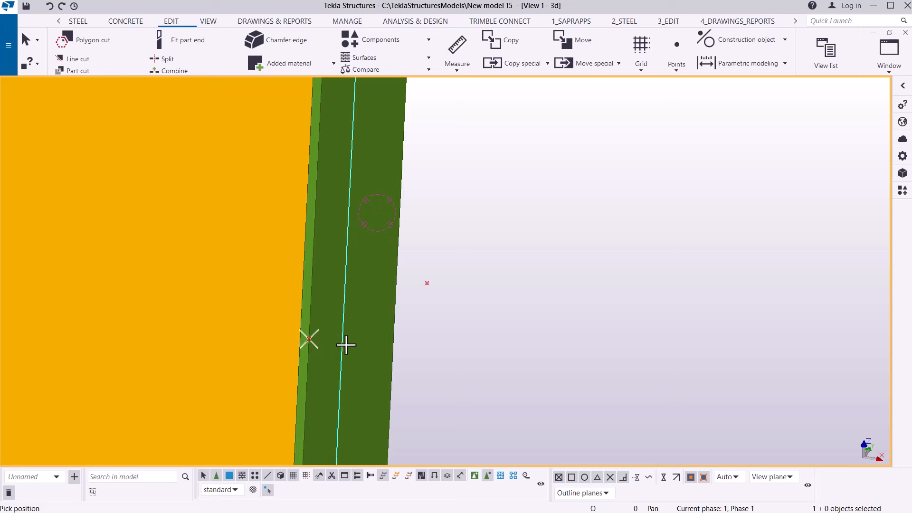
{"action": "left_click", "coordinate": [399, 210]}
{"action": "right_click", "coordinate": [509, 185]}
{"action": "left_click", "coordinate": [515, 185]}
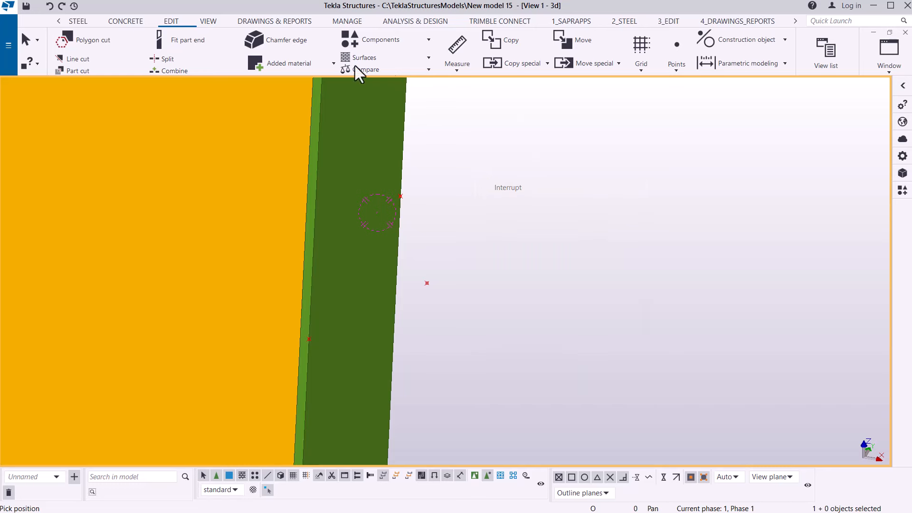
- Delete the copied point that floats off the face of the column's inner flange
{"action": "left_click", "coordinate": [204, 23]}
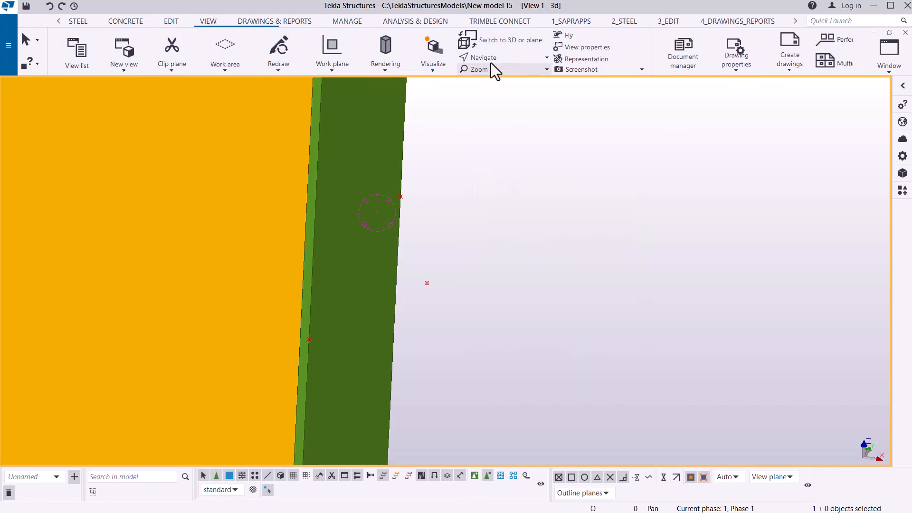
{"action": "left_click", "coordinate": [491, 58]}
{"action": "left_click", "coordinate": [494, 78]}
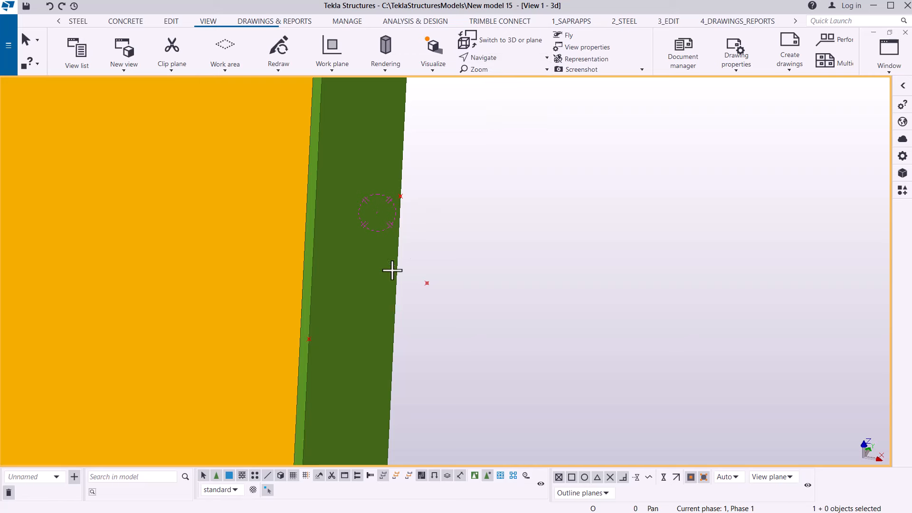
{"action": "left_click_drag", "start_coordinate": [366, 306], "coordinate": [429, 211]}
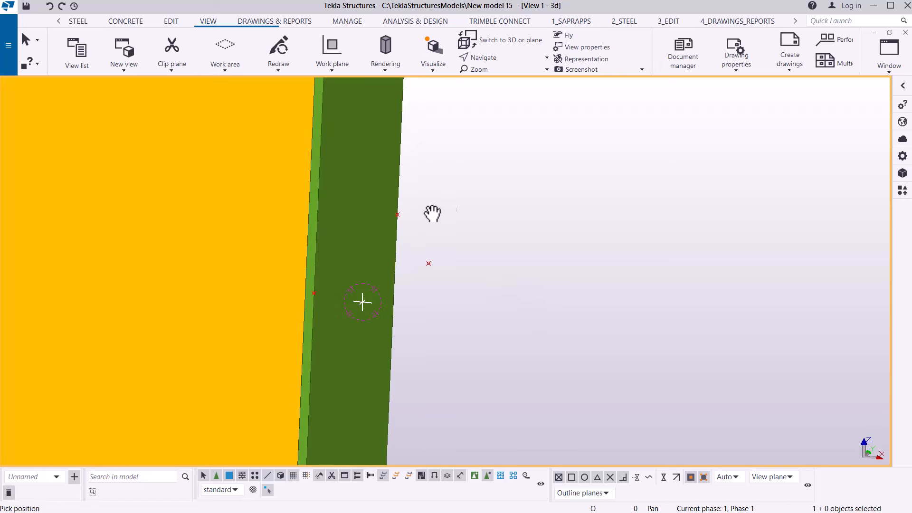
{"action": "right_click", "coordinate": [453, 208]}
{"action": "left_click", "coordinate": [484, 215]}
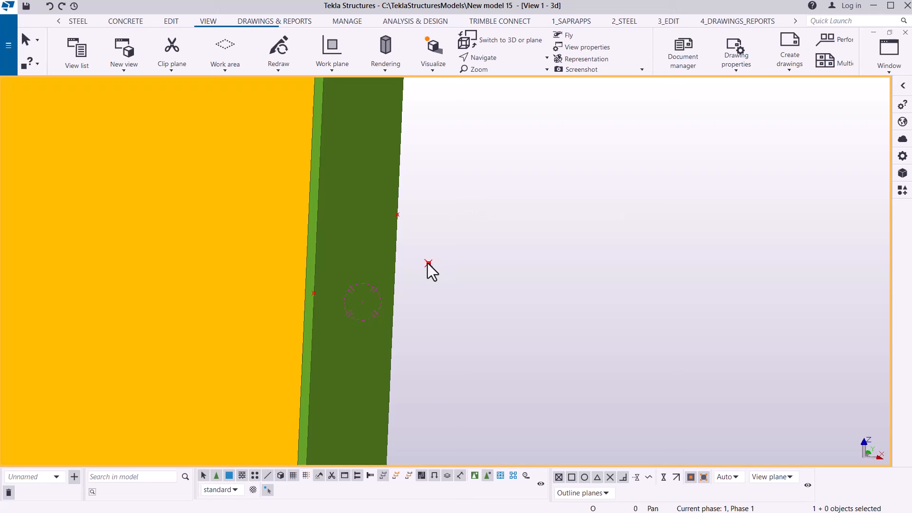
{"action": "left_click", "coordinate": [428, 264]}
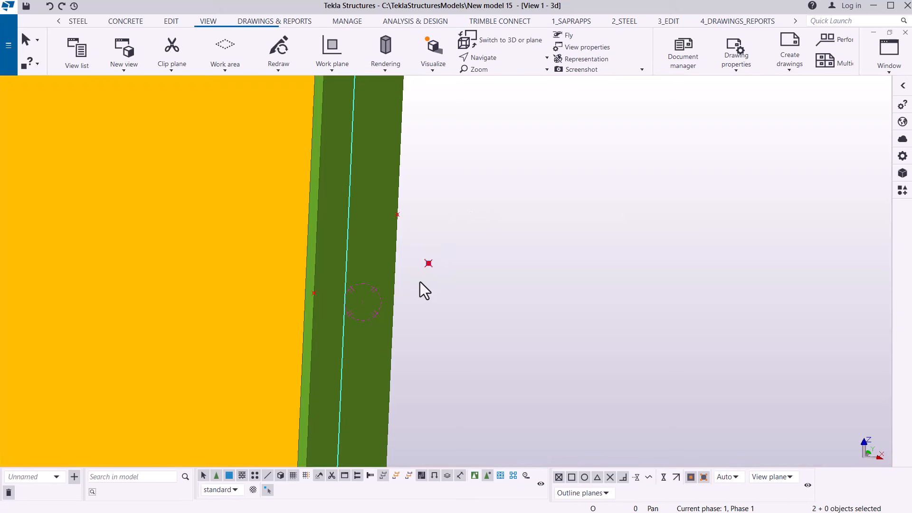
{"action": "left_click", "coordinate": [349, 284]}
{"action": "scroll", "coordinate": [432, 260], "scroll_direction": "up", "scroll_amount": 1}
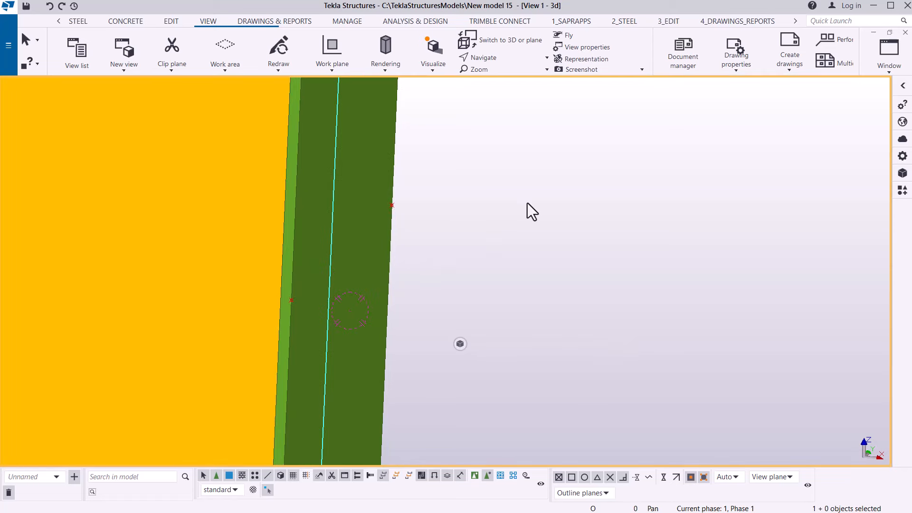
- Create 1 dividing point on the line between the two points on the flange's edges
{"action": "left_click", "coordinate": [171, 21]}
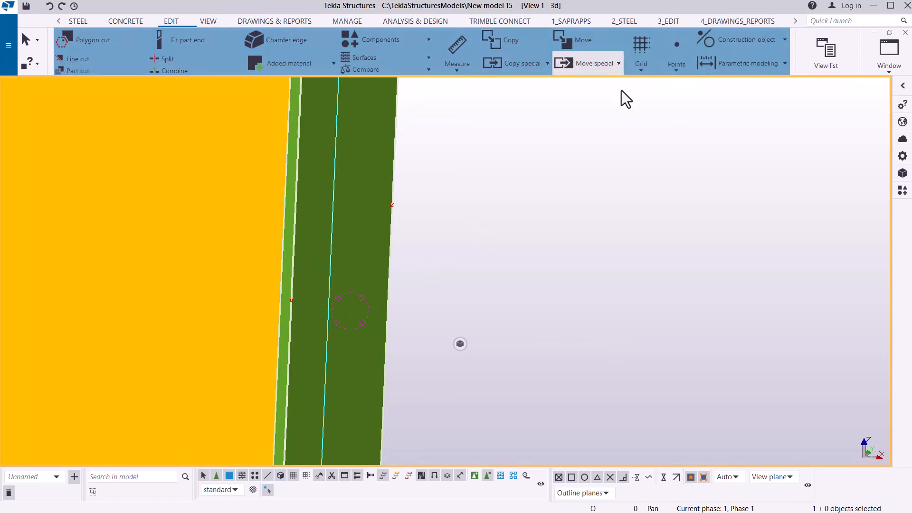
{"action": "left_click", "coordinate": [679, 73]}
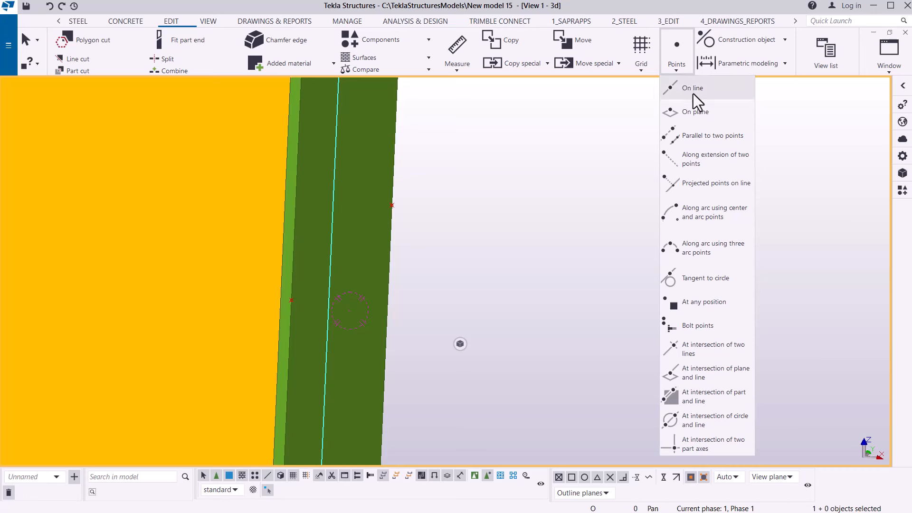
{"action": "left_click", "coordinate": [694, 91]}
{"action": "left_click", "coordinate": [291, 300]}
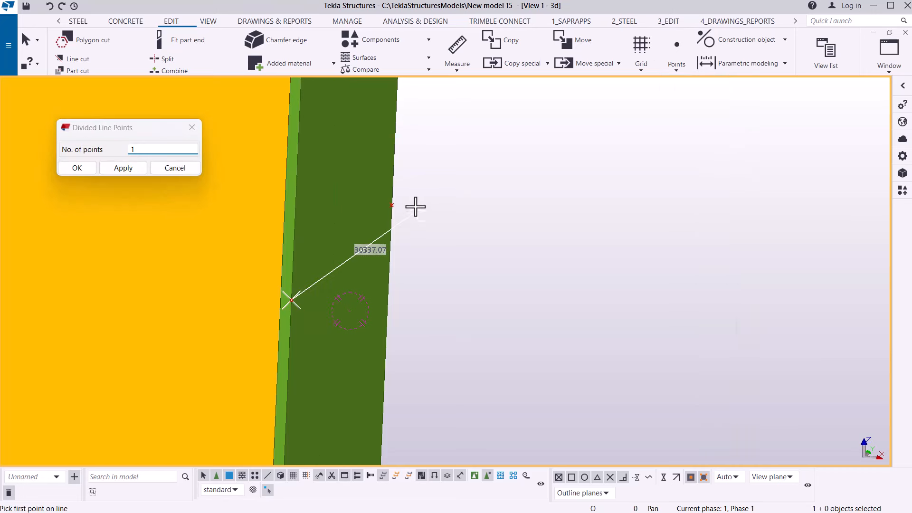
{"action": "left_click", "coordinate": [416, 200]}
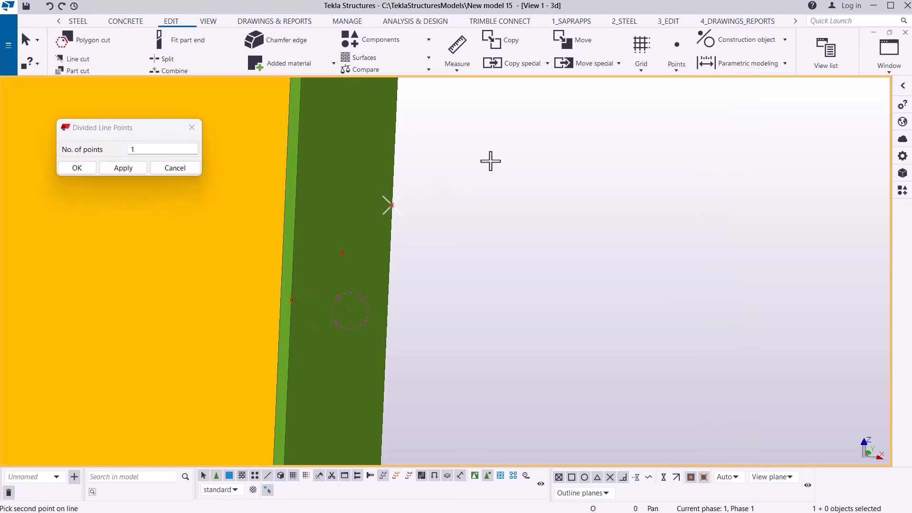
{"action": "right_click", "coordinate": [522, 170]}
{"action": "left_click", "coordinate": [522, 168]}
{"action": "left_click", "coordinate": [124, 168]}
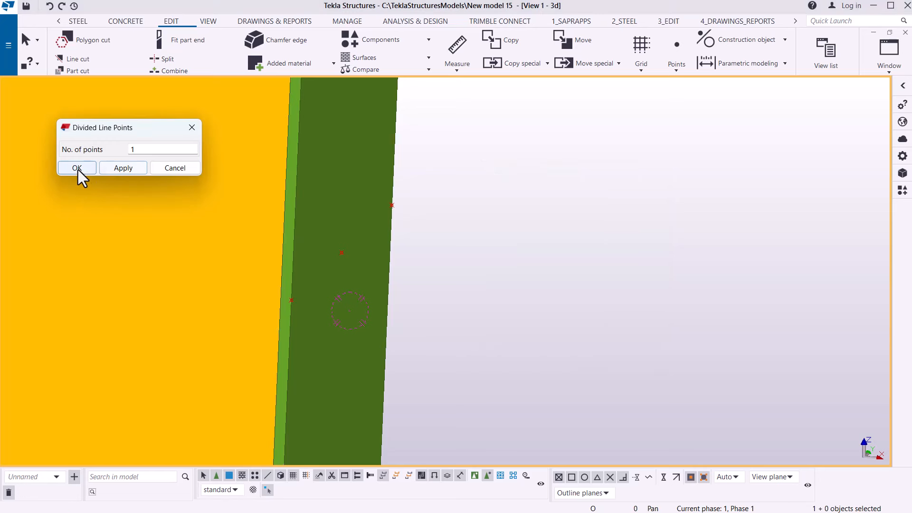
{"action": "left_click", "coordinate": [78, 168]}
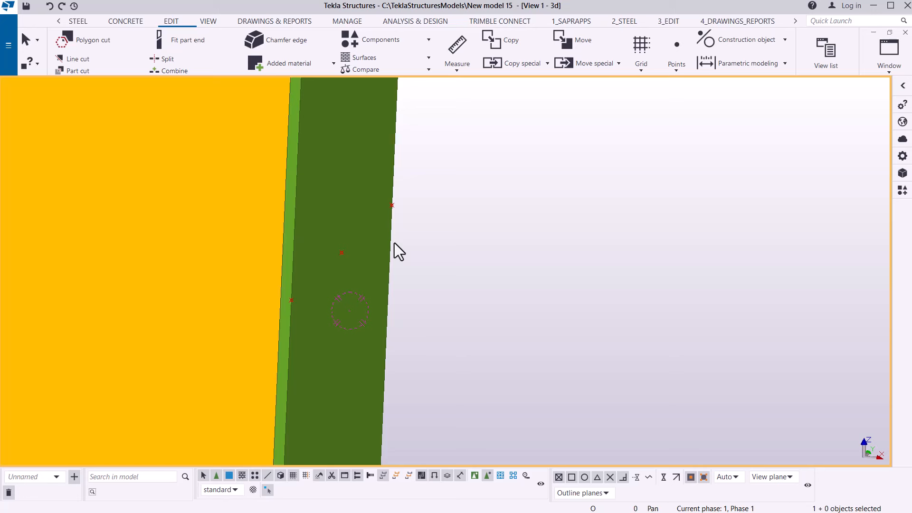
- Make one linear copy of the flange's midpoint with dX 500, dY 0 and dZ 0
{"action": "scroll", "coordinate": [238, 249], "scroll_direction": "down", "scroll_amount": 4}
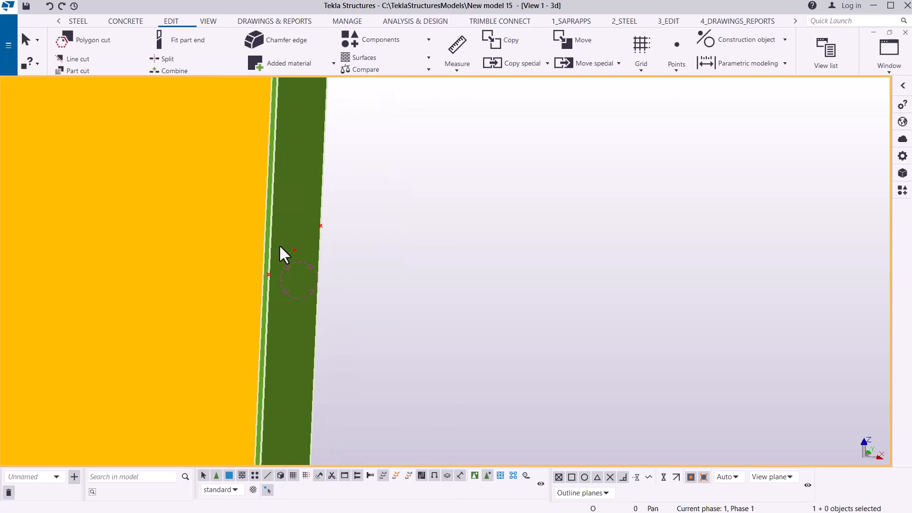
{"action": "scroll", "coordinate": [285, 251], "scroll_direction": "down", "scroll_amount": 1}
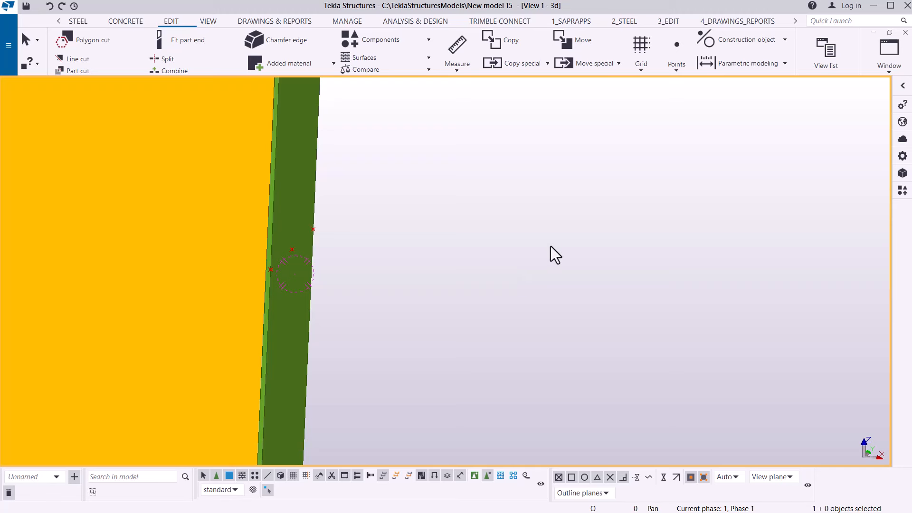
{"action": "right_click", "coordinate": [291, 250]}
{"action": "mouse_move", "coordinate": [366, 318]}
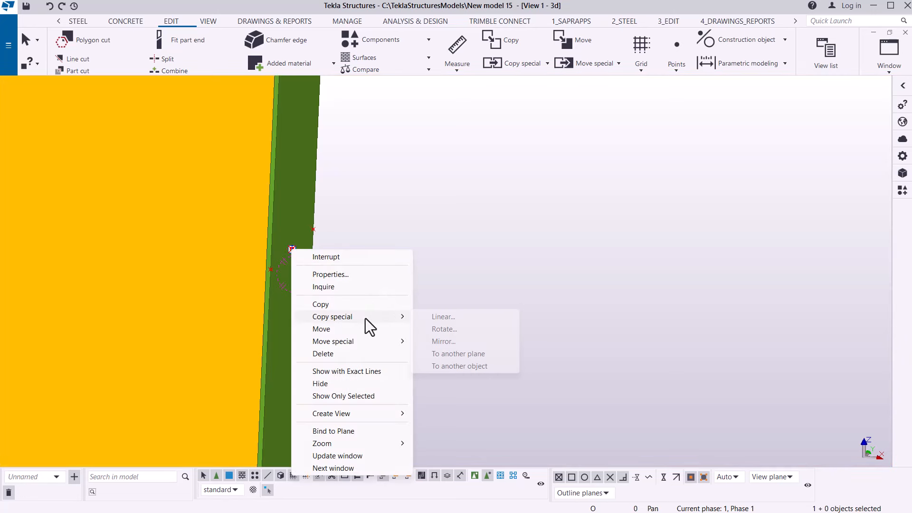
{"action": "left_click", "coordinate": [446, 317]}
{"action": "scroll", "coordinate": [275, 235], "scroll_direction": "down", "scroll_amount": 5}
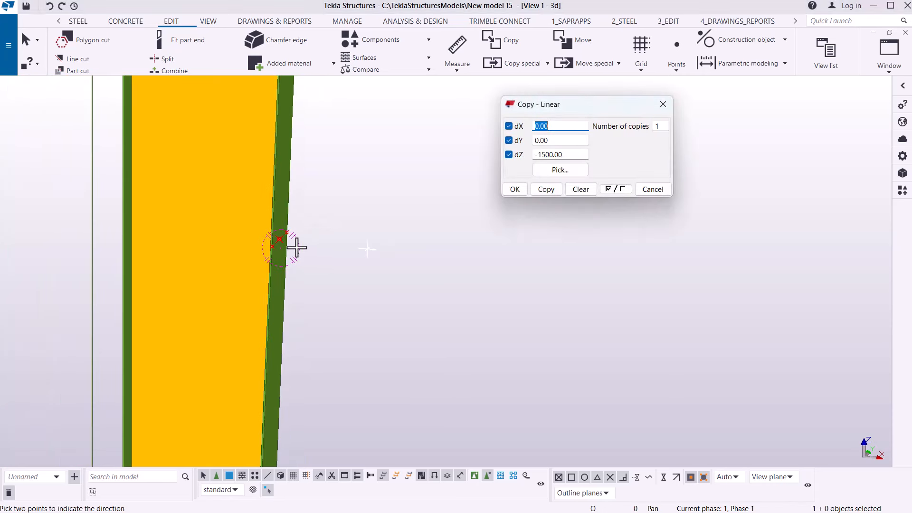
{"action": "scroll", "coordinate": [294, 248], "scroll_direction": "up", "scroll_amount": 1}
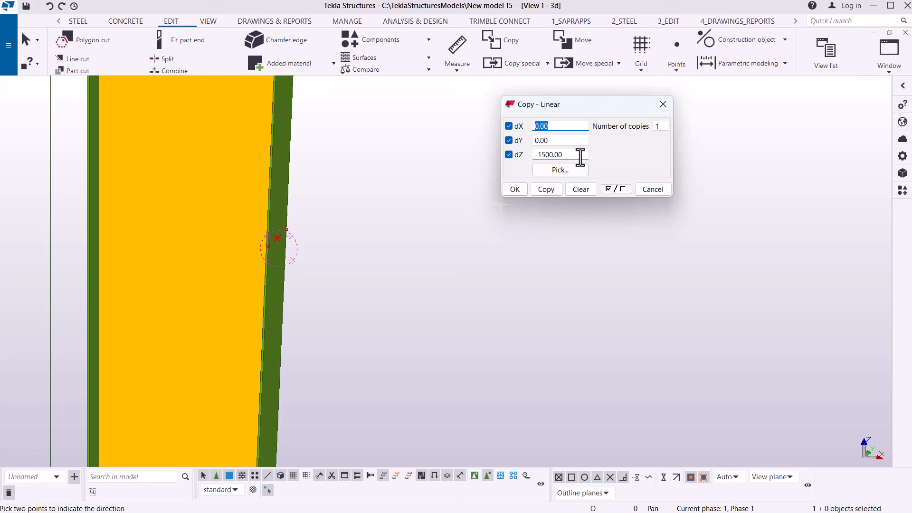
{"action": "left_click_drag", "start_coordinate": [580, 153], "coordinate": [522, 154]}
{"action": "type", "text": "0"}
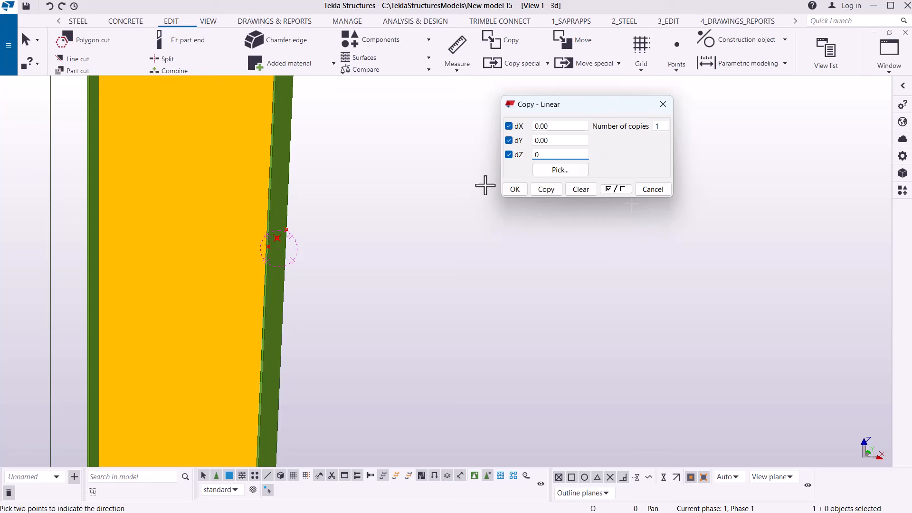
{"action": "left_click", "coordinate": [536, 126]}
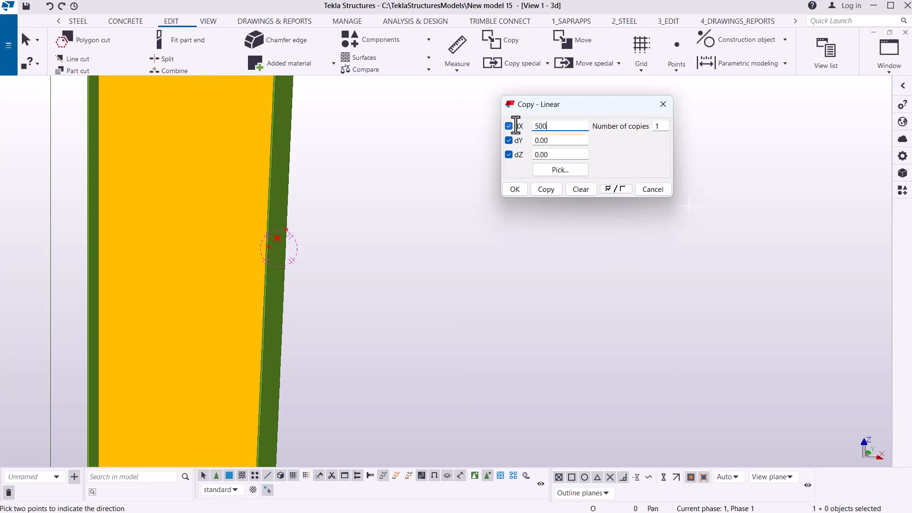
{"action": "left_click", "coordinate": [547, 193]}
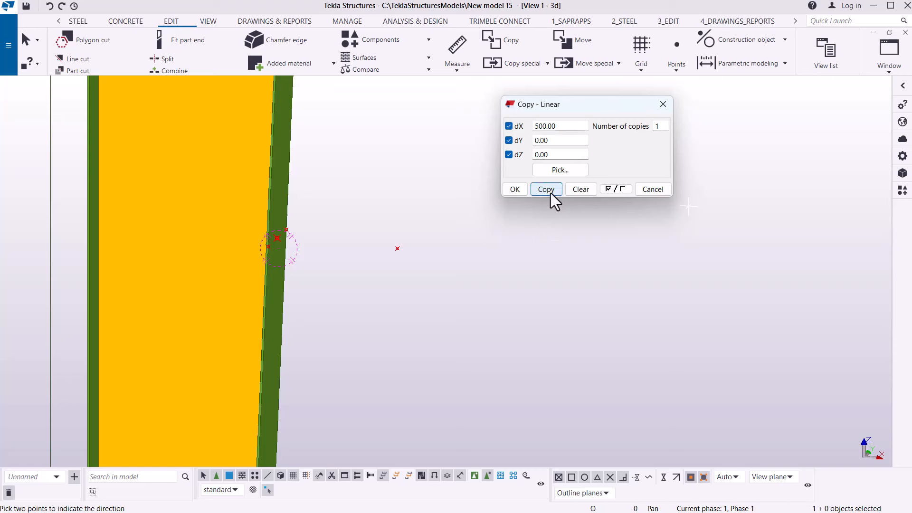
{"action": "left_click", "coordinate": [516, 189]}
{"action": "right_click", "coordinate": [460, 139]}
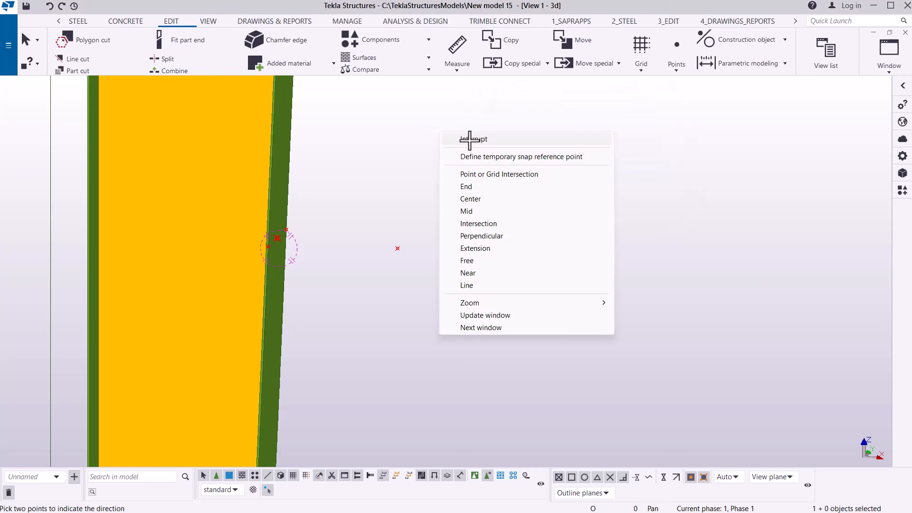
{"action": "left_click", "coordinate": [469, 139]}
{"action": "scroll", "coordinate": [289, 249], "scroll_direction": "up", "scroll_amount": 1}
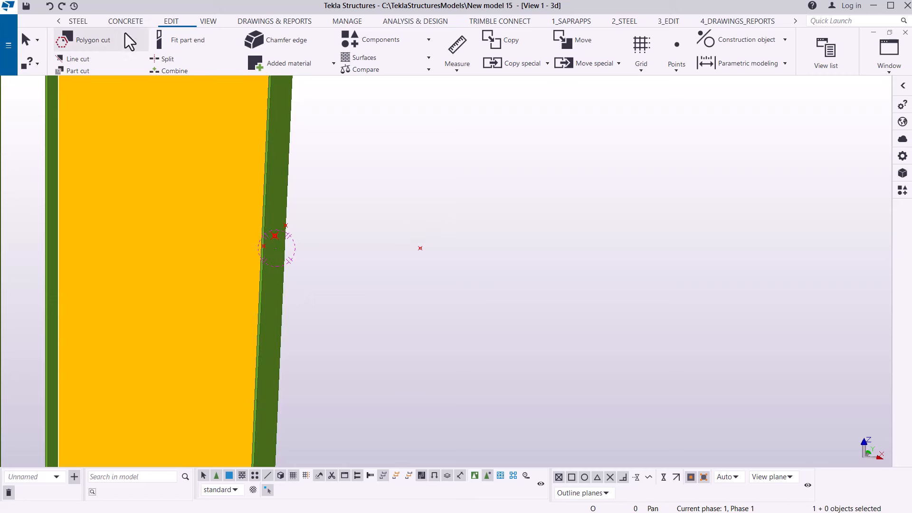
{"action": "left_click", "coordinate": [75, 22]}
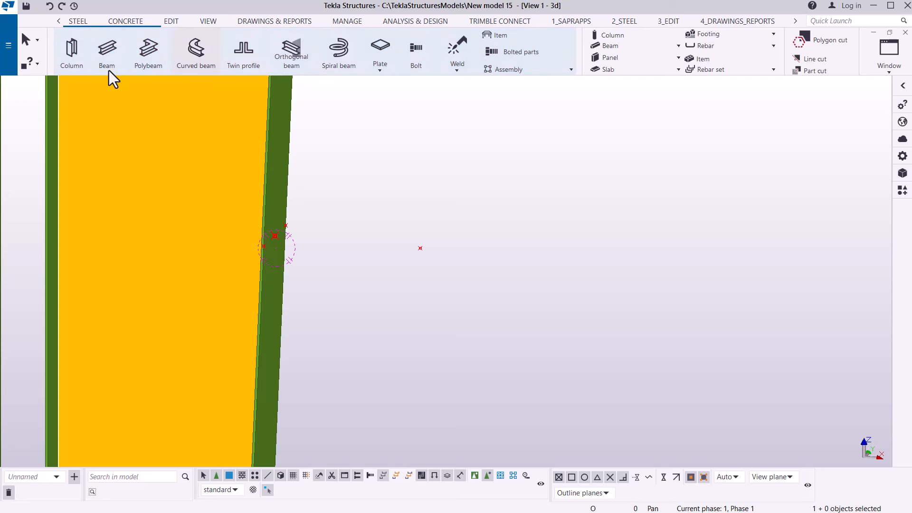
{"action": "left_click", "coordinate": [109, 57]}
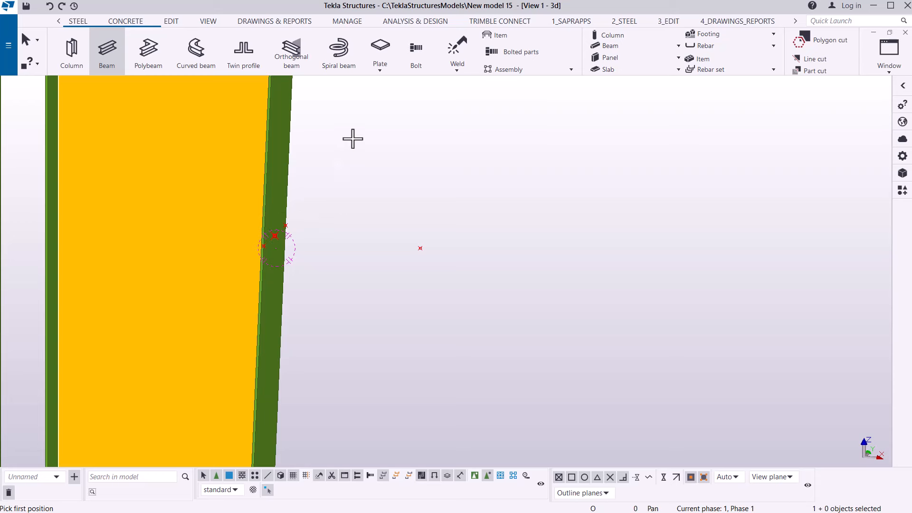
{"action": "right_click", "coordinate": [365, 129]}
{"action": "left_click", "coordinate": [401, 137]}
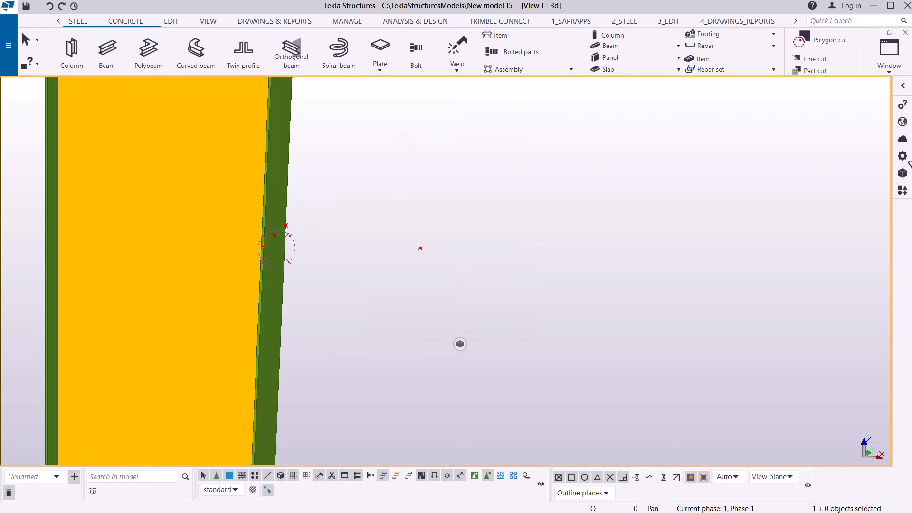
- Search the applications and components catalog for "peb" and browse to the PEB Member component
{"action": "left_click", "coordinate": [902, 192]}
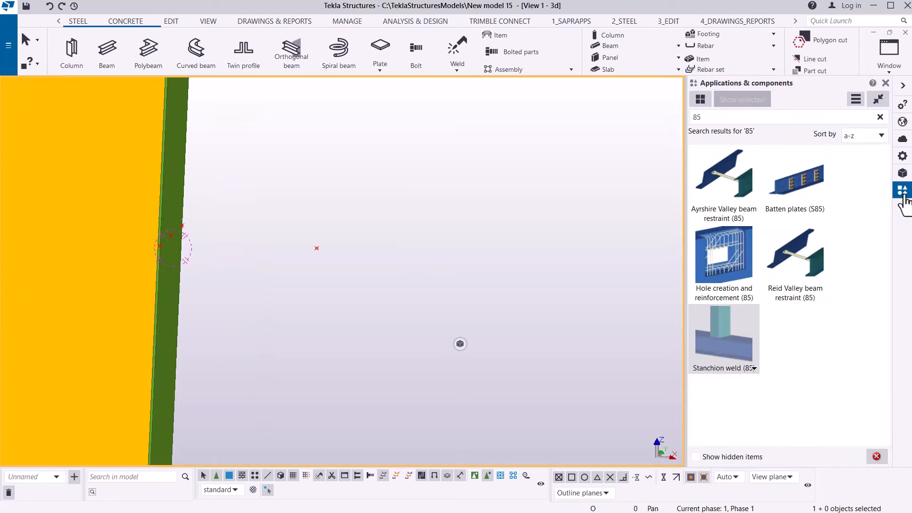
{"action": "left_click", "coordinate": [682, 116]}
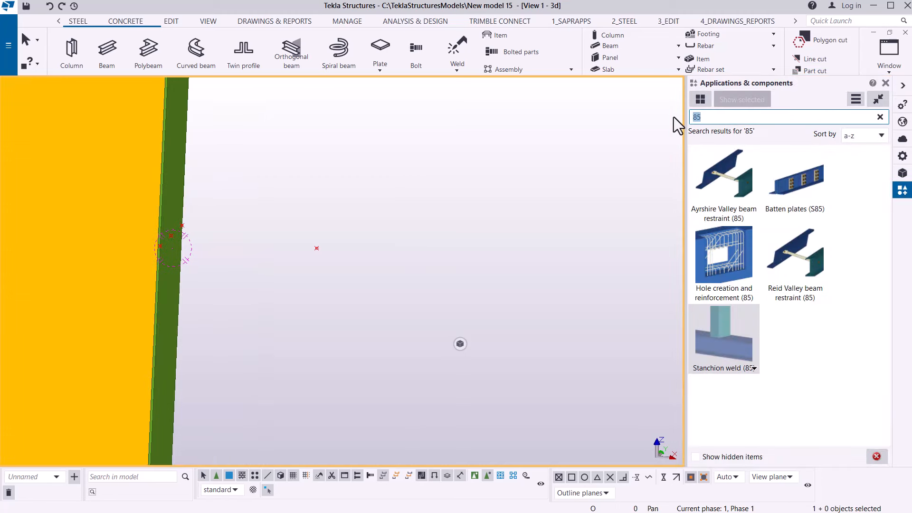
{"action": "type", "text": "p"}
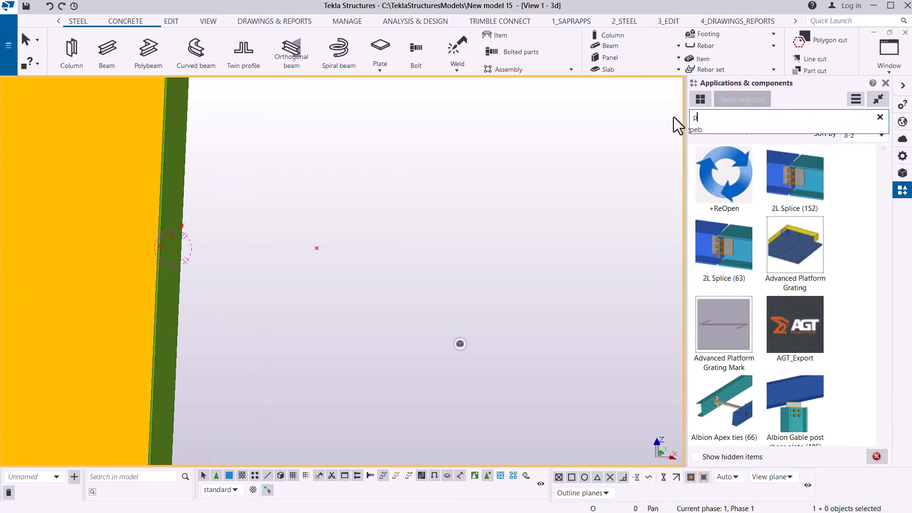
{"action": "type", "text": "eb"}
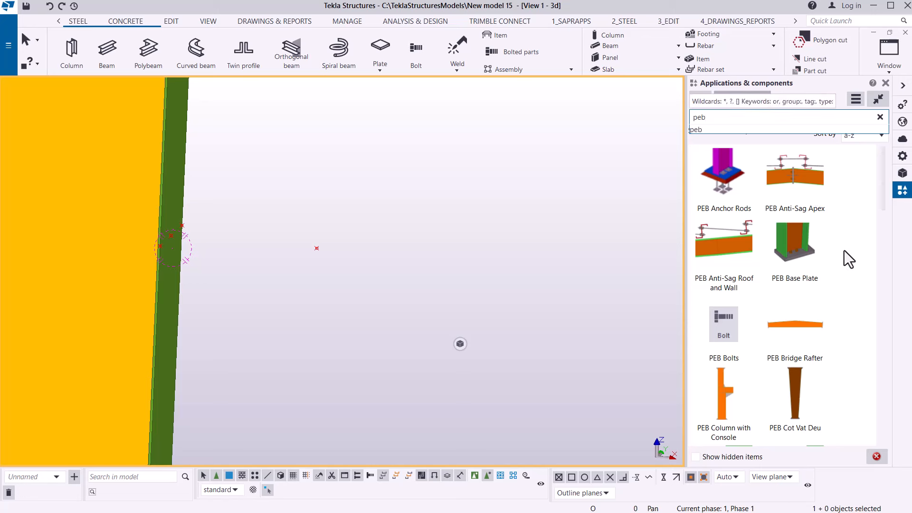
{"action": "scroll", "coordinate": [810, 254], "scroll_direction": "down", "scroll_amount": 2}
{"action": "scroll", "coordinate": [810, 255], "scroll_direction": "down", "scroll_amount": 10}
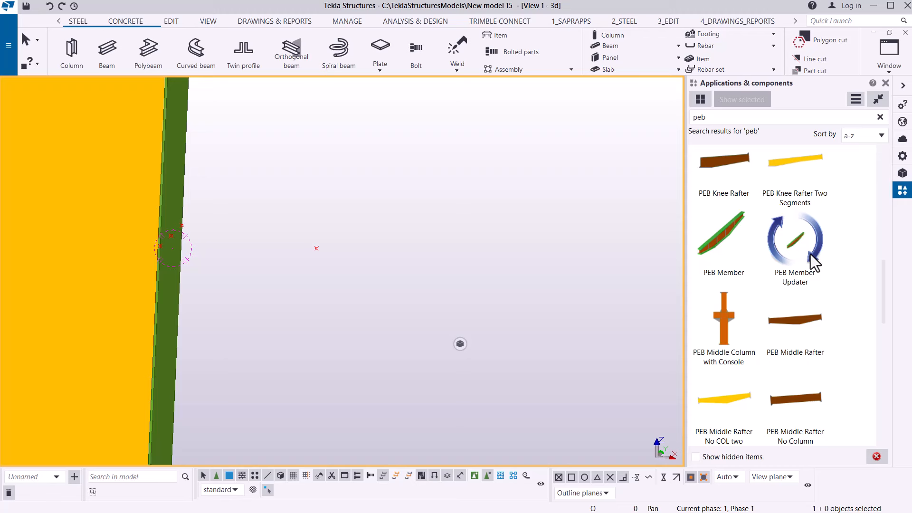
- Model a PEB Member from the column flange's midpoint to the copied point 500 mm away
{"action": "left_click", "coordinate": [726, 247]}
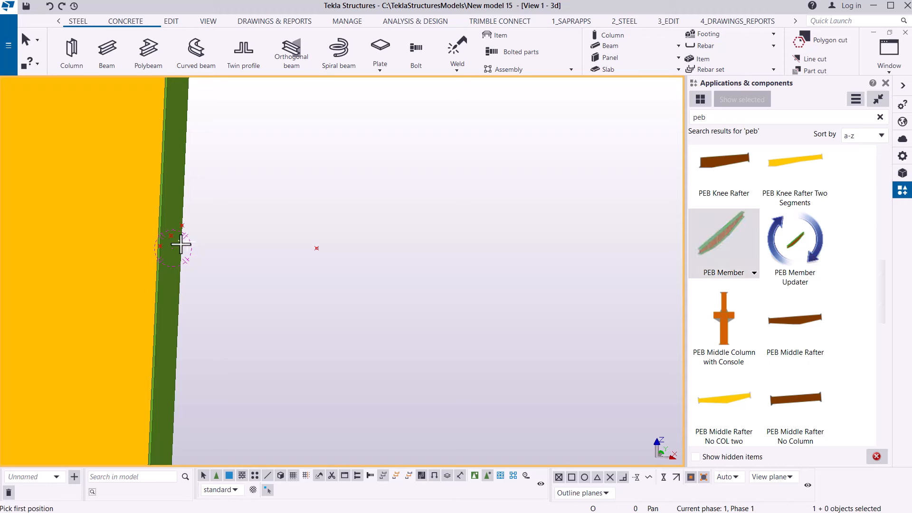
{"action": "scroll", "coordinate": [183, 245], "scroll_direction": "up", "scroll_amount": 3}
{"action": "left_click", "coordinate": [160, 226]}
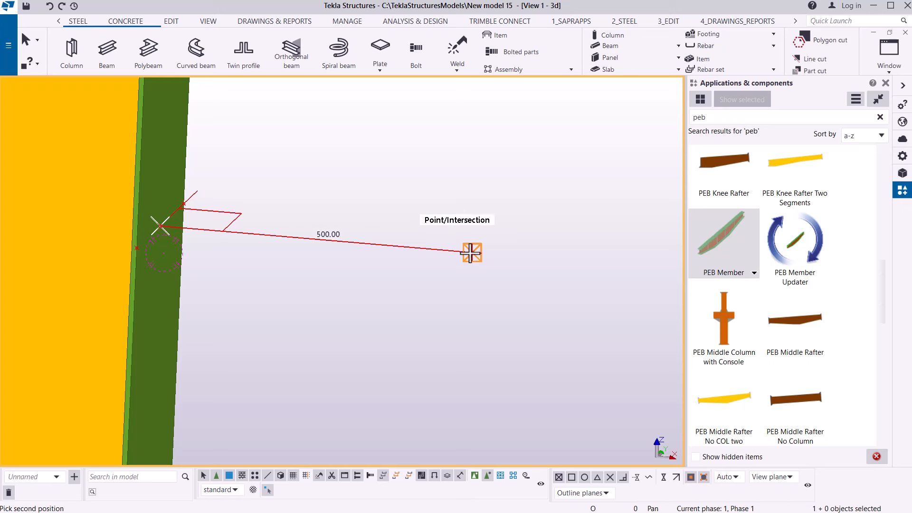
{"action": "left_click", "coordinate": [472, 254]}
{"action": "right_click", "coordinate": [444, 168]}
{"action": "left_click", "coordinate": [468, 176]}
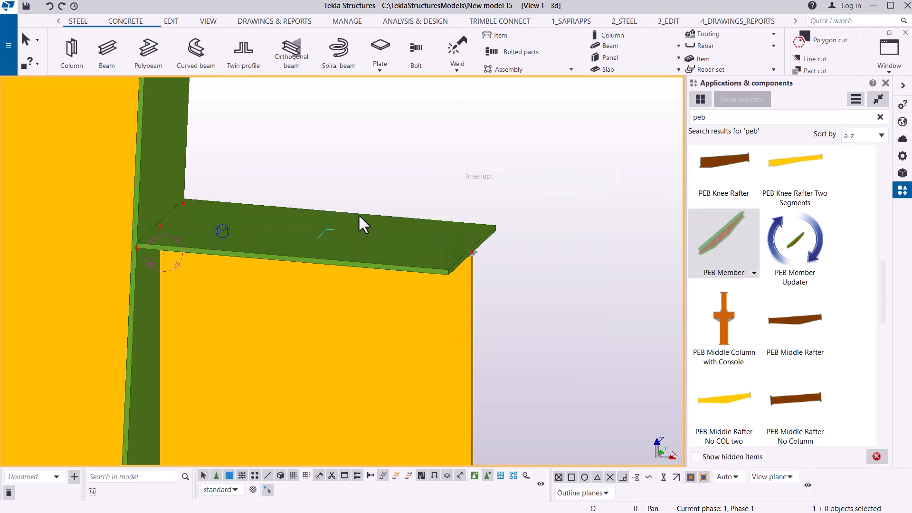
- Examine the junction between the new PEB member's end and the column's tapered inner flange from several angles
{"action": "scroll", "coordinate": [360, 216], "scroll_direction": "down", "scroll_amount": 3}
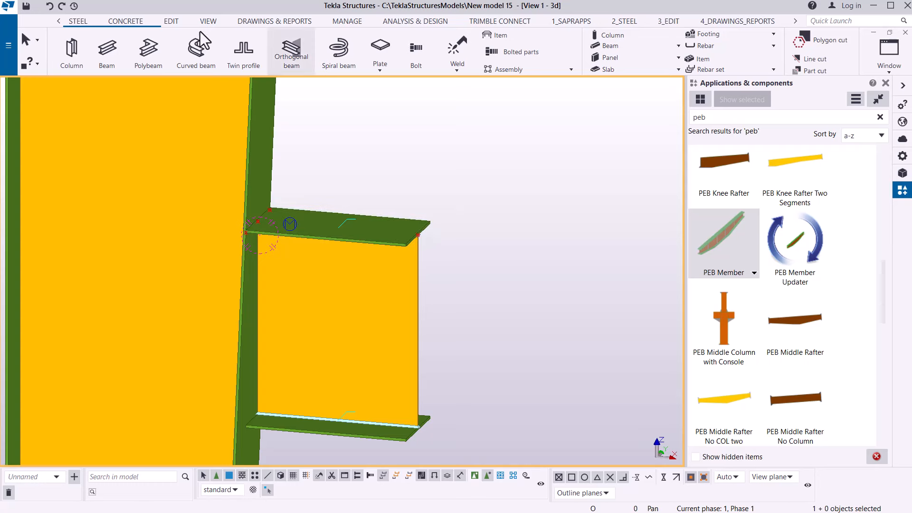
{"action": "left_click", "coordinate": [208, 21]}
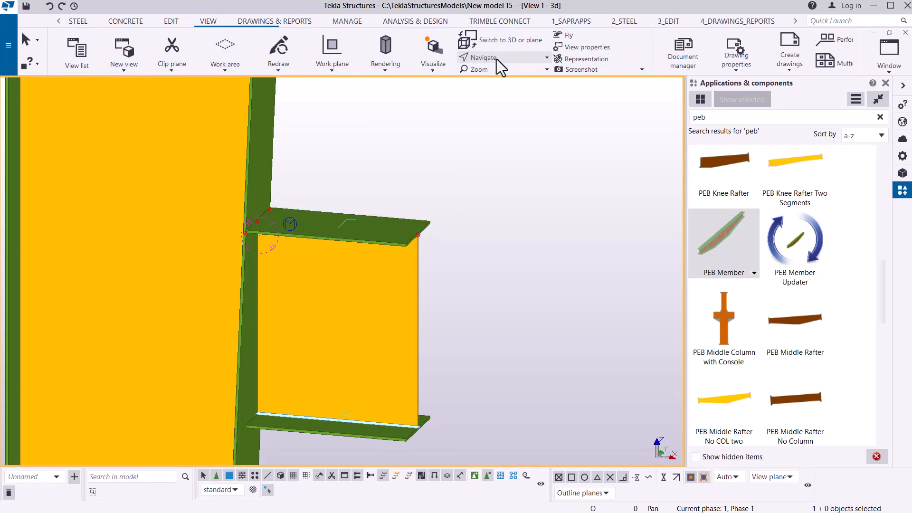
{"action": "left_click", "coordinate": [497, 59]}
{"action": "left_click", "coordinate": [507, 77]}
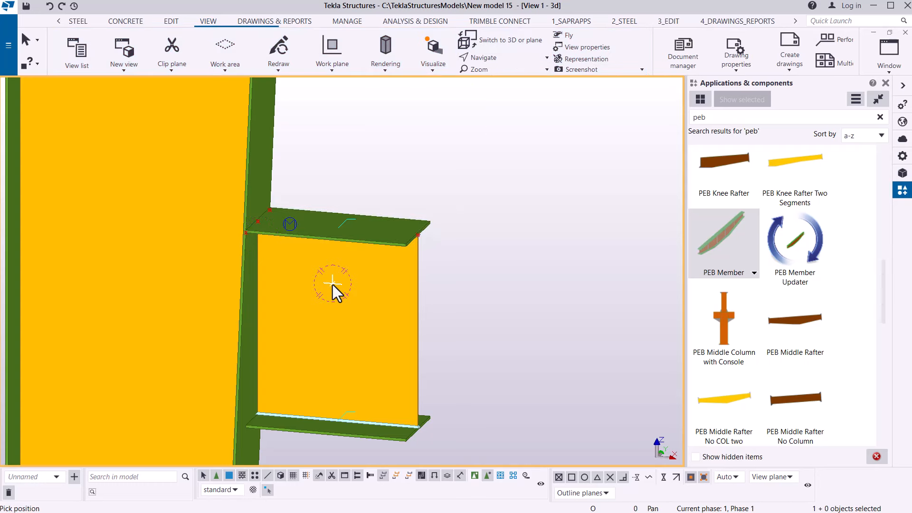
{"action": "left_click", "coordinate": [332, 284]}
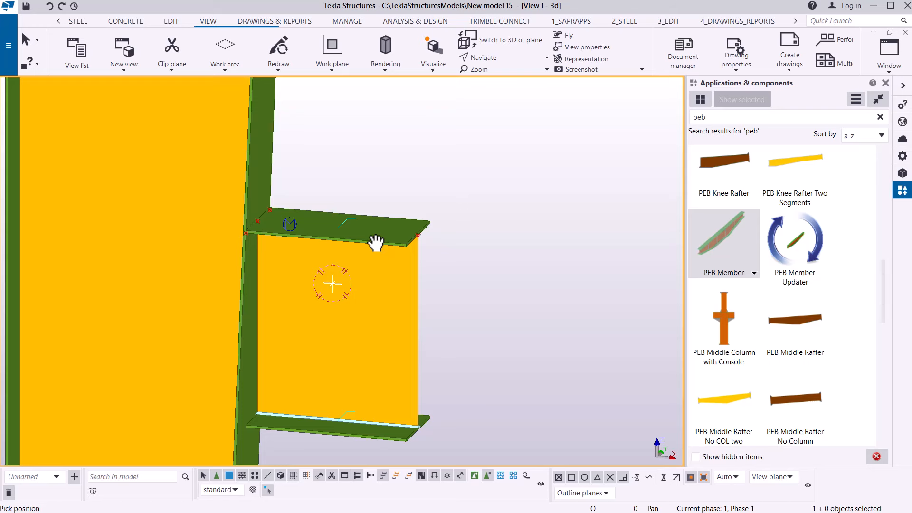
{"action": "left_click_drag", "start_coordinate": [371, 273], "coordinate": [266, 175]}
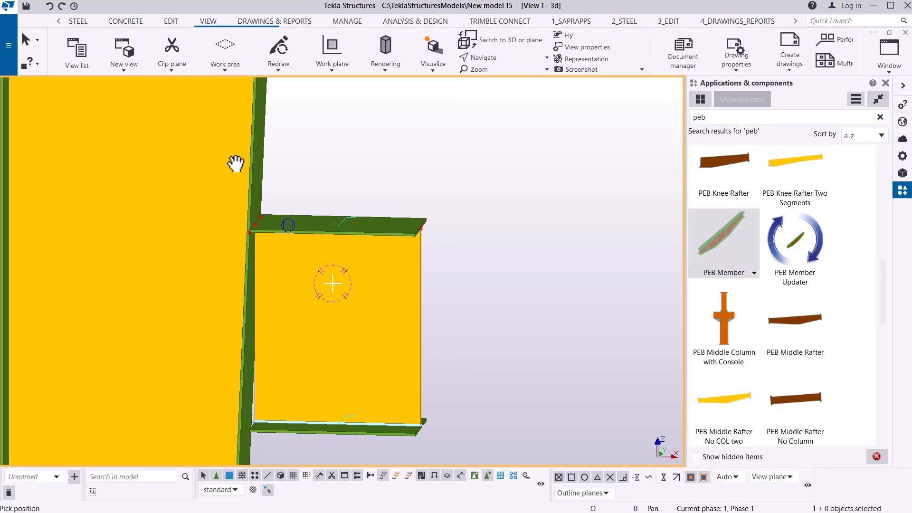
{"action": "right_click", "coordinate": [388, 138]}
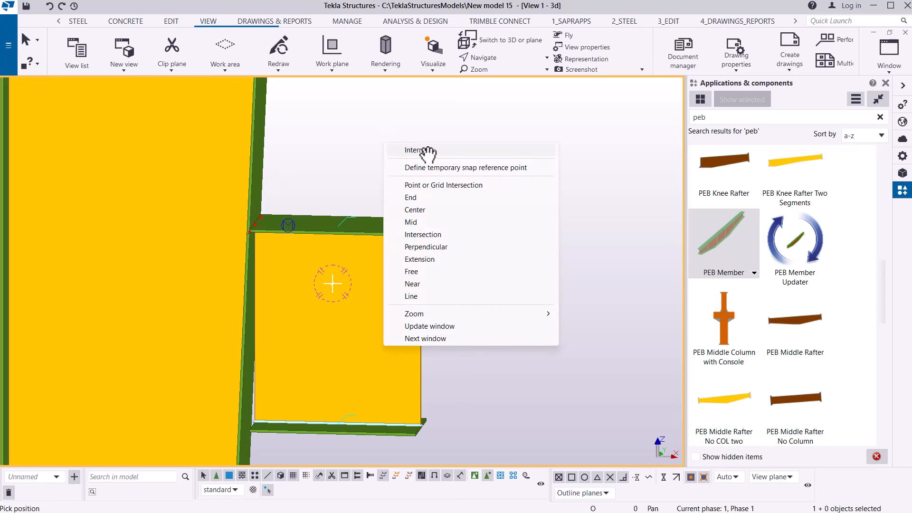
{"action": "left_click", "coordinate": [404, 149]}
{"action": "right_click", "coordinate": [373, 149]}
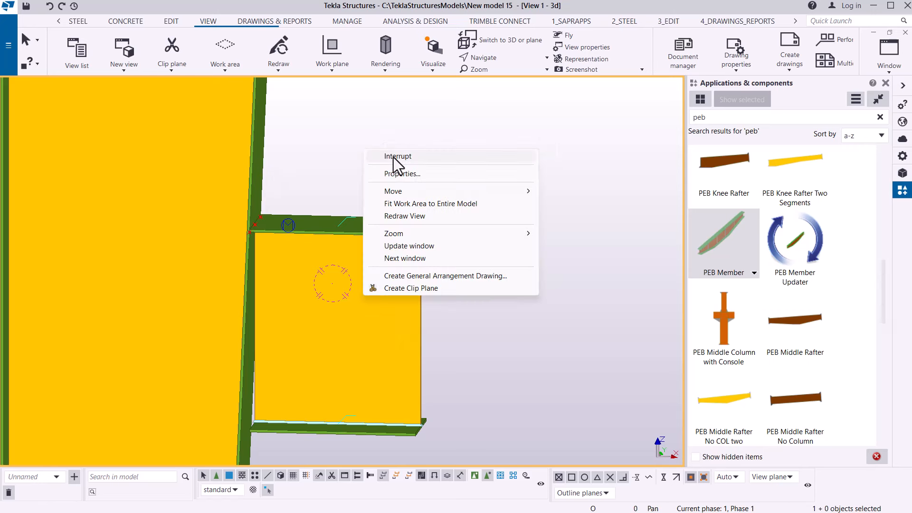
{"action": "left_click", "coordinate": [393, 158]}
{"action": "scroll", "coordinate": [355, 205], "scroll_direction": "down", "scroll_amount": 2}
{"action": "left_click", "coordinate": [499, 60]}
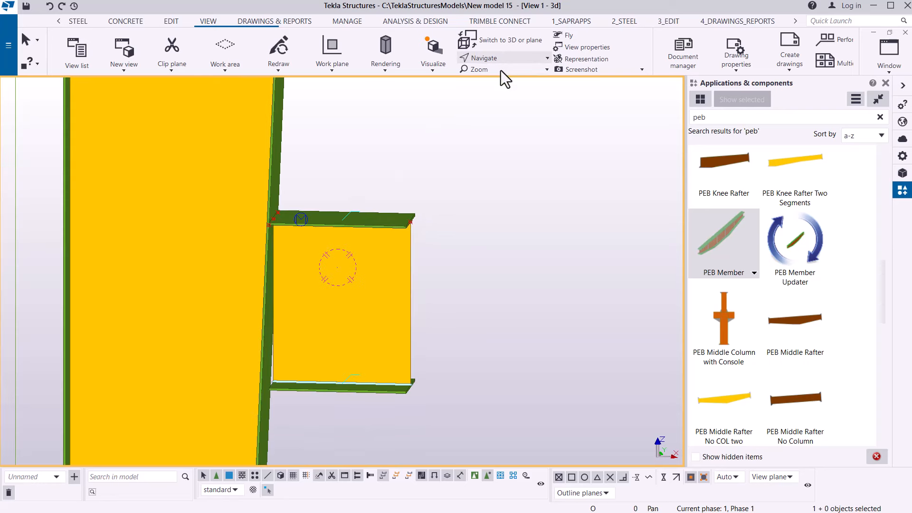
{"action": "left_click", "coordinate": [489, 99]}
{"action": "scroll", "coordinate": [291, 334], "scroll_direction": "up", "scroll_amount": 2}
{"action": "left_click", "coordinate": [292, 333]}
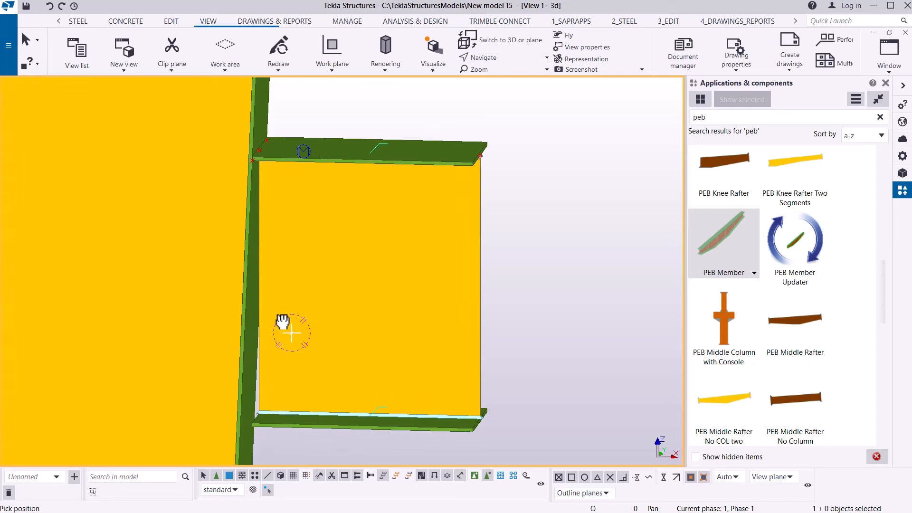
{"action": "left_click_drag", "start_coordinate": [282, 322], "coordinate": [517, 226]}
{"action": "right_click", "coordinate": [544, 234]}
{"action": "left_click", "coordinate": [542, 235]}
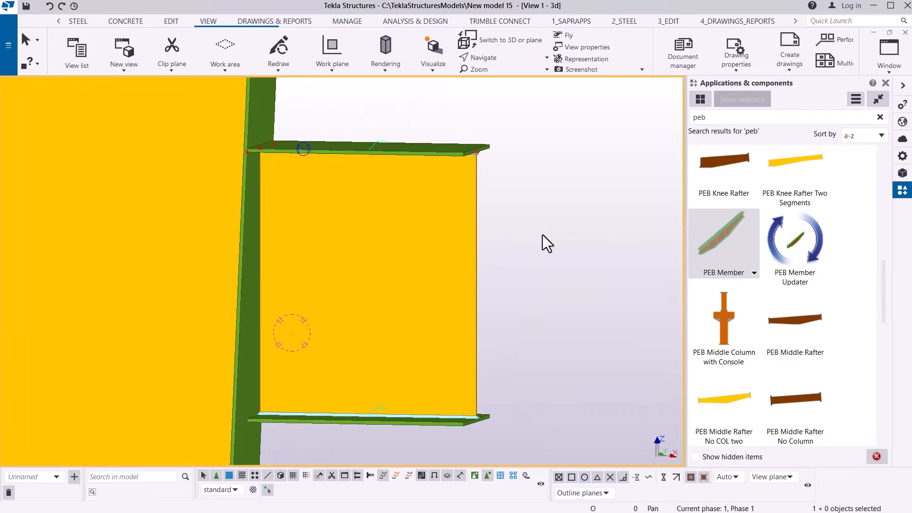
- Search the component catalog for 31 and look through the connections offered
{"action": "left_click_drag", "start_coordinate": [710, 118], "coordinate": [689, 117]}
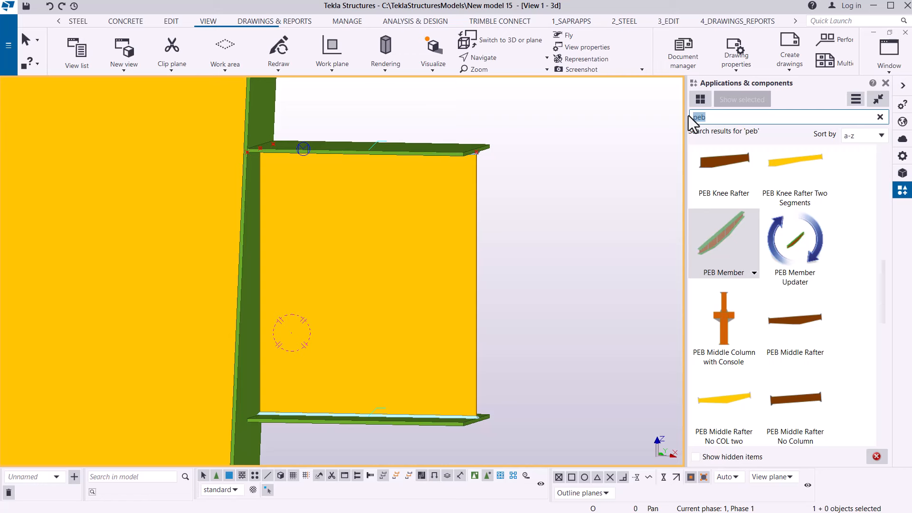
{"action": "type", "text": "31"}
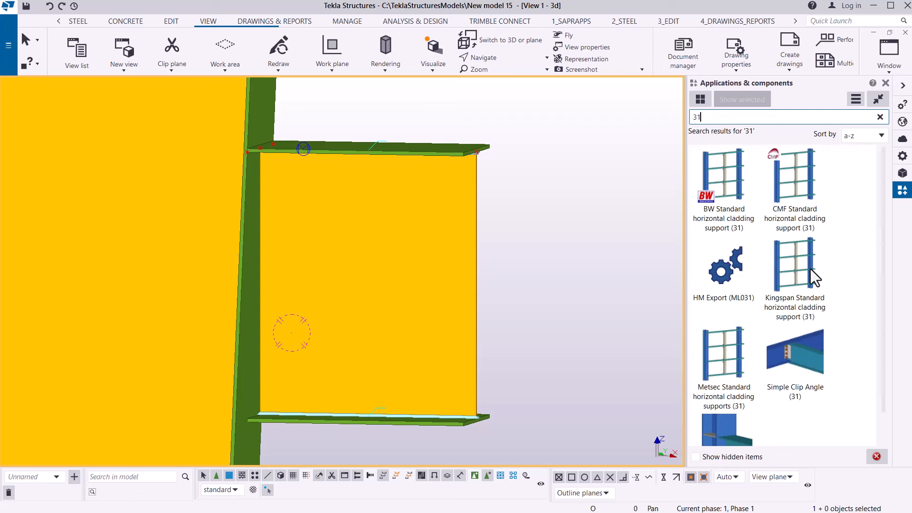
{"action": "scroll", "coordinate": [804, 308], "scroll_direction": "down", "scroll_amount": 1}
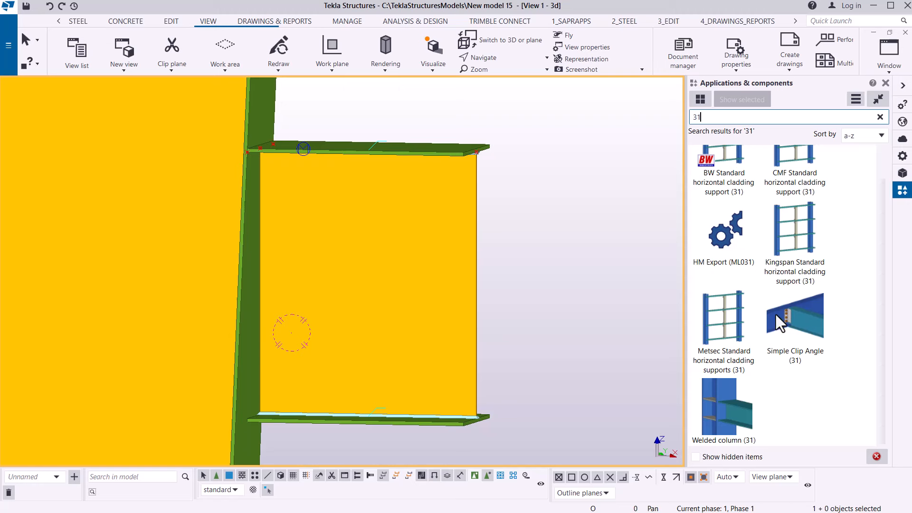
{"action": "scroll", "coordinate": [776, 313], "scroll_direction": "up", "scroll_amount": 1}
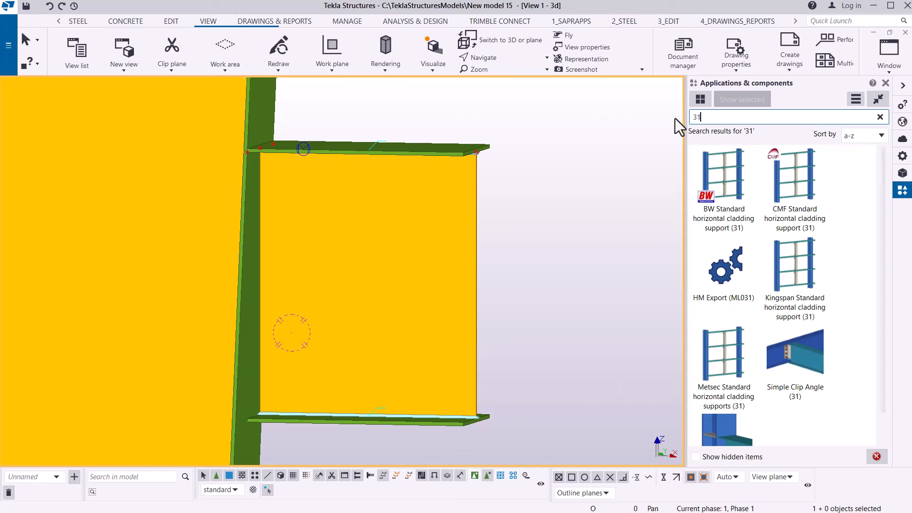
- Search the component catalog for 85 and try Stanchion weld (85) between the column's inner flange and the bracket's web
{"action": "type", "text": "85"}
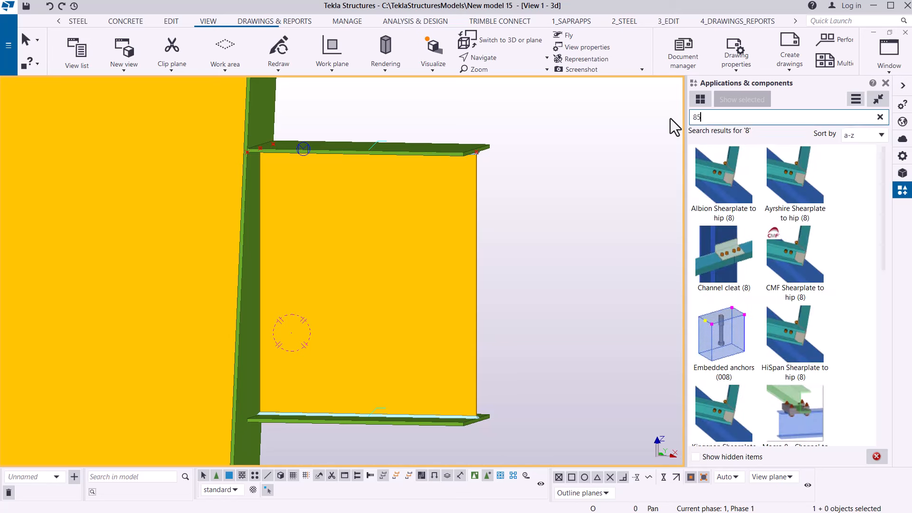
{"action": "left_click", "coordinate": [722, 349]}
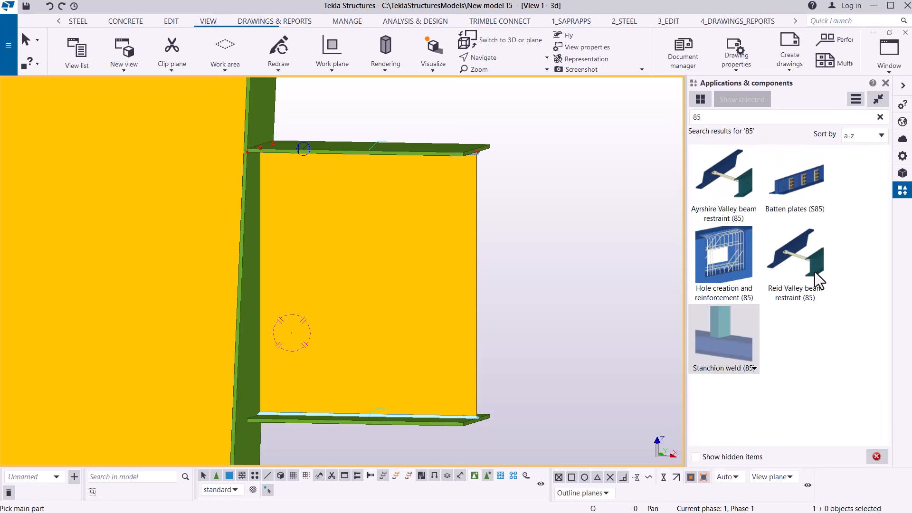
{"action": "scroll", "coordinate": [245, 296], "scroll_direction": "up", "scroll_amount": 2}
{"action": "left_click", "coordinate": [250, 287]}
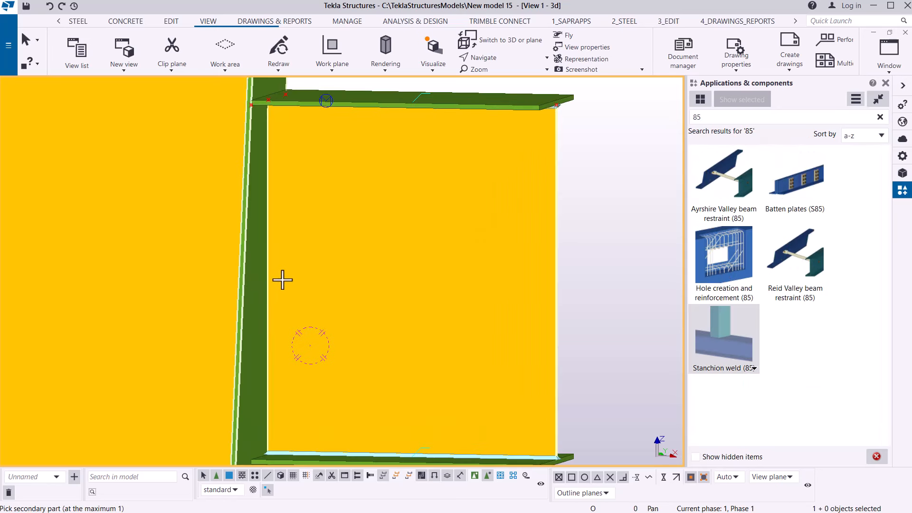
{"action": "scroll", "coordinate": [383, 230], "scroll_direction": "down", "scroll_amount": 2}
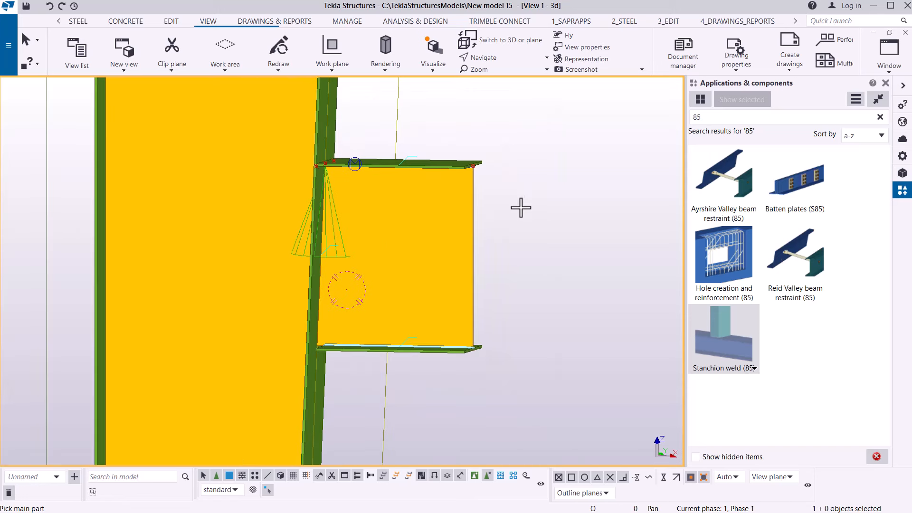
{"action": "right_click", "coordinate": [540, 199]}
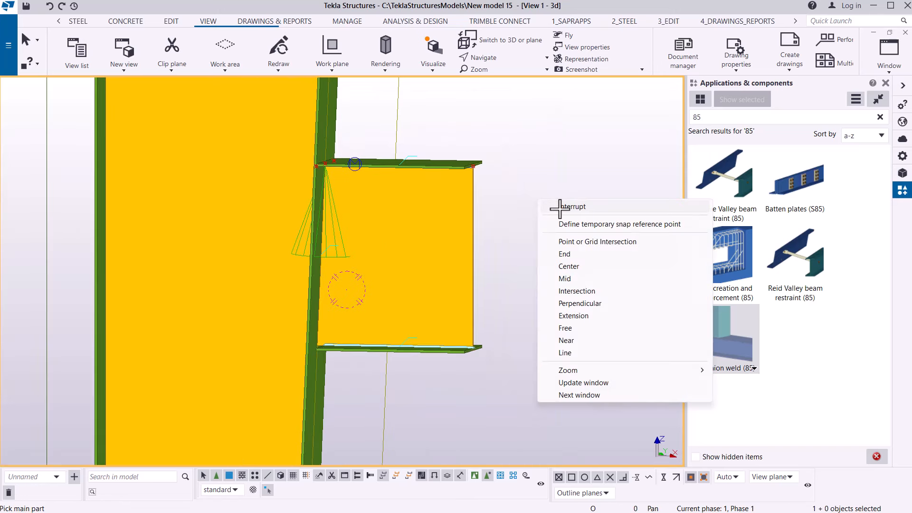
{"action": "left_click", "coordinate": [560, 206]}
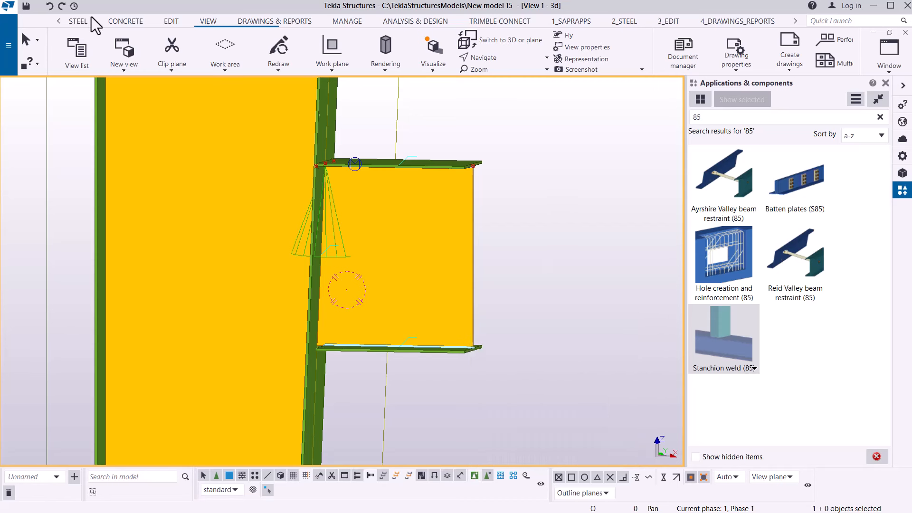
- Undo the last Stanchion weld (85) connection and retry it between the column and the bracket
{"action": "left_click", "coordinate": [50, 7]}
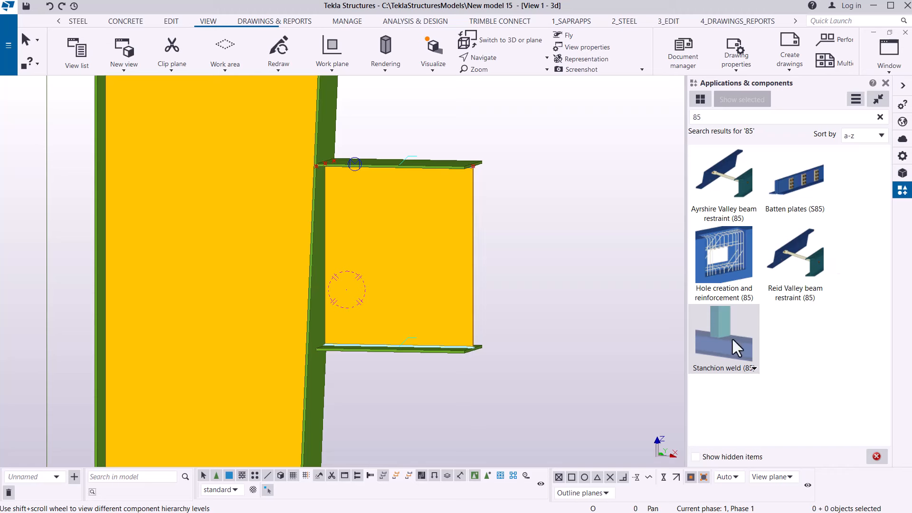
{"action": "scroll", "coordinate": [317, 321], "scroll_direction": "up", "scroll_amount": 3}
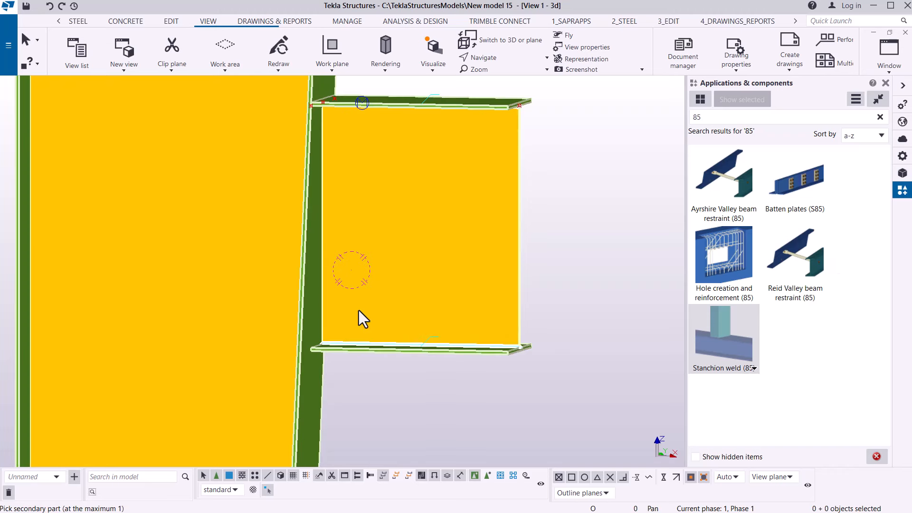
{"action": "right_click", "coordinate": [611, 194]}
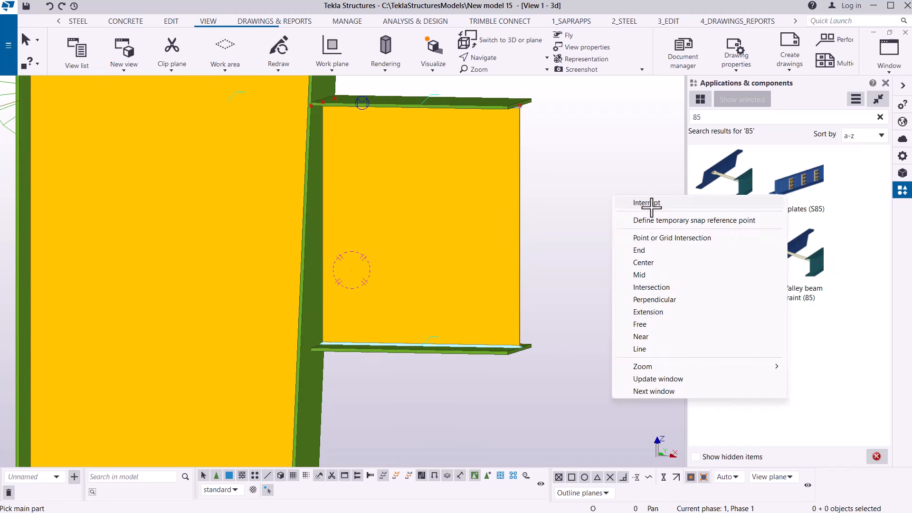
{"action": "left_click", "coordinate": [647, 202]}
- Enable selection of objects inside components so that individual plates of the column and bracket can be picked
{"action": "left_click", "coordinate": [493, 59]}
{"action": "left_click", "coordinate": [497, 74]}
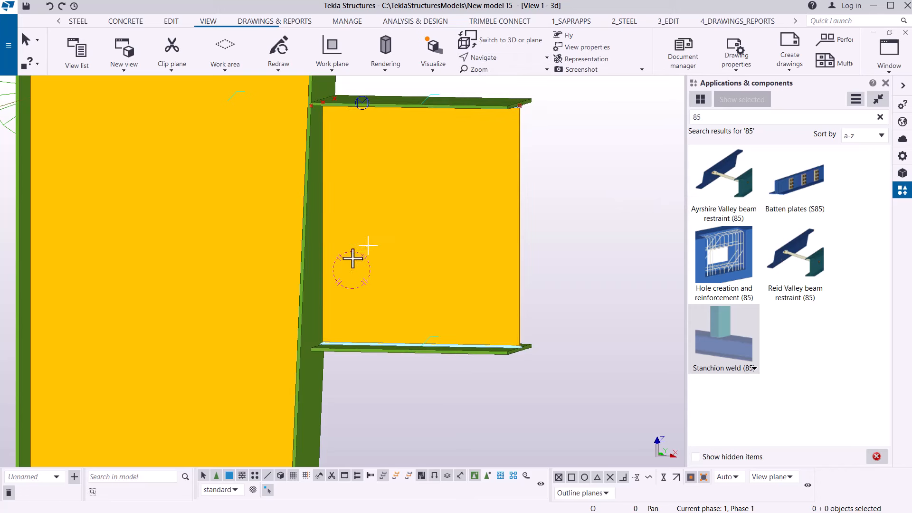
{"action": "mouse_move", "coordinate": [329, 272]}
{"action": "left_mouse_down"}
{"action": "mouse_move", "coordinate": [340, 280]}
{"action": "mouse_move", "coordinate": [378, 255]}
{"action": "mouse_move", "coordinate": [357, 254]}
{"action": "mouse_move", "coordinate": [322, 284]}
{"action": "left_mouse_up"}
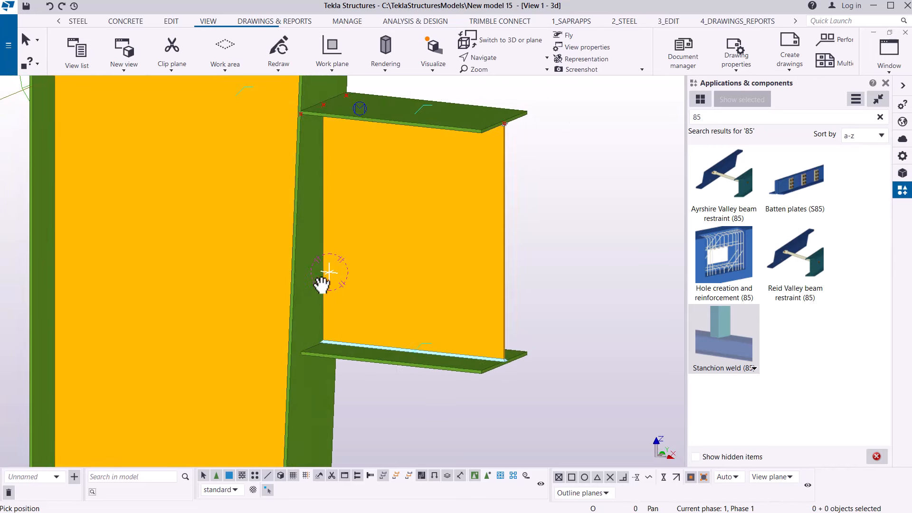
{"action": "right_click", "coordinate": [587, 145]}
{"action": "left_click", "coordinate": [620, 149]}
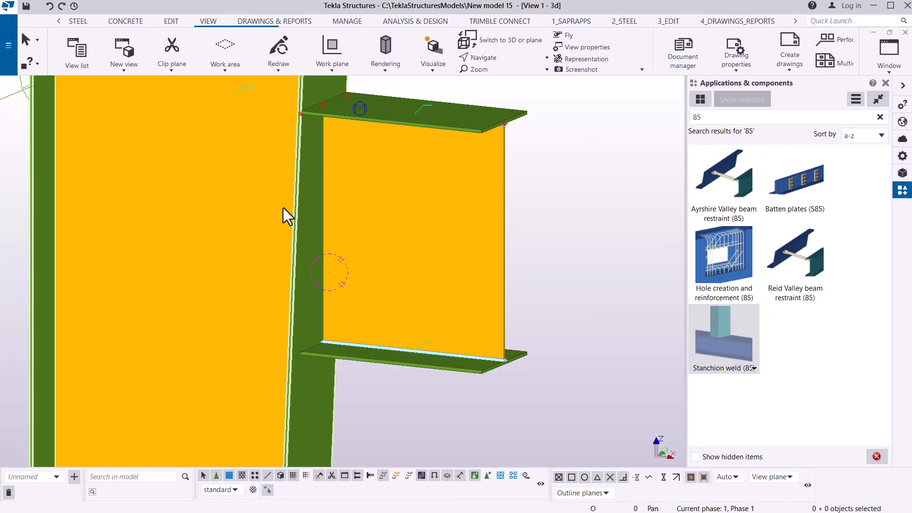
{"action": "scroll", "coordinate": [295, 208], "scroll_direction": "down", "scroll_amount": 3}
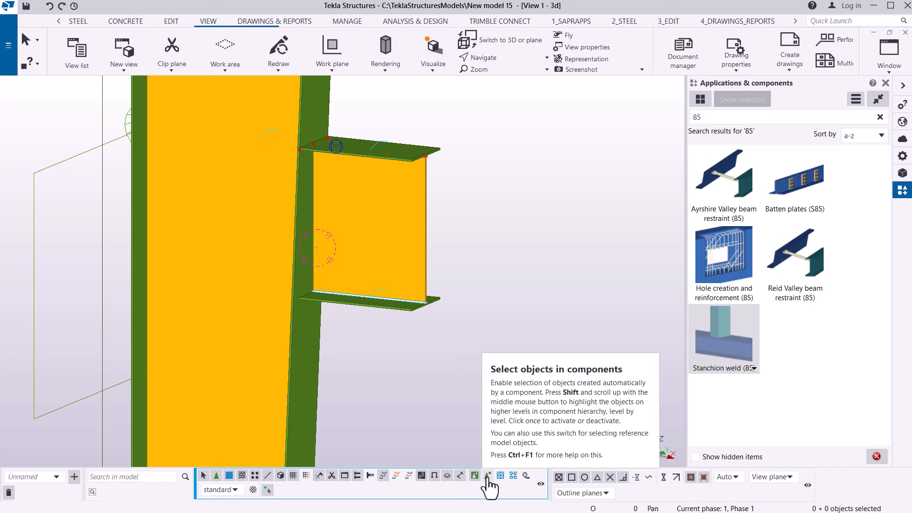
{"action": "left_click", "coordinate": [487, 476]}
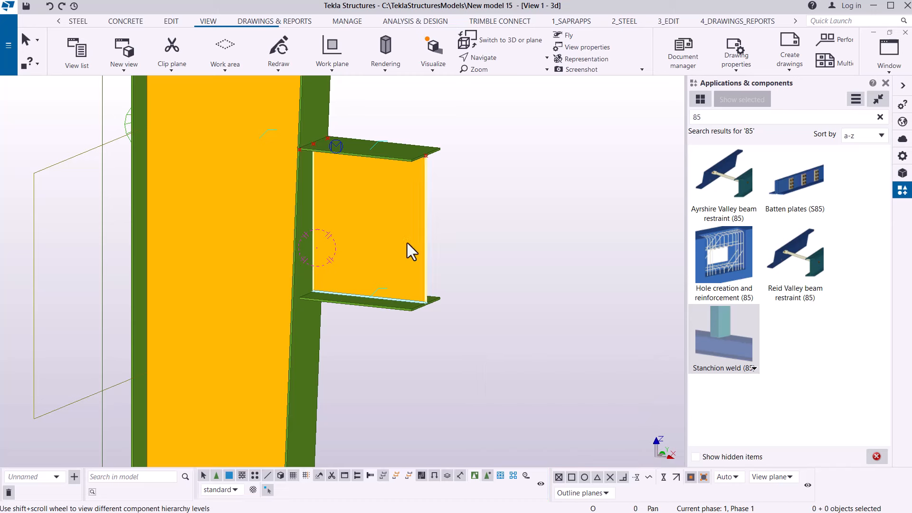
- Join the bracket's web to the column's tapered inner flange with Stanchion weld (85)
{"action": "left_click", "coordinate": [737, 333]}
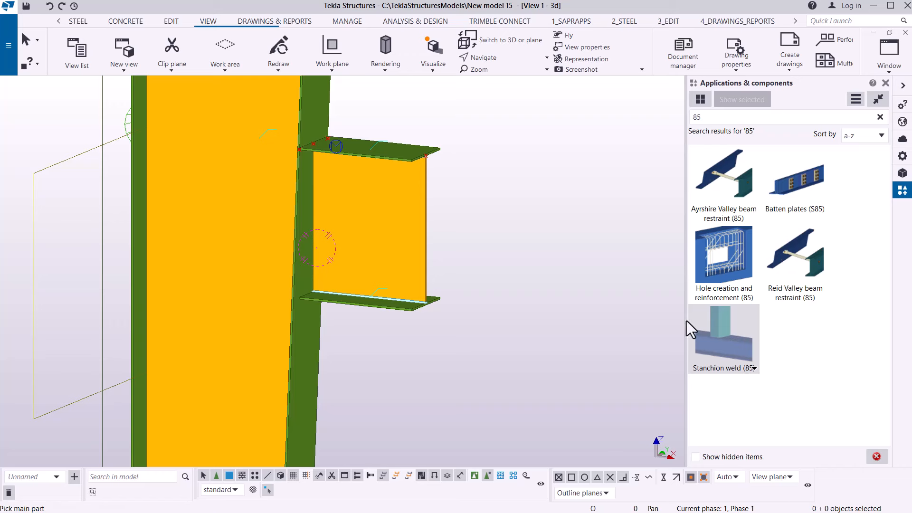
{"action": "scroll", "coordinate": [313, 273], "scroll_direction": "up", "scroll_amount": 3}
{"action": "scroll", "coordinate": [323, 276], "scroll_direction": "up", "scroll_amount": 1}
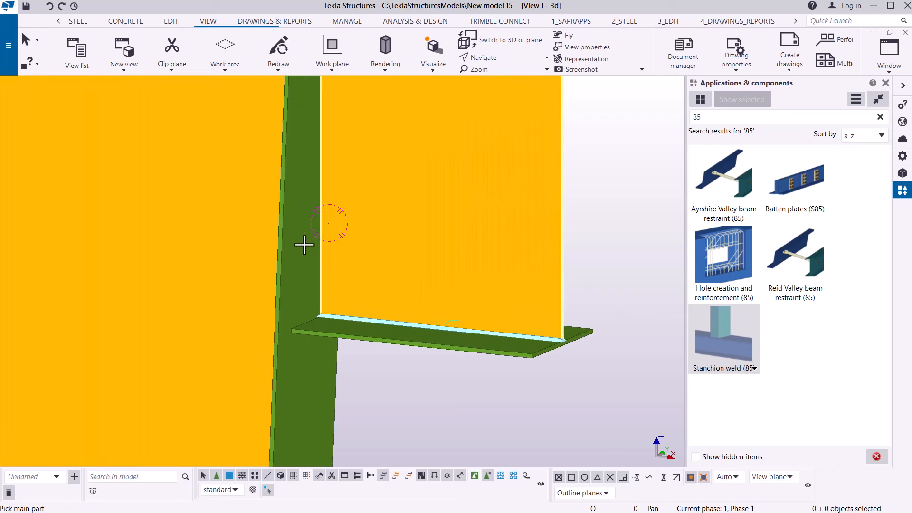
{"action": "left_click", "coordinate": [308, 232]}
{"action": "left_click", "coordinate": [360, 204]}
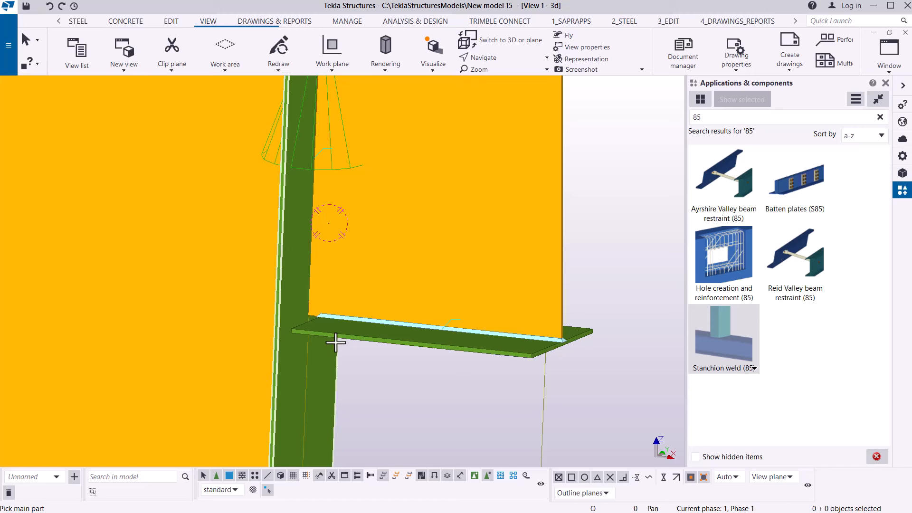
- Join the bracket's bottom flange plate to the column's inner flange with Stanchion weld (85)
{"action": "scroll", "coordinate": [321, 345], "scroll_direction": "up", "scroll_amount": 1}
{"action": "left_click", "coordinate": [285, 281]}
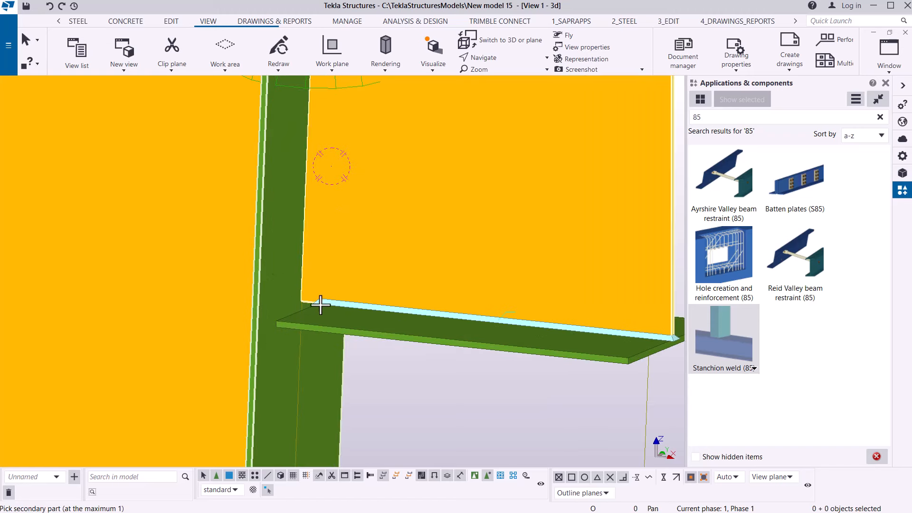
{"action": "left_click", "coordinate": [335, 314]}
- Join the bracket's top flange plate to the column's inner flange with Stanchion weld (85) and end the command
{"action": "scroll", "coordinate": [335, 357], "scroll_direction": "down", "scroll_amount": 5}
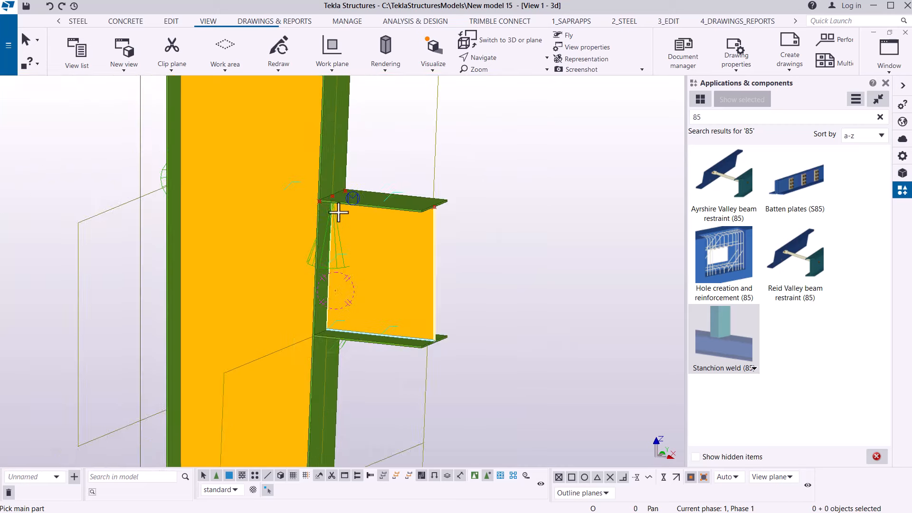
{"action": "scroll", "coordinate": [332, 193], "scroll_direction": "up", "scroll_amount": 4}
{"action": "scroll", "coordinate": [331, 191], "scroll_direction": "up", "scroll_amount": 1}
{"action": "left_click", "coordinate": [349, 186]}
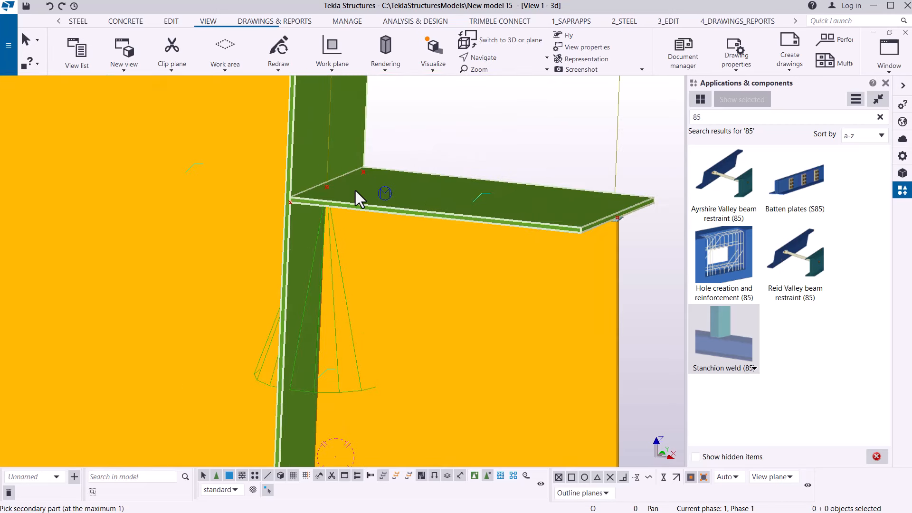
{"action": "left_click", "coordinate": [354, 189]}
{"action": "right_click", "coordinate": [472, 90]}
{"action": "left_click", "coordinate": [505, 97]}
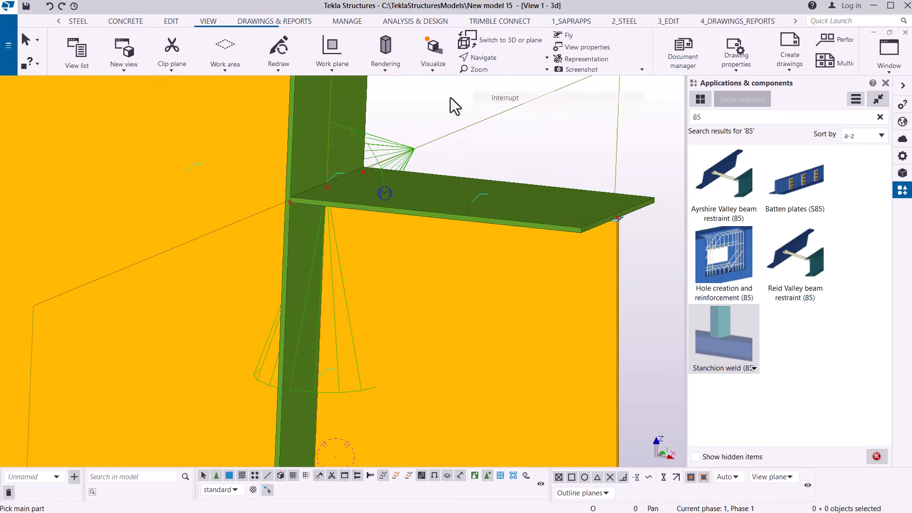
- Redraw the 3D view to clear the temporary component graphics around the welded bracket
{"action": "right_click", "coordinate": [437, 104]}
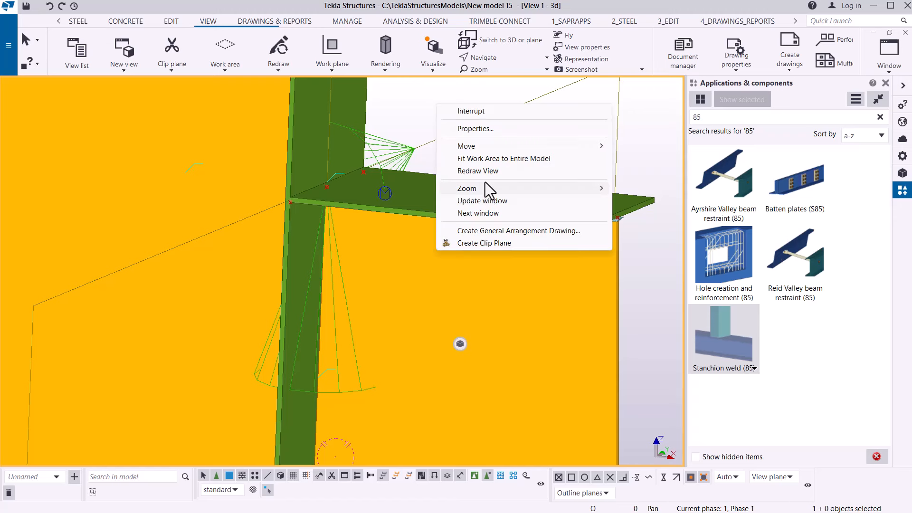
{"action": "left_click", "coordinate": [407, 107]}
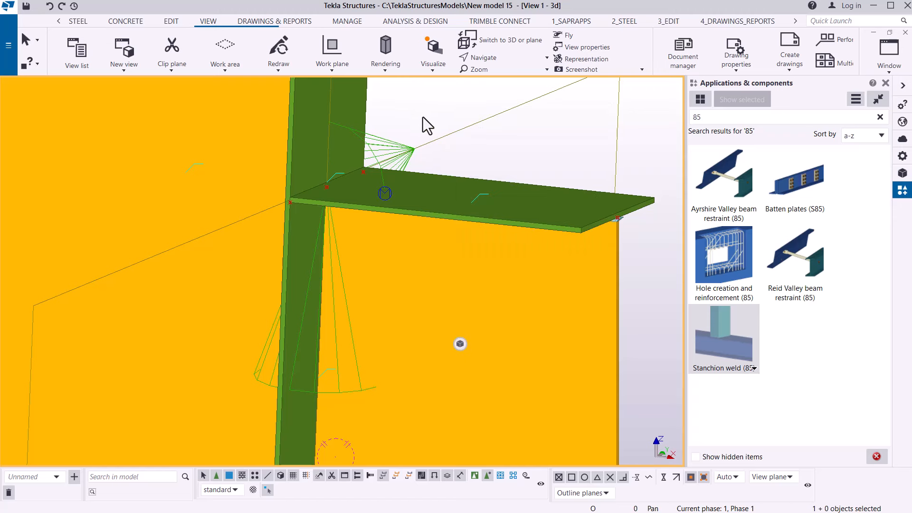
{"action": "right_click", "coordinate": [427, 101]}
{"action": "left_click", "coordinate": [473, 175]}
{"action": "scroll", "coordinate": [337, 183], "scroll_direction": "down", "scroll_amount": 8}
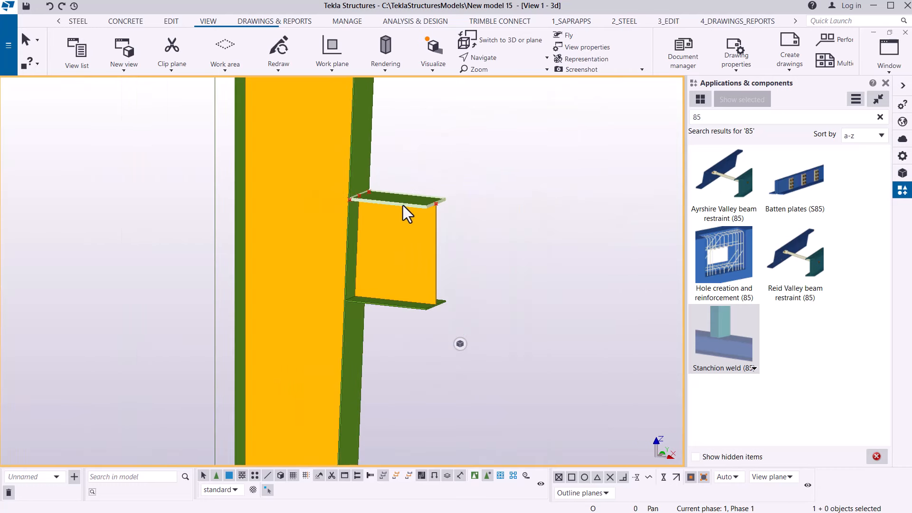
- Examine the junction of the bracket's top flange and the column's inner flange up close from another angle
{"action": "left_click", "coordinate": [502, 62]}
{"action": "left_click", "coordinate": [503, 73]}
{"action": "left_click_drag", "start_coordinate": [380, 232], "coordinate": [350, 201]}
{"action": "scroll", "coordinate": [350, 201], "scroll_direction": "up", "scroll_amount": 3}
{"action": "right_click", "coordinate": [474, 124]}
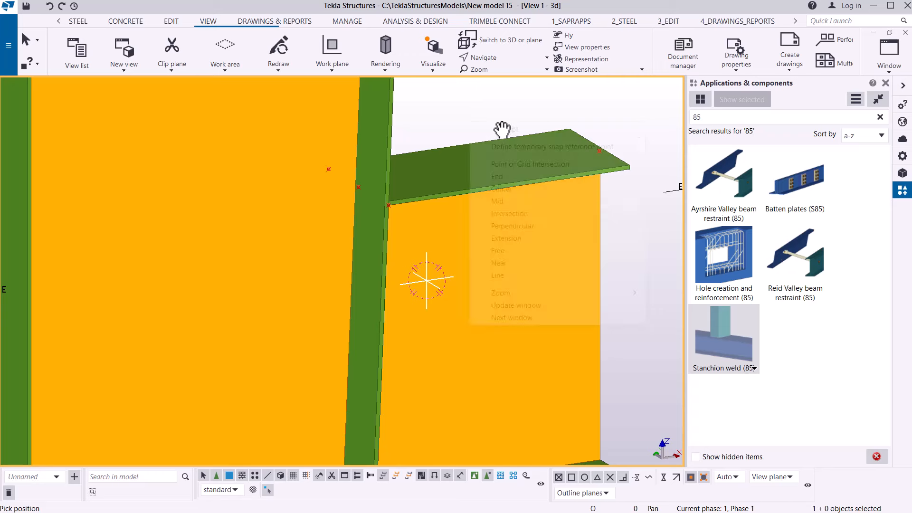
{"action": "left_click", "coordinate": [487, 130]}
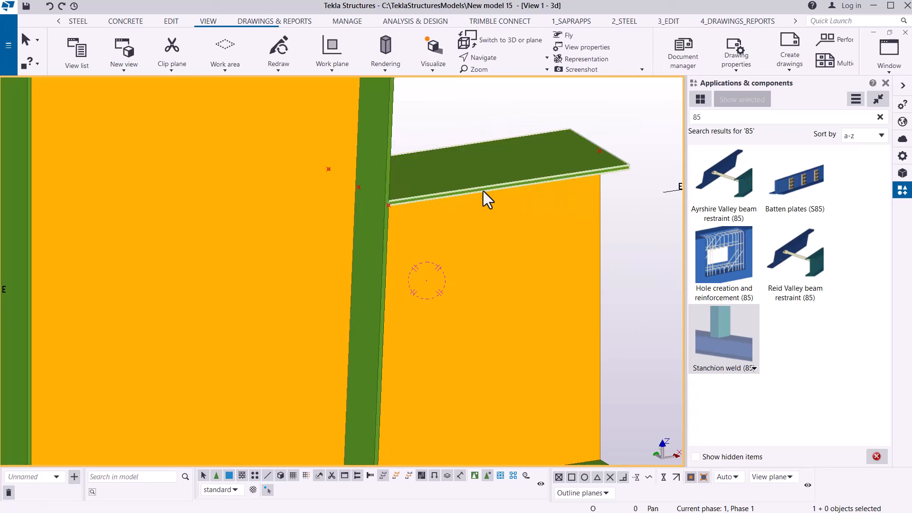
{"action": "scroll", "coordinate": [437, 201], "scroll_direction": "down", "scroll_amount": 2}
{"action": "scroll", "coordinate": [405, 195], "scroll_direction": "up", "scroll_amount": 4}
{"action": "scroll", "coordinate": [420, 199], "scroll_direction": "up", "scroll_amount": 1}
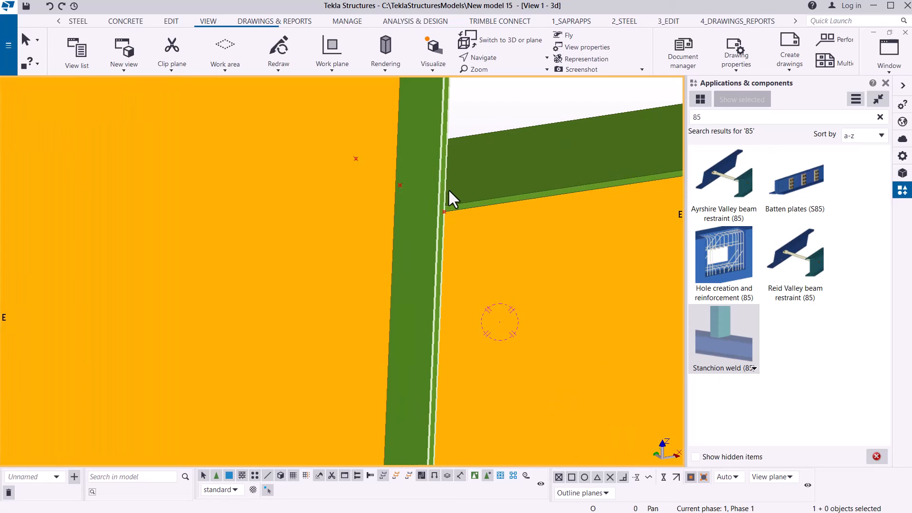
{"action": "scroll", "coordinate": [446, 211], "scroll_direction": "up", "scroll_amount": 5}
{"action": "scroll", "coordinate": [446, 209], "scroll_direction": "up", "scroll_amount": 2}
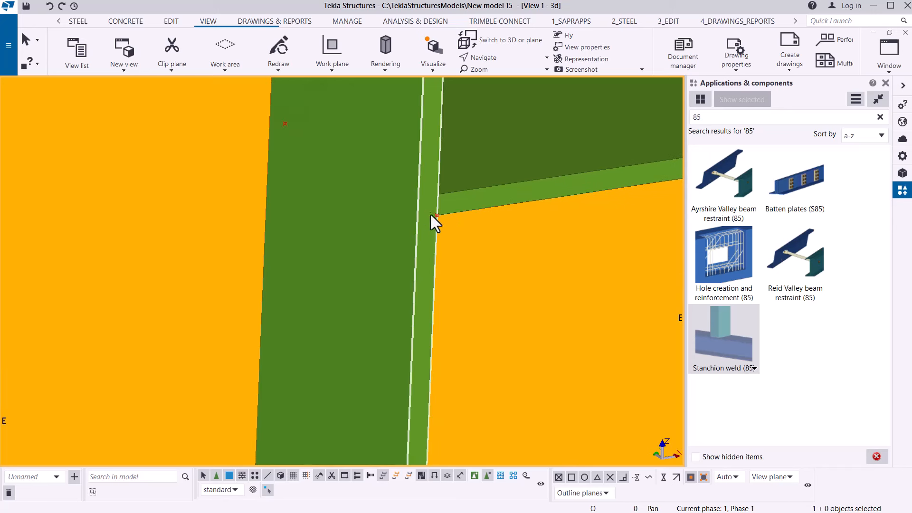
- Delete the construction points behind the near corner where the bracket's top flange meets the column's inner flange
{"action": "left_click", "coordinate": [169, 21]}
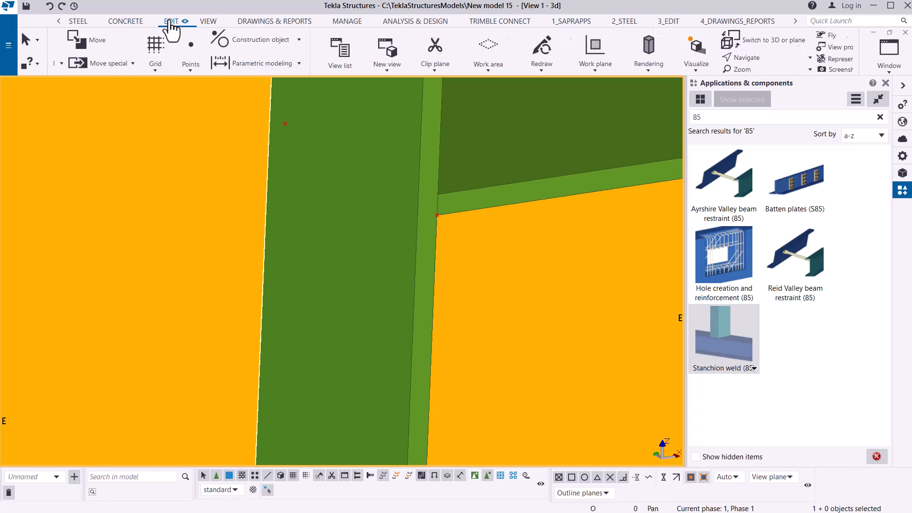
{"action": "scroll", "coordinate": [314, 218], "scroll_direction": "down", "scroll_amount": 3}
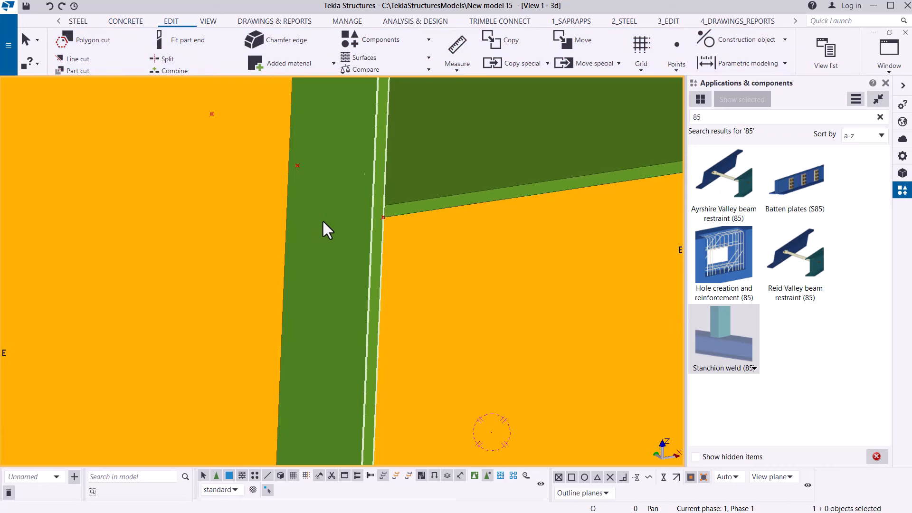
{"action": "scroll", "coordinate": [323, 219], "scroll_direction": "down", "scroll_amount": 2}
{"action": "left_click", "coordinate": [307, 187]}
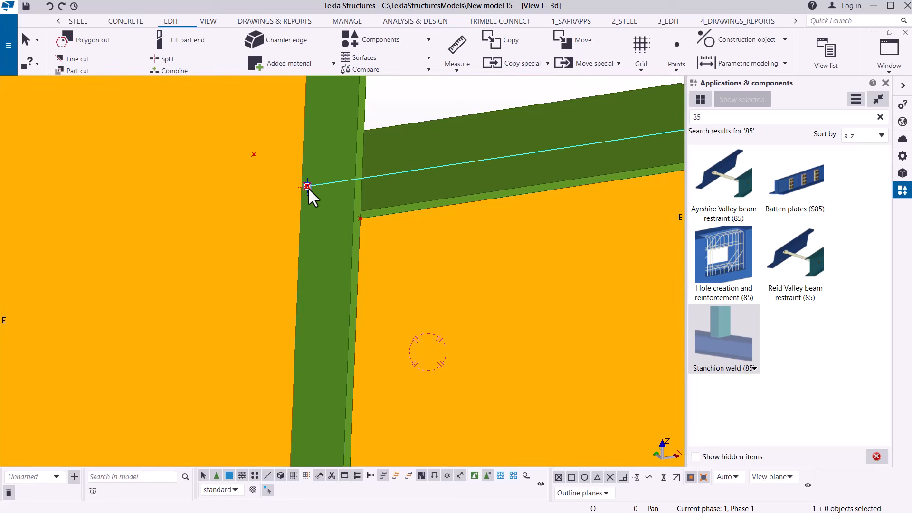
{"action": "key", "text": "Delete"}
{"action": "scroll", "coordinate": [394, 218], "scroll_direction": "down", "scroll_amount": 5}
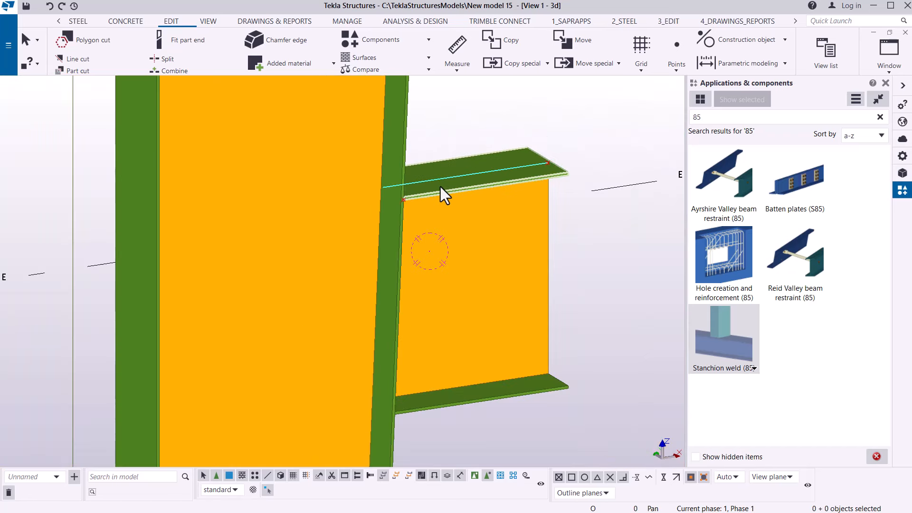
- Add points on the inner flange's web-side face, one at its near edge level with the bracket's top flange and one farther back along the web
{"action": "scroll", "coordinate": [396, 202], "scroll_direction": "up", "scroll_amount": 4}
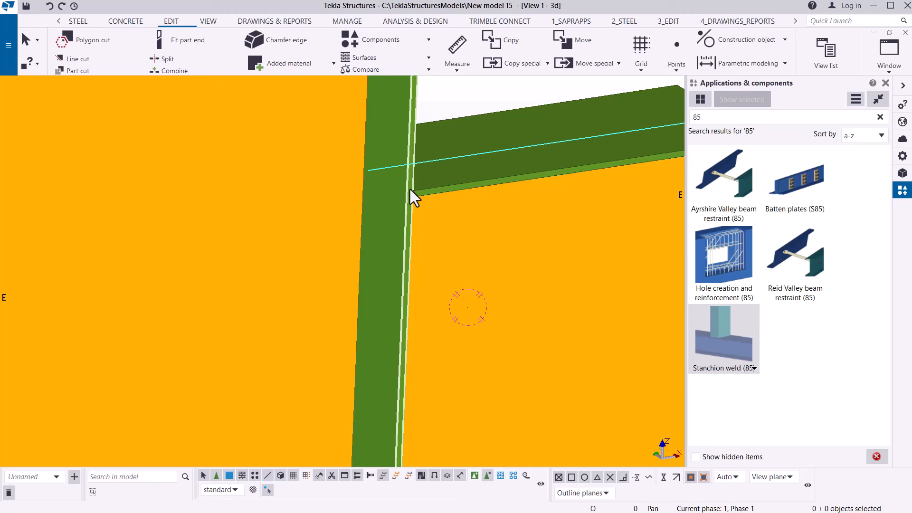
{"action": "left_click", "coordinate": [674, 71]}
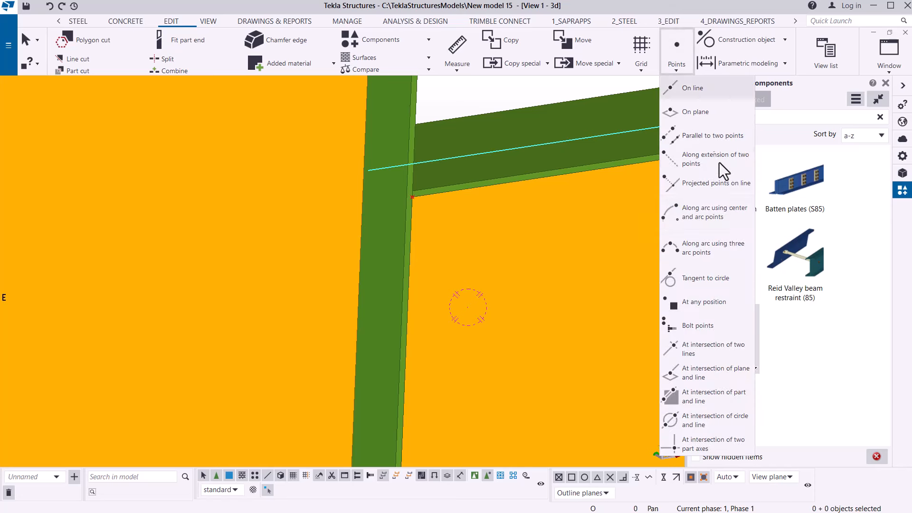
{"action": "left_click", "coordinate": [702, 303]}
{"action": "scroll", "coordinate": [405, 188], "scroll_direction": "up", "scroll_amount": 2}
{"action": "scroll", "coordinate": [405, 188], "scroll_direction": "up", "scroll_amount": 4}
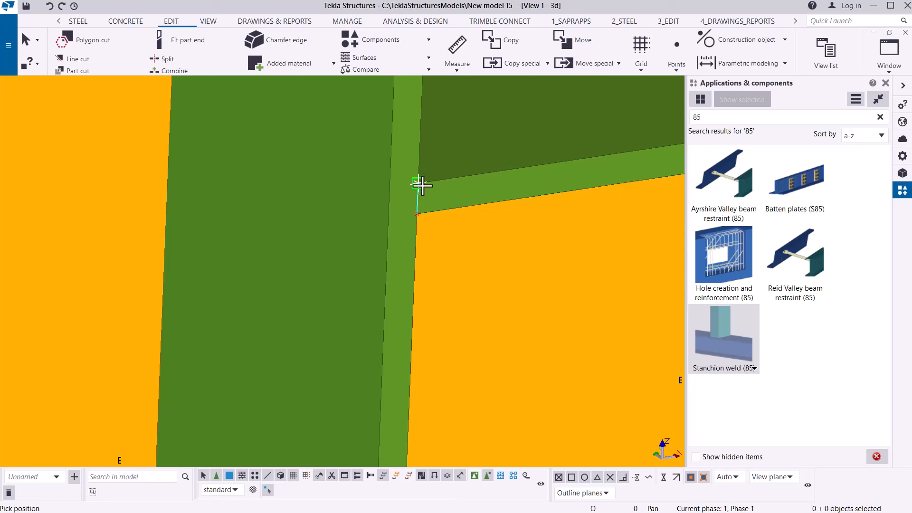
{"action": "left_click", "coordinate": [409, 215]}
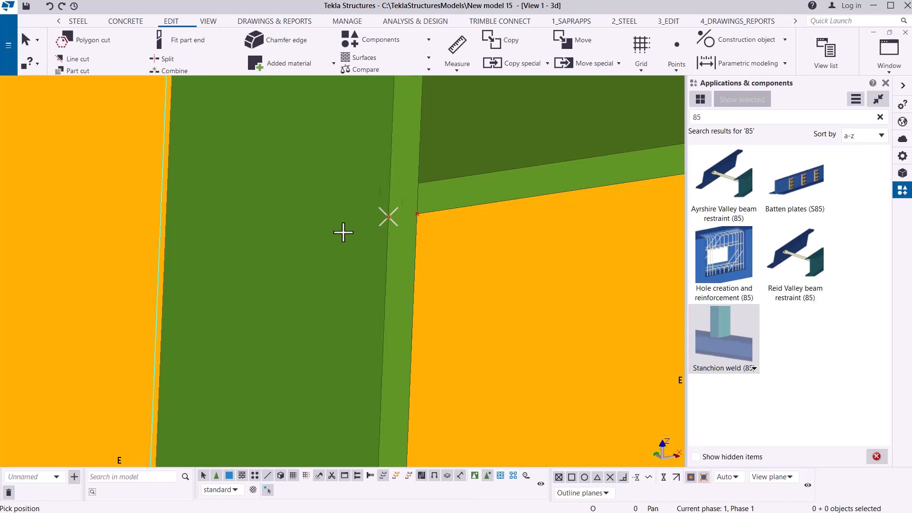
{"action": "scroll", "coordinate": [339, 234], "scroll_direction": "down", "scroll_amount": 1}
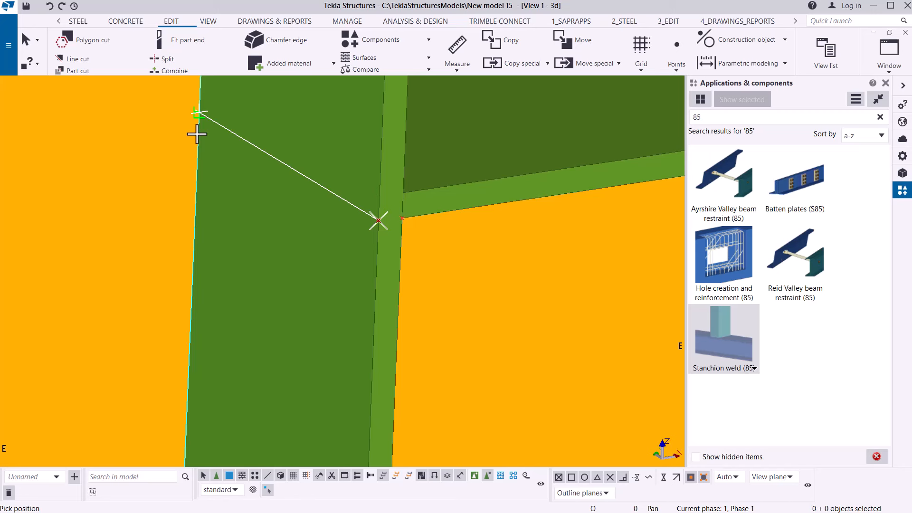
{"action": "left_click", "coordinate": [233, 155]}
- From the inner flange's near-edge point, add a point perpendicular across the column web on the outer flange's near inside edge
{"action": "scroll", "coordinate": [426, 184], "scroll_direction": "down", "scroll_amount": 3}
{"action": "scroll", "coordinate": [448, 215], "scroll_direction": "up", "scroll_amount": 2}
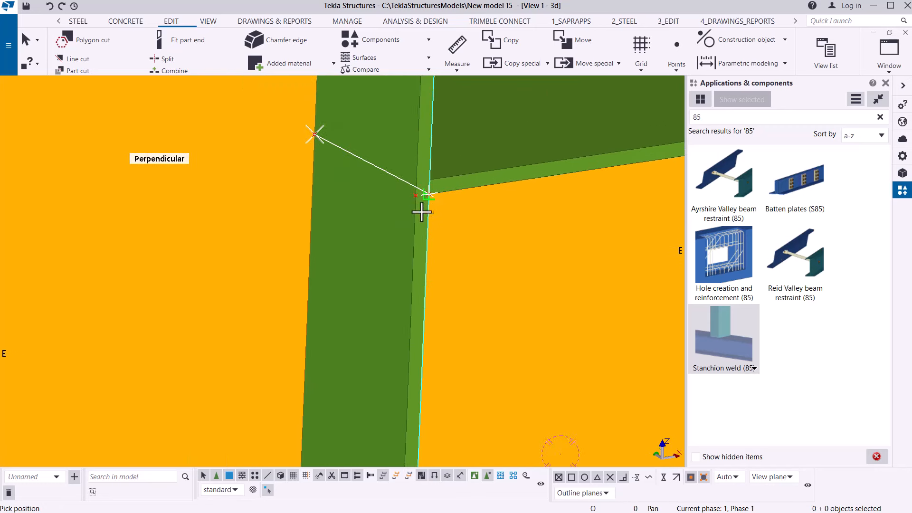
{"action": "scroll", "coordinate": [418, 204], "scroll_direction": "up", "scroll_amount": 1}
{"action": "left_click", "coordinate": [414, 193]}
{"action": "scroll", "coordinate": [515, 186], "scroll_direction": "down", "scroll_amount": 4}
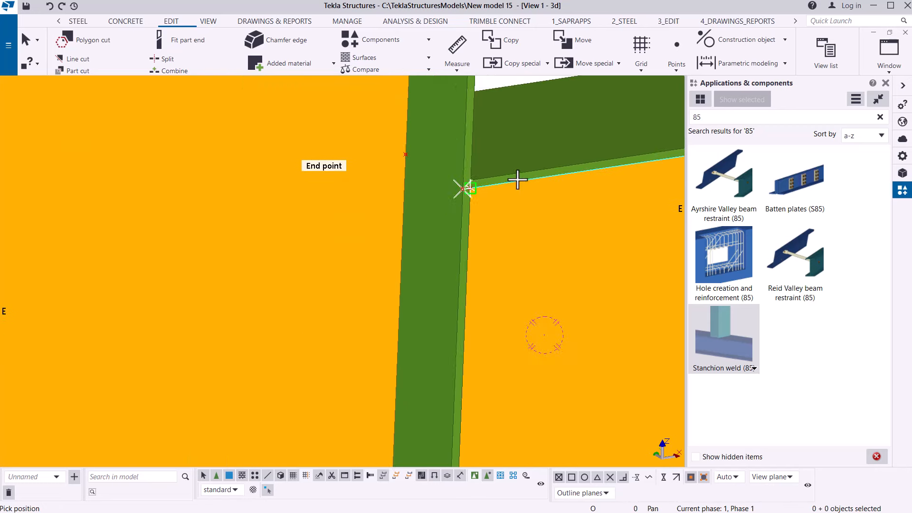
{"action": "scroll", "coordinate": [208, 242], "scroll_direction": "up", "scroll_amount": 3}
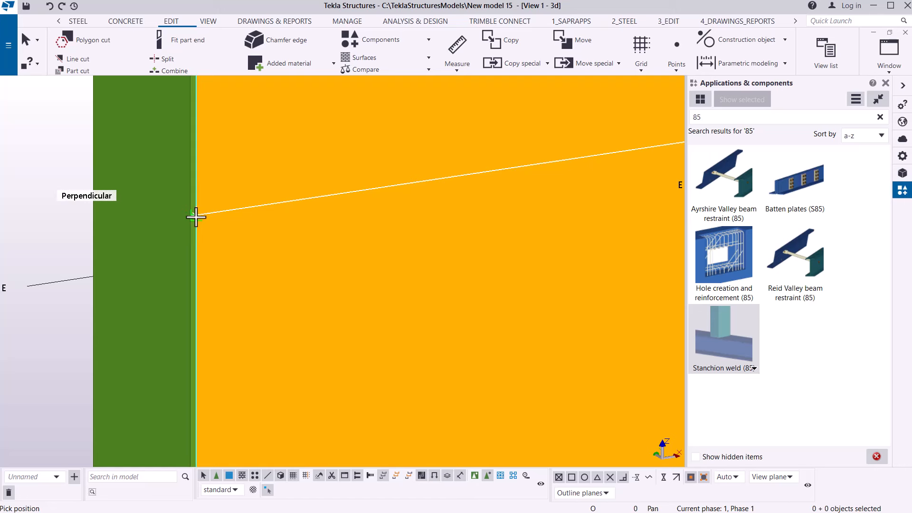
{"action": "left_click", "coordinate": [196, 217]}
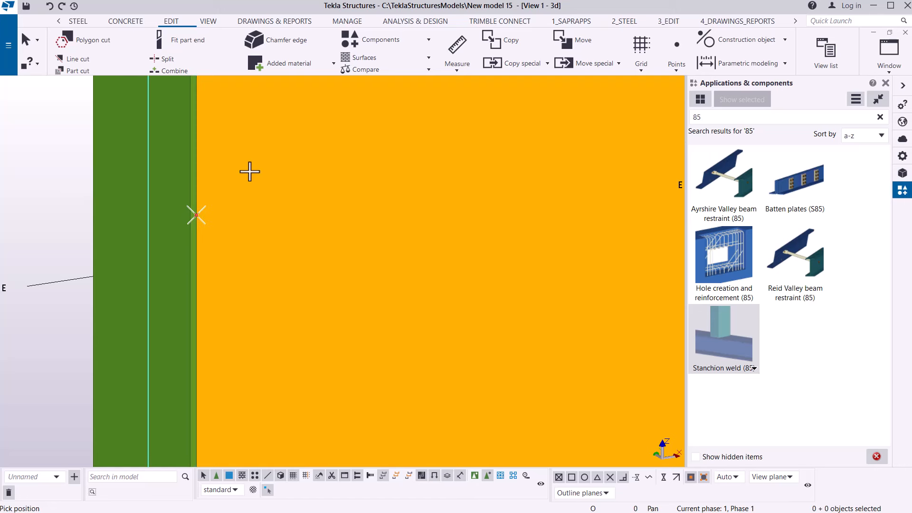
- Orbit around the outer flange's near-edge point until the flange's inside face and its line along the column web can be seen
{"action": "right_click", "coordinate": [249, 172]}
{"action": "left_click", "coordinate": [259, 176]}
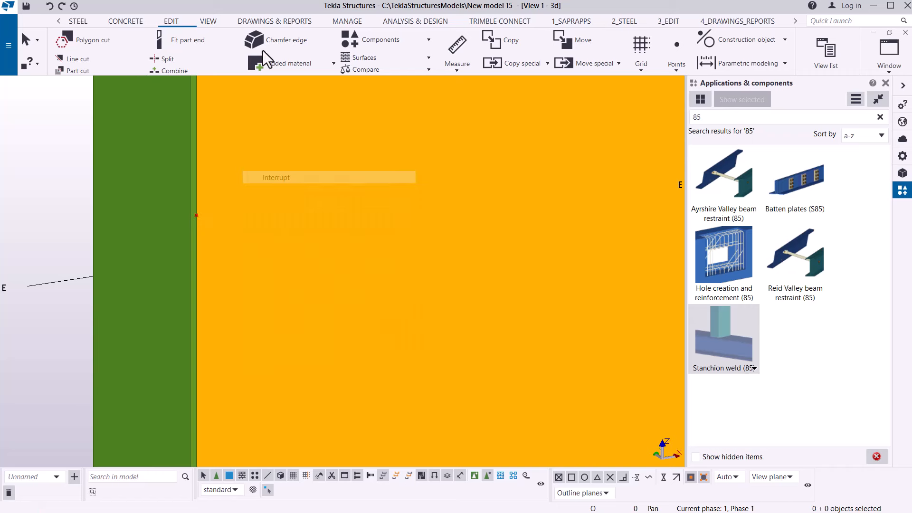
{"action": "left_click", "coordinate": [211, 25]}
{"action": "left_click", "coordinate": [506, 59]}
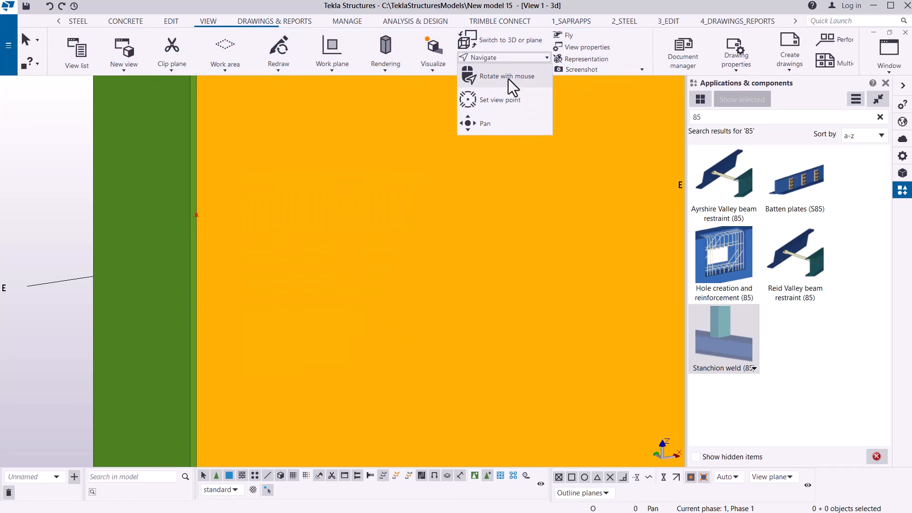
{"action": "left_click", "coordinate": [508, 79]}
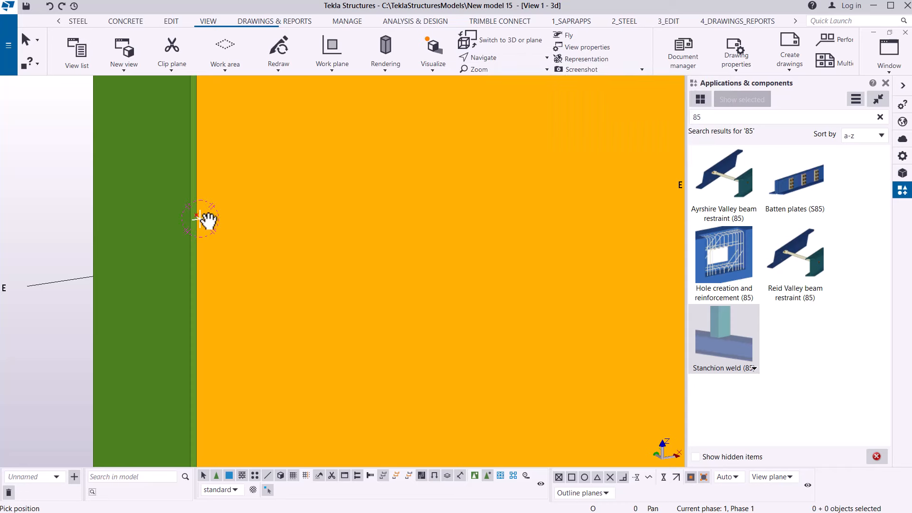
{"action": "left_click_drag", "start_coordinate": [200, 218], "coordinate": [94, 304]}
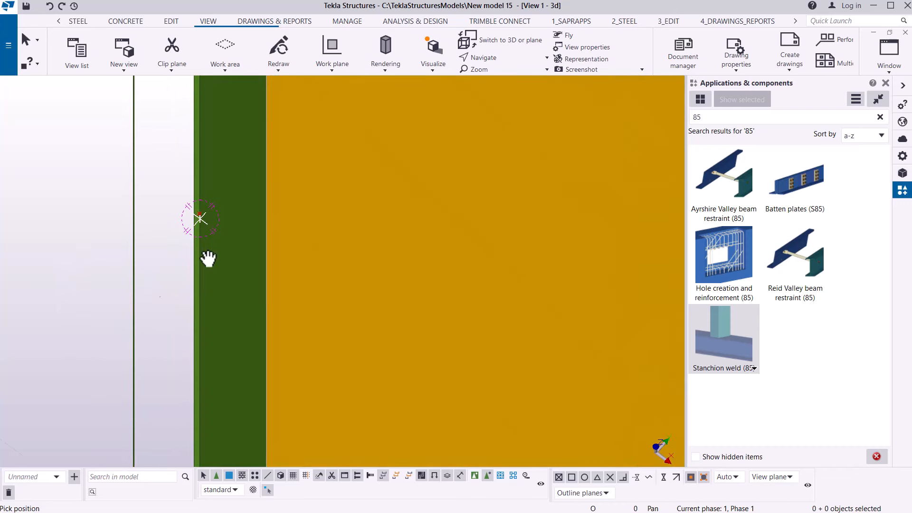
{"action": "left_click_drag", "start_coordinate": [247, 213], "coordinate": [118, 170]}
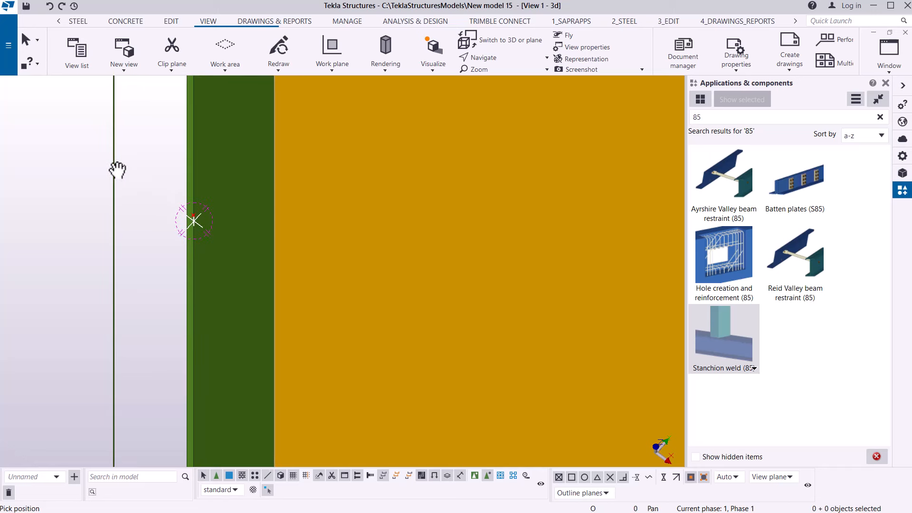
{"action": "right_click", "coordinate": [118, 167]}
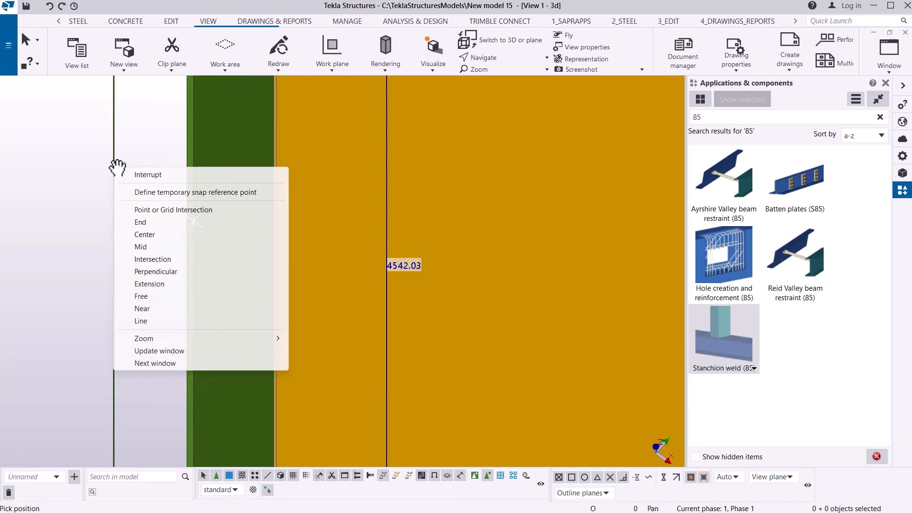
{"action": "left_click", "coordinate": [158, 176]}
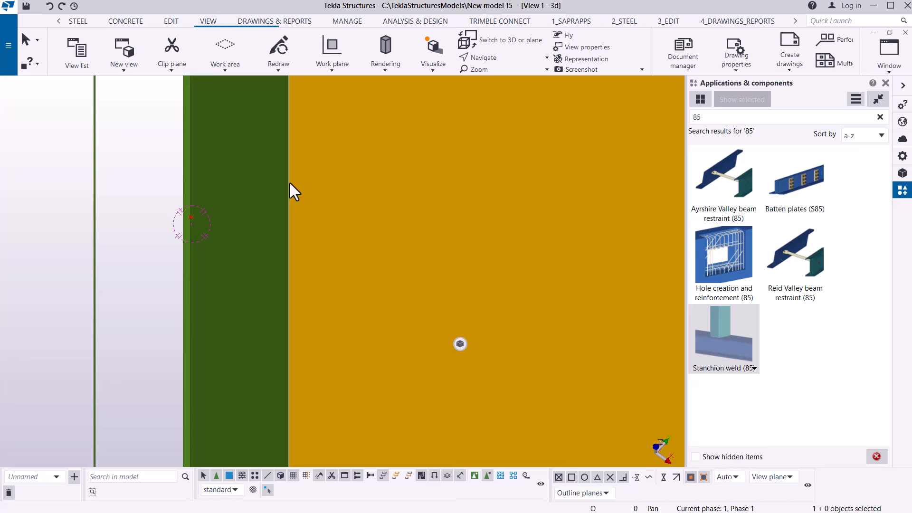
- Add a point where the outer flange's inside face meets the column web, perpendicular across from the flange's near-edge point
{"action": "left_click", "coordinate": [171, 34]}
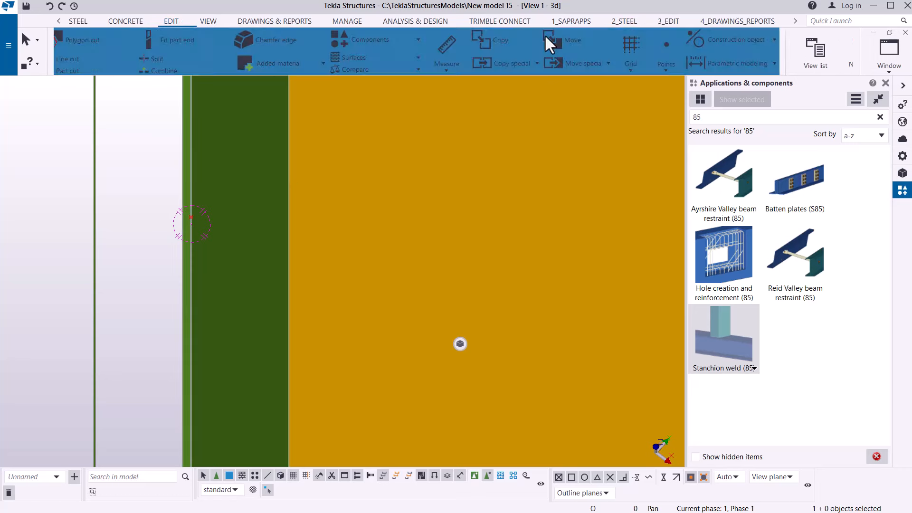
{"action": "left_click", "coordinate": [678, 70]}
{"action": "left_click", "coordinate": [697, 301]}
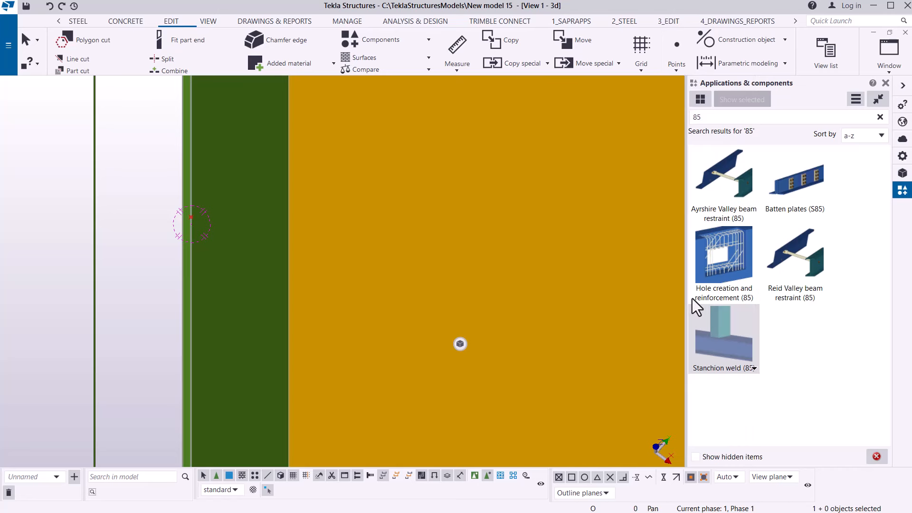
{"action": "scroll", "coordinate": [218, 210], "scroll_direction": "up", "scroll_amount": 3}
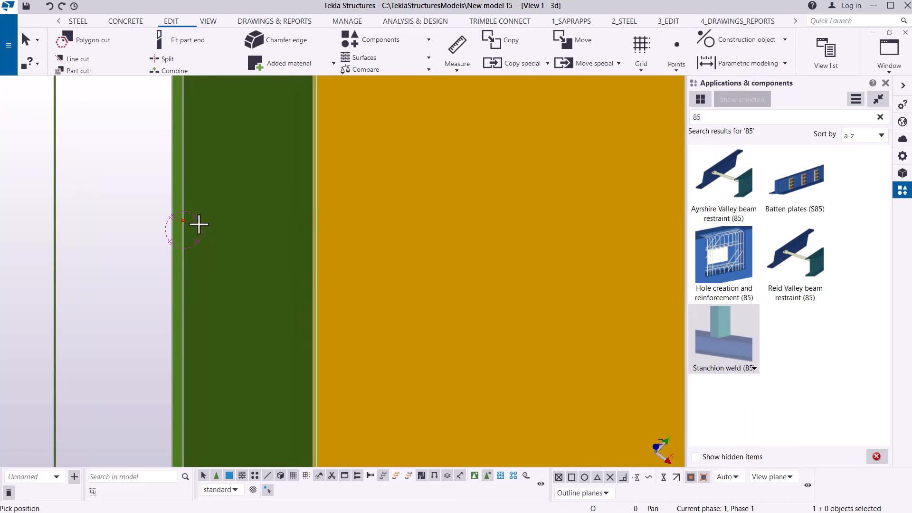
{"action": "left_click", "coordinate": [182, 220]}
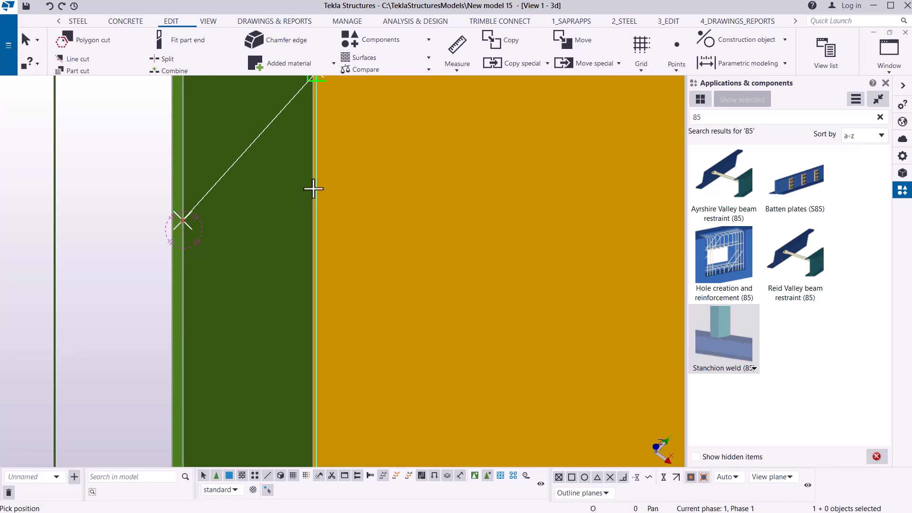
{"action": "scroll", "coordinate": [236, 288], "scroll_direction": "down", "scroll_amount": 1}
{"action": "scroll", "coordinate": [233, 282], "scroll_direction": "down", "scroll_amount": 1}
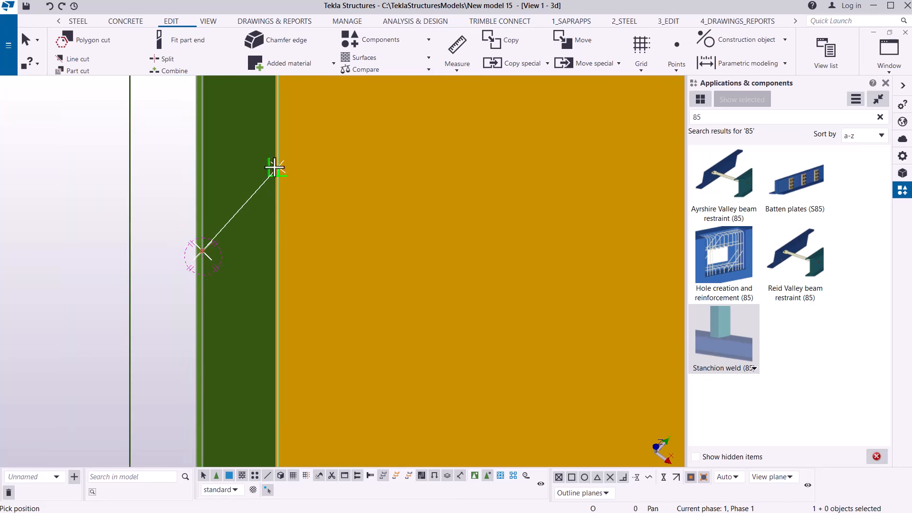
{"action": "scroll", "coordinate": [279, 165], "scroll_direction": "up", "scroll_amount": 2}
{"action": "scroll", "coordinate": [280, 165], "scroll_direction": "up", "scroll_amount": 2}
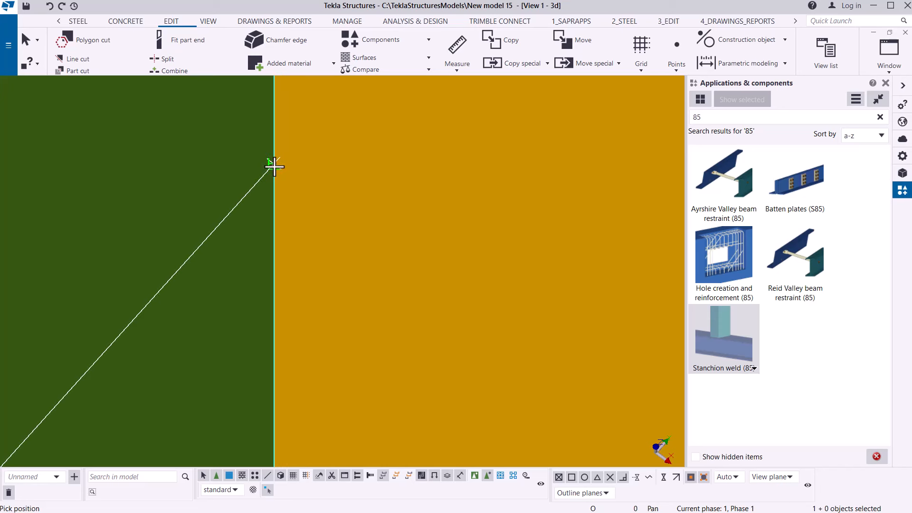
{"action": "left_click", "coordinate": [274, 164]}
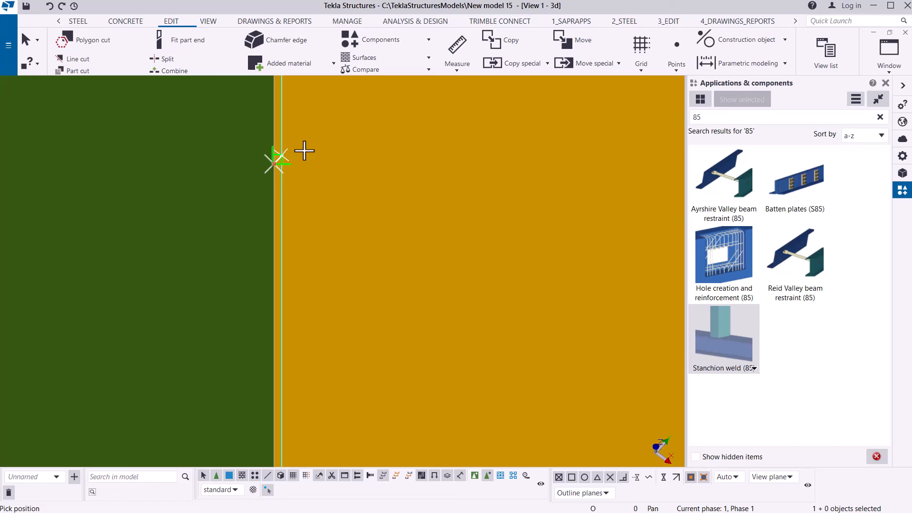
{"action": "right_click", "coordinate": [333, 163]}
{"action": "left_click", "coordinate": [340, 158]}
{"action": "scroll", "coordinate": [235, 220], "scroll_direction": "down", "scroll_amount": 5}
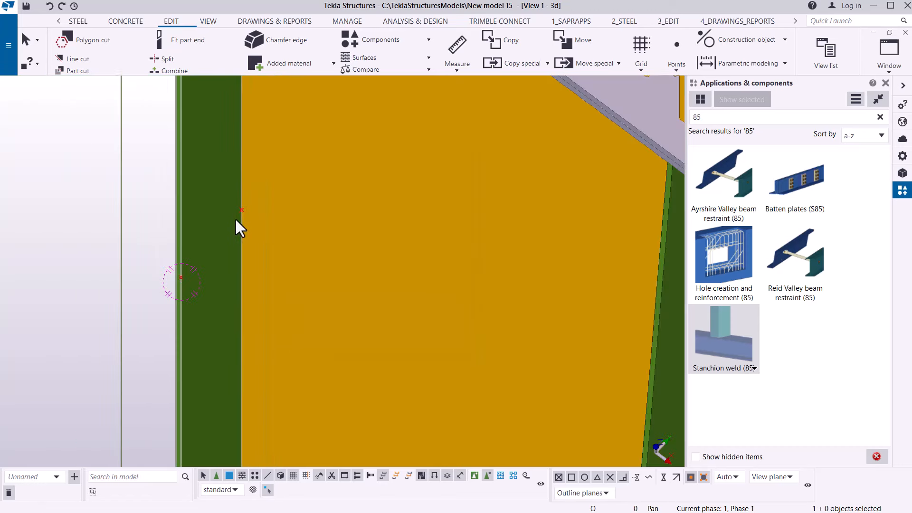
- Begin a plate across the column web with its first edge from the outer flange's near-edge point to the inner flange's near-edge point
{"action": "scroll", "coordinate": [240, 216], "scroll_direction": "down", "scroll_amount": 3}
{"action": "scroll", "coordinate": [478, 315], "scroll_direction": "down", "scroll_amount": 4}
{"action": "scroll", "coordinate": [447, 327], "scroll_direction": "up", "scroll_amount": 4}
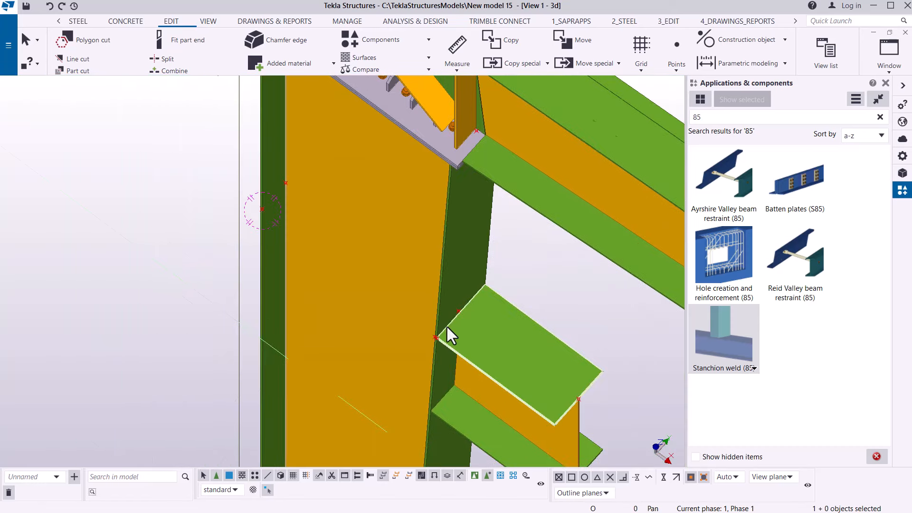
{"action": "scroll", "coordinate": [332, 276], "scroll_direction": "up", "scroll_amount": 2}
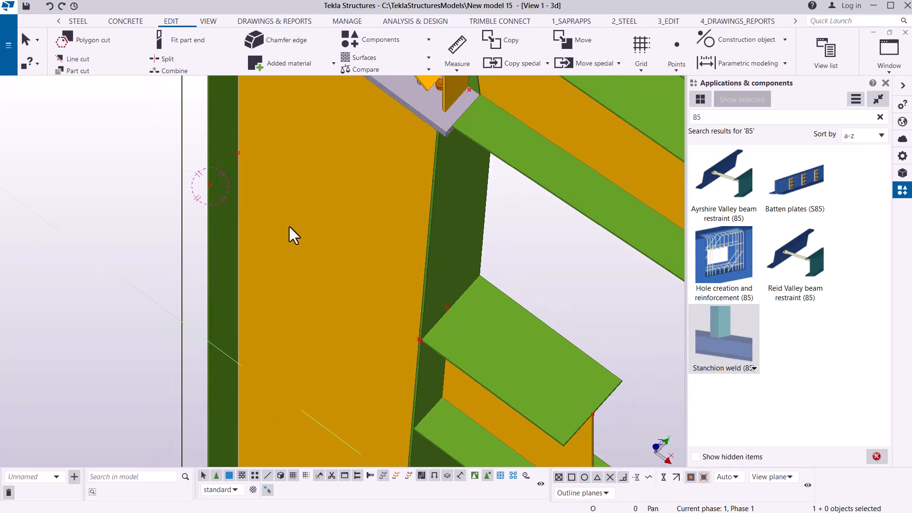
{"action": "scroll", "coordinate": [239, 166], "scroll_direction": "up", "scroll_amount": 3}
{"action": "scroll", "coordinate": [214, 186], "scroll_direction": "down", "scroll_amount": 3}
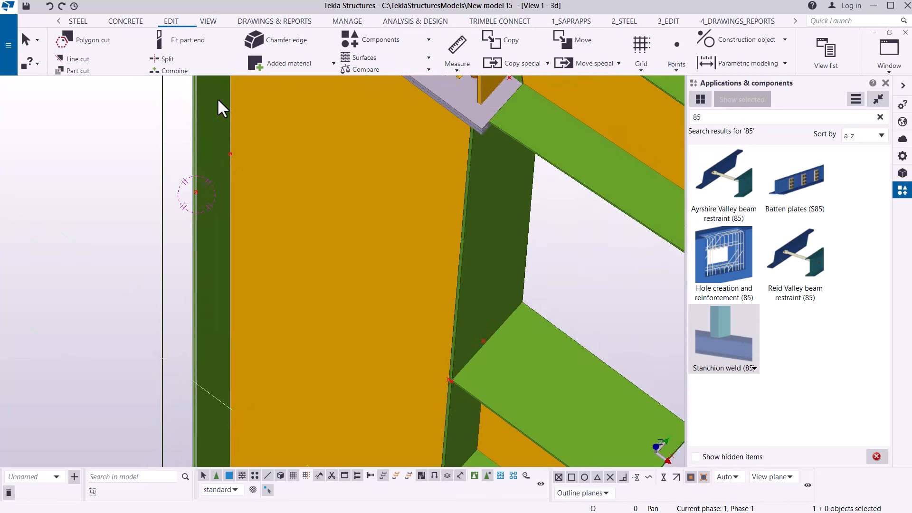
{"action": "left_click", "coordinate": [78, 22]}
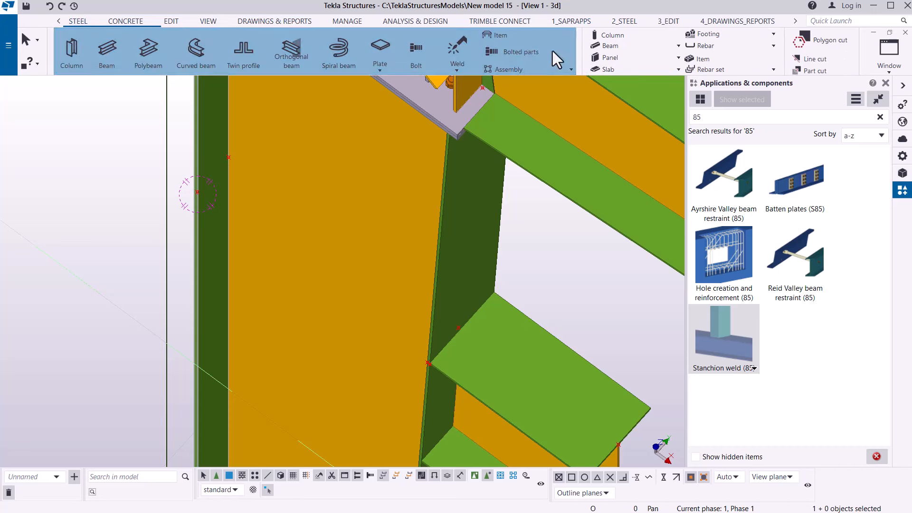
{"action": "left_click", "coordinate": [379, 70]}
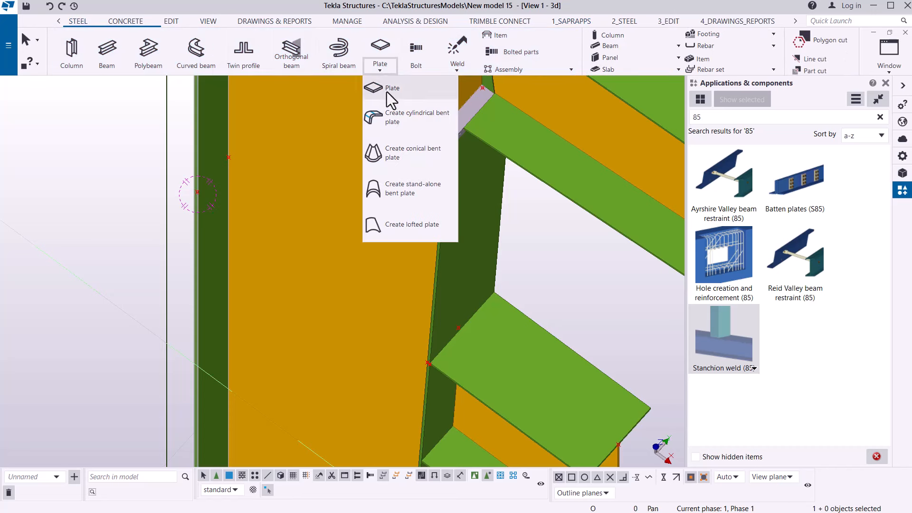
{"action": "left_click", "coordinate": [387, 89]}
{"action": "scroll", "coordinate": [201, 190], "scroll_direction": "up", "scroll_amount": 5}
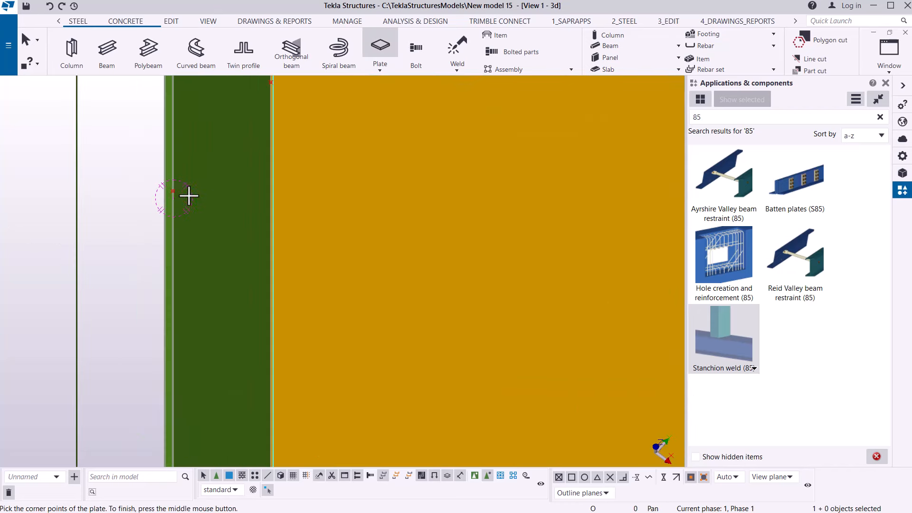
{"action": "left_click", "coordinate": [175, 193]}
{"action": "scroll", "coordinate": [257, 275], "scroll_direction": "down", "scroll_amount": 4}
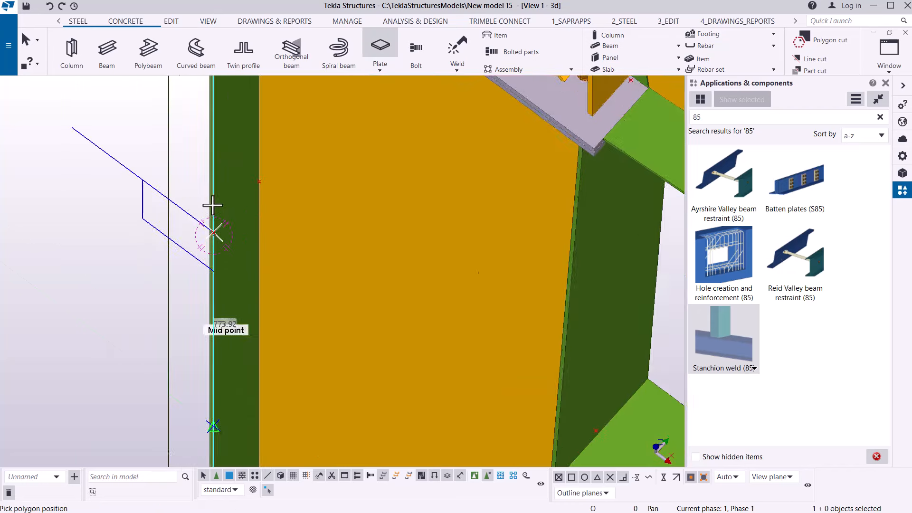
{"action": "scroll", "coordinate": [213, 204], "scroll_direction": "down", "scroll_amount": 3}
{"action": "scroll", "coordinate": [414, 361], "scroll_direction": "up", "scroll_amount": 3}
{"action": "scroll", "coordinate": [356, 330], "scroll_direction": "up", "scroll_amount": 4}
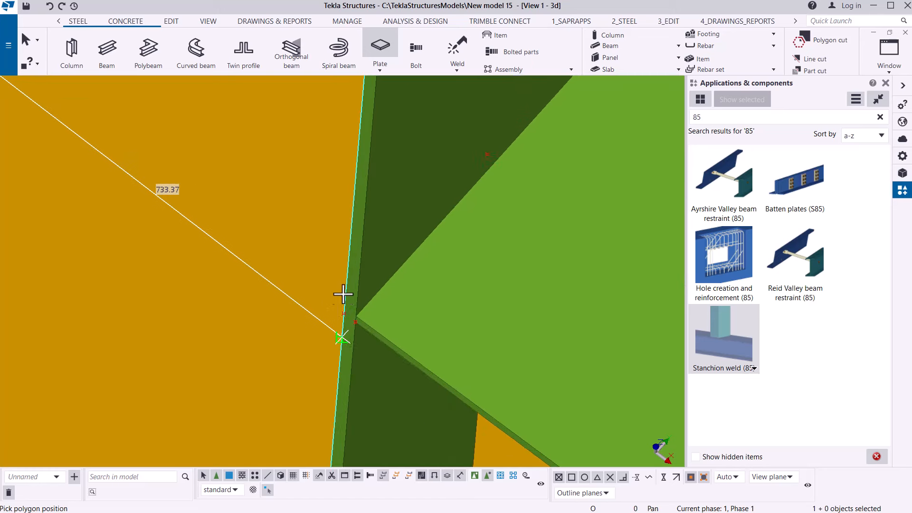
{"action": "left_click", "coordinate": [344, 315]}
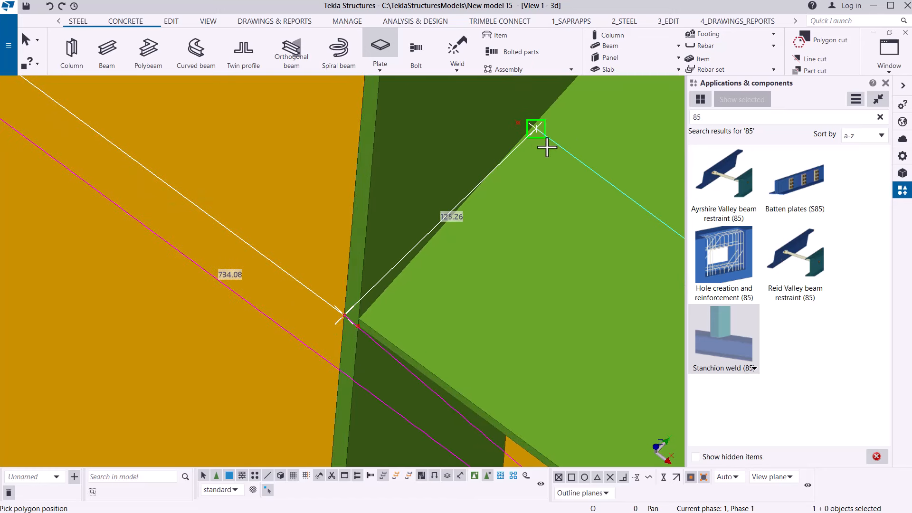
- Complete the plate outline through the rear points on the inner and outer flanges and close it at the first corner
{"action": "left_click", "coordinate": [518, 123]}
{"action": "scroll", "coordinate": [519, 126], "scroll_direction": "down", "scroll_amount": 5}
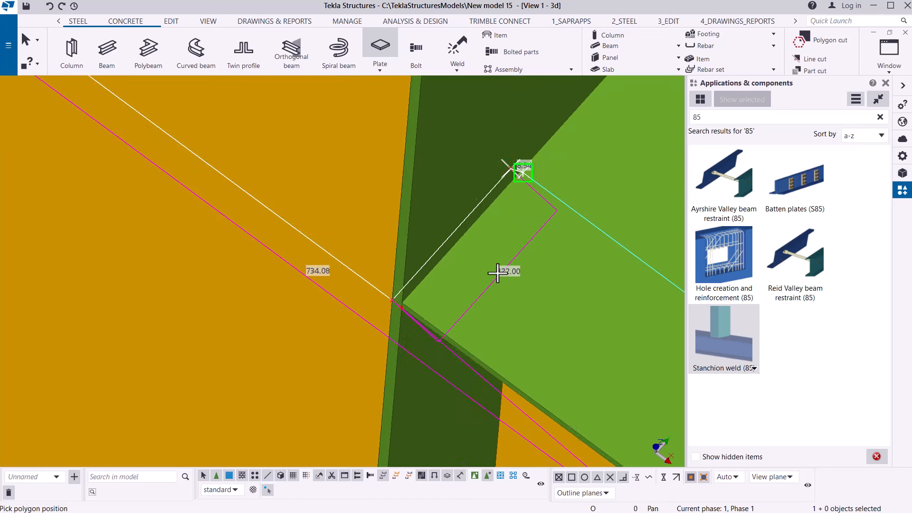
{"action": "scroll", "coordinate": [294, 123], "scroll_direction": "up", "scroll_amount": 8}
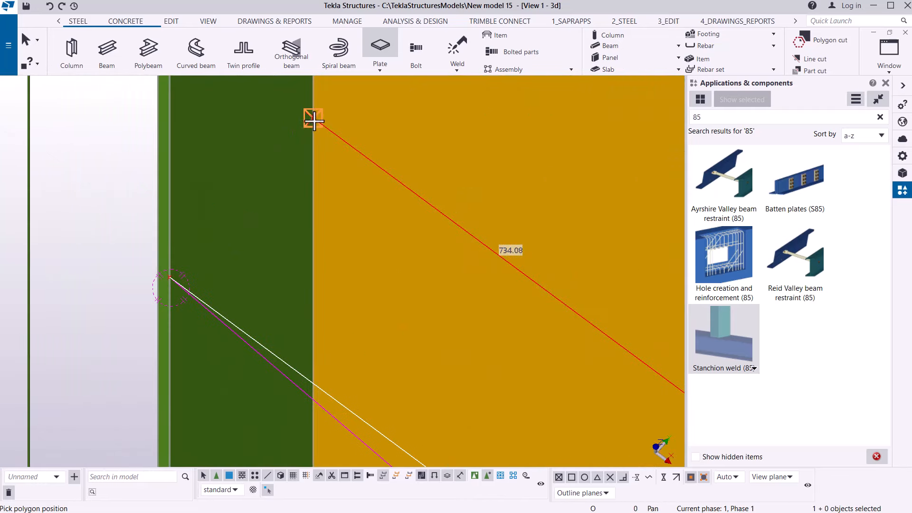
{"action": "scroll", "coordinate": [312, 116], "scroll_direction": "up", "scroll_amount": 3}
{"action": "left_click", "coordinate": [313, 117]}
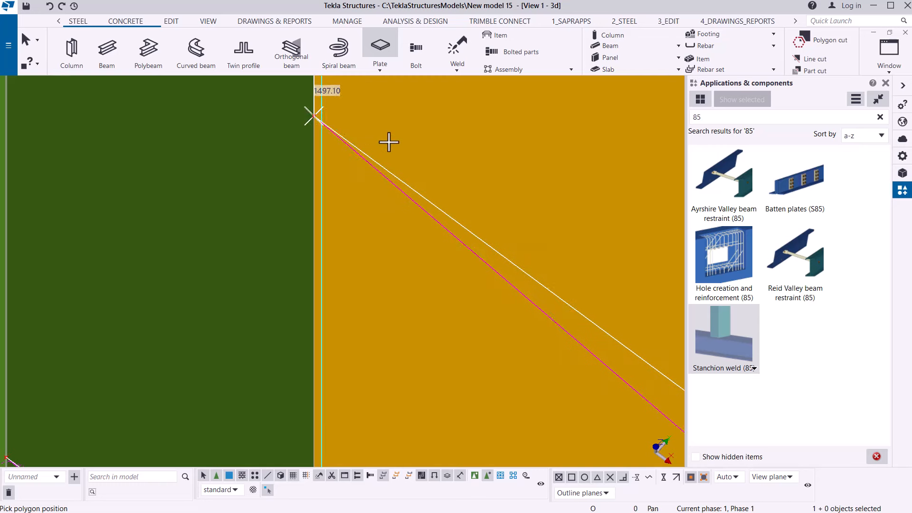
{"action": "scroll", "coordinate": [224, 285], "scroll_direction": "down", "scroll_amount": 3}
{"action": "scroll", "coordinate": [208, 285], "scroll_direction": "up", "scroll_amount": 2}
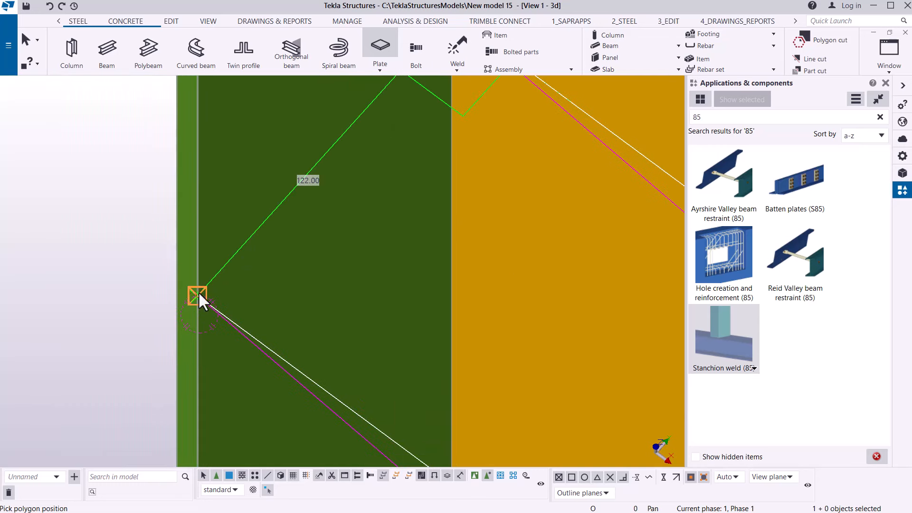
{"action": "left_click", "coordinate": [198, 298]}
{"action": "scroll", "coordinate": [252, 270], "scroll_direction": "down", "scroll_amount": 2}
{"action": "right_click", "coordinate": [159, 185]}
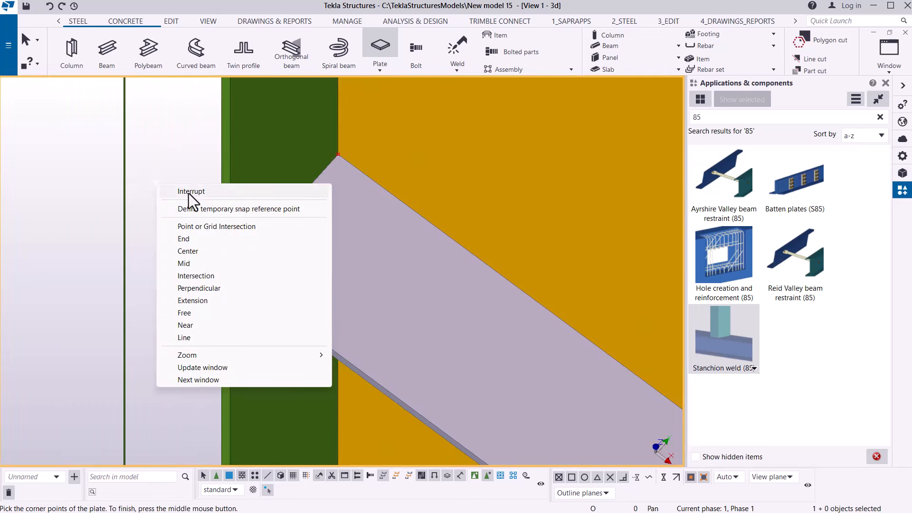
{"action": "left_click", "coordinate": [192, 191]}
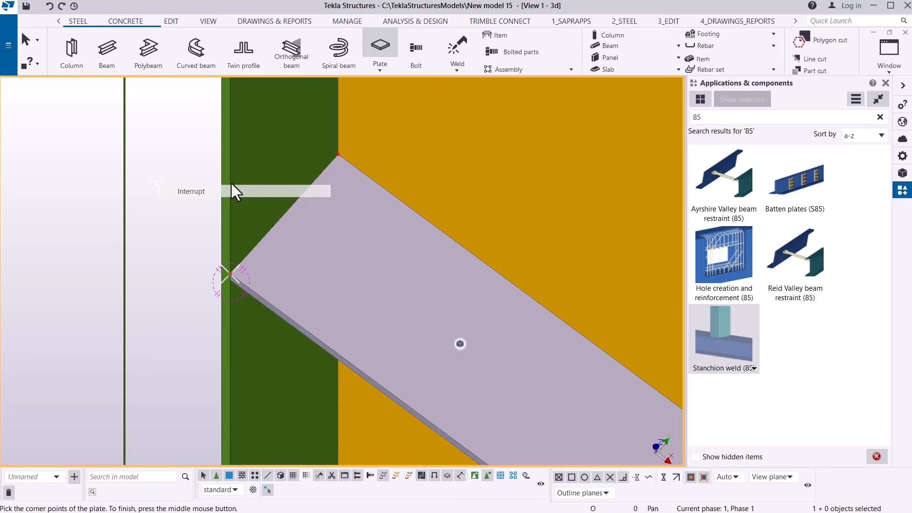
- Examine the new plate's end at the inner flange against the level of the bracket's top flange, and select the plate
{"action": "left_click", "coordinate": [229, 27]}
{"action": "left_click", "coordinate": [496, 59]}
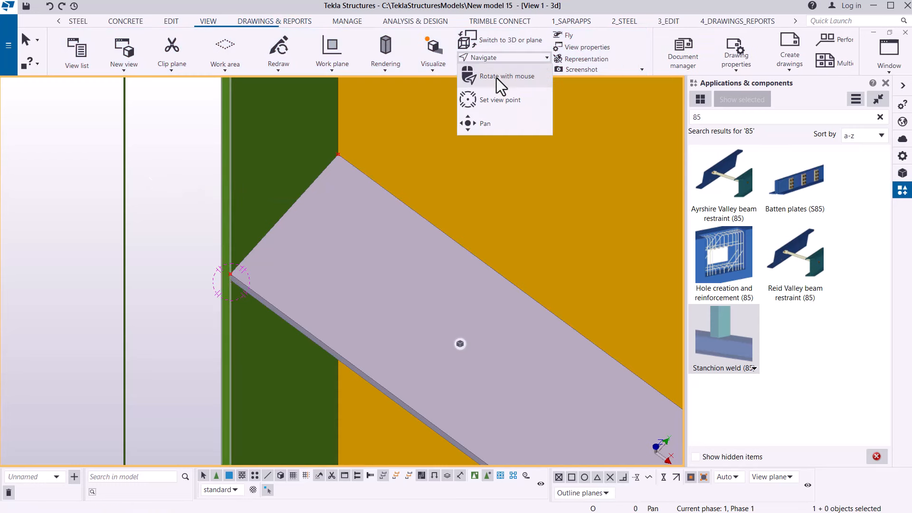
{"action": "left_click", "coordinate": [496, 76]}
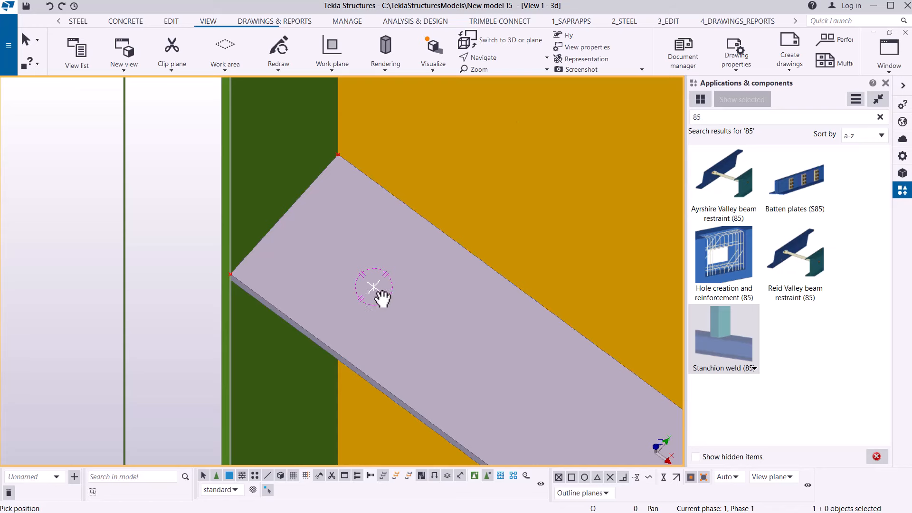
{"action": "left_click_drag", "start_coordinate": [384, 292], "coordinate": [537, 269]}
{"action": "scroll", "coordinate": [617, 248], "scroll_direction": "up", "scroll_amount": 8}
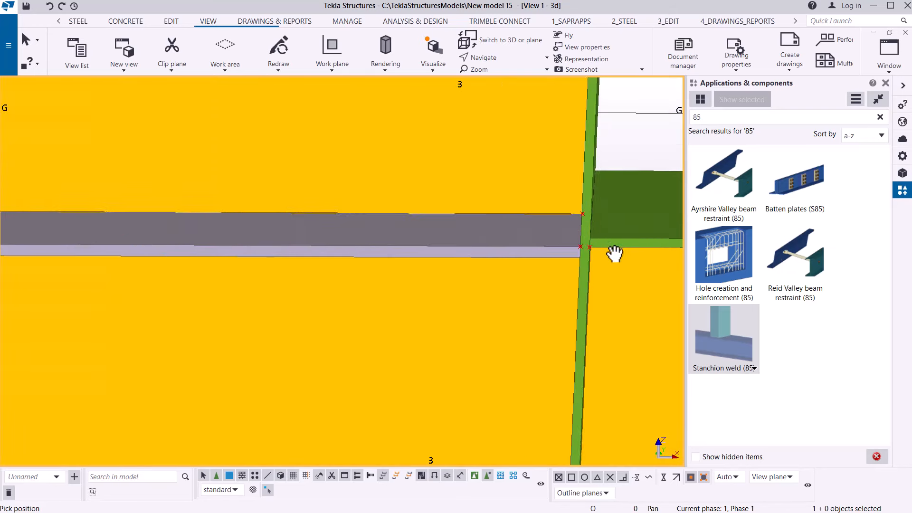
{"action": "left_click_drag", "start_coordinate": [610, 247], "coordinate": [590, 191]}
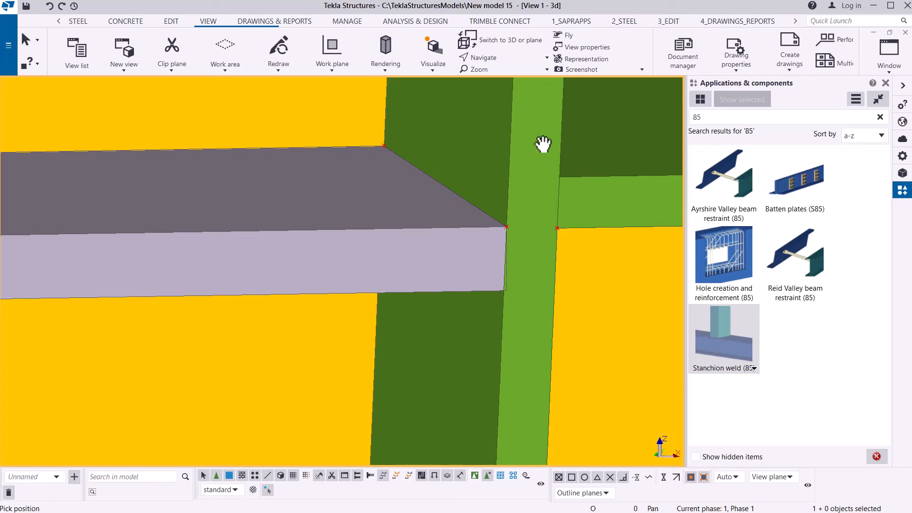
{"action": "right_click", "coordinate": [569, 149]}
{"action": "left_click", "coordinate": [568, 149]}
{"action": "left_click", "coordinate": [446, 253]}
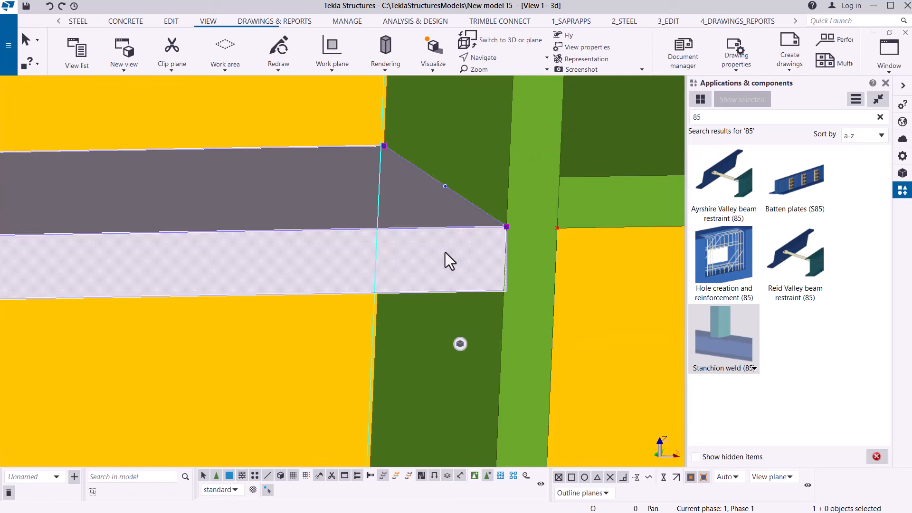
- Set the column stiffener plate's depth position to Front and apply the change
{"action": "double_click", "coordinate": [355, 264]}
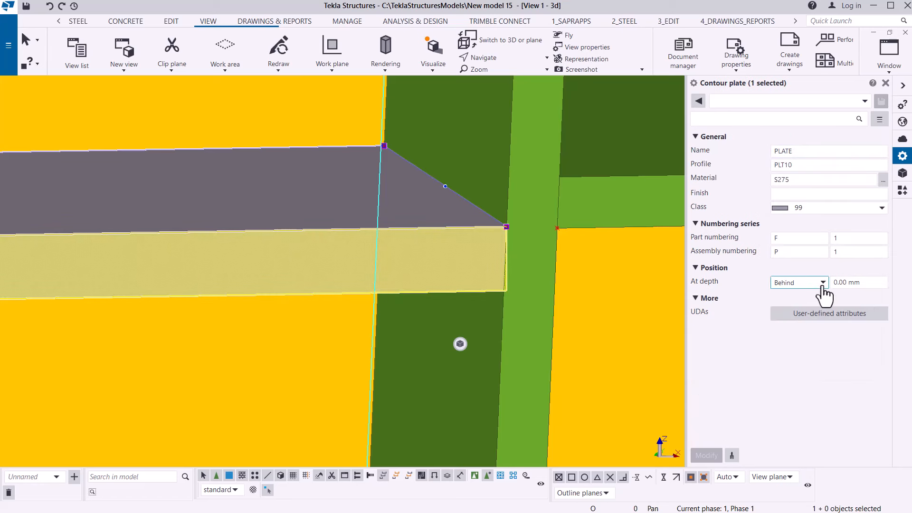
{"action": "left_click", "coordinate": [822, 283]}
{"action": "left_click", "coordinate": [795, 306]}
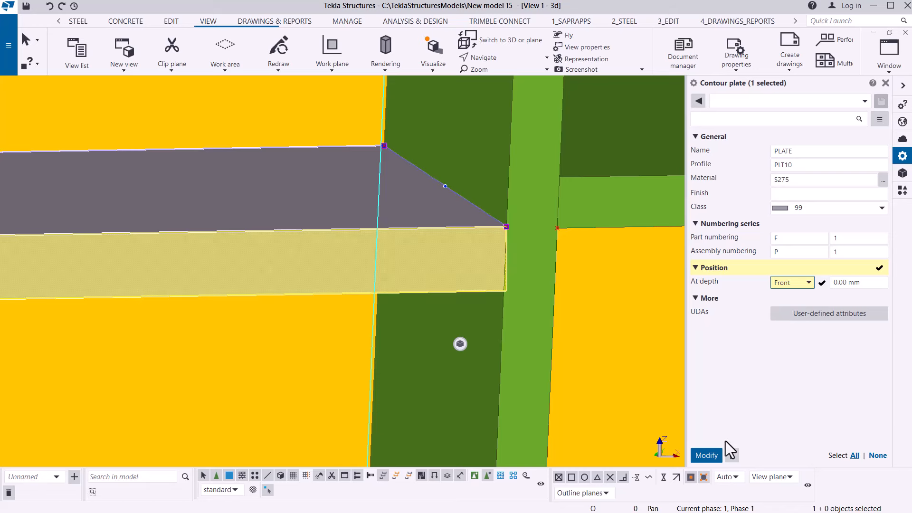
{"action": "left_click", "coordinate": [716, 456]}
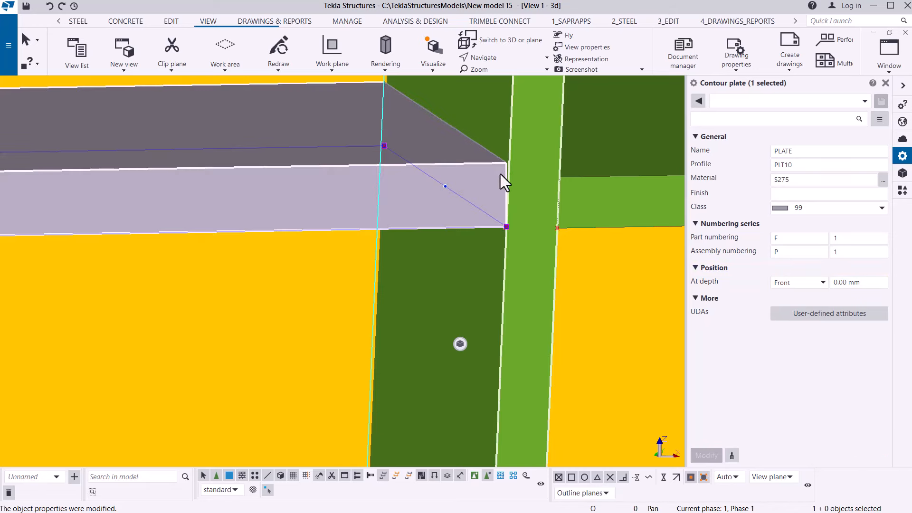
- Examine the stiffener plate's level against the bracket's top flange, up close and from a rotated view
{"action": "scroll", "coordinate": [500, 172], "scroll_direction": "up", "scroll_amount": 3}
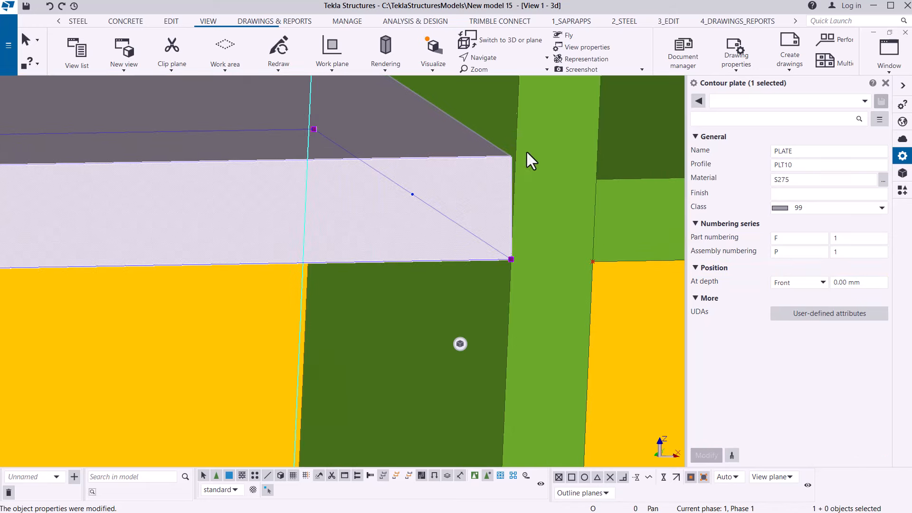
{"action": "scroll", "coordinate": [526, 150], "scroll_direction": "up", "scroll_amount": 1}
{"action": "scroll", "coordinate": [535, 212], "scroll_direction": "down", "scroll_amount": 4}
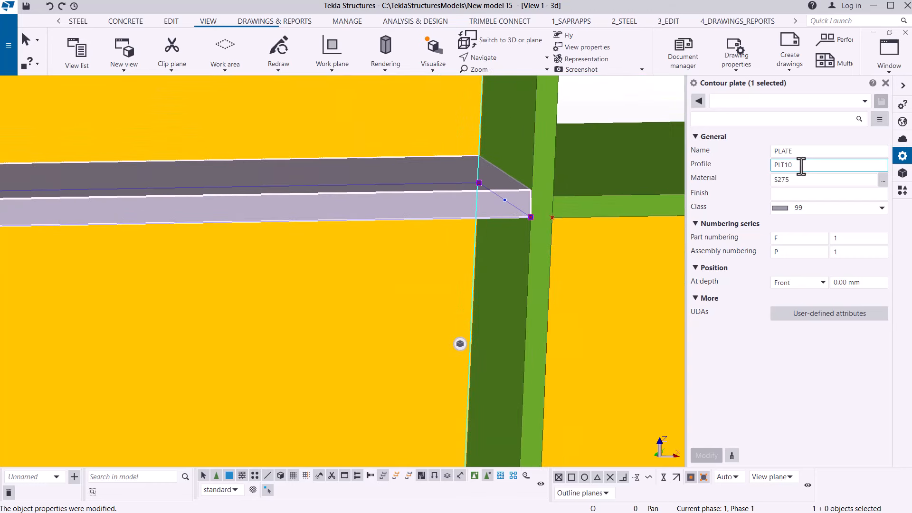
{"action": "scroll", "coordinate": [361, 223], "scroll_direction": "down", "scroll_amount": 5}
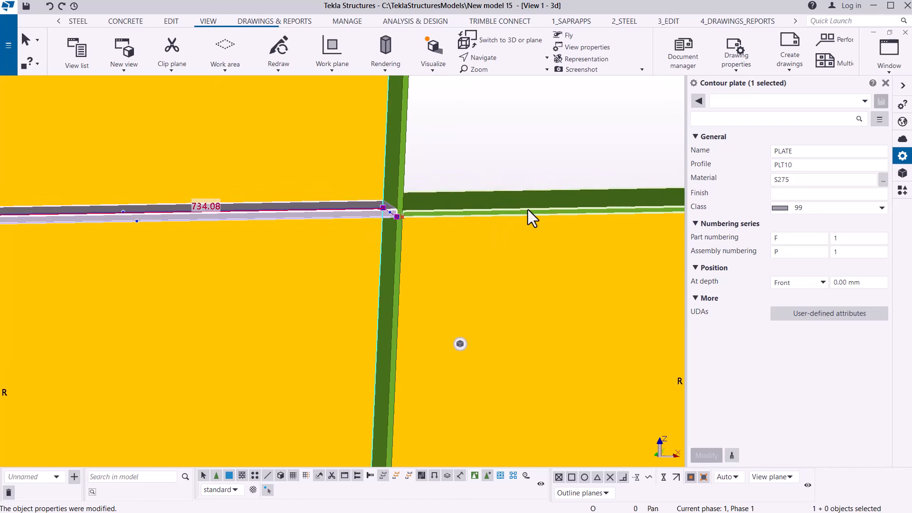
{"action": "scroll", "coordinate": [442, 216], "scroll_direction": "down", "scroll_amount": 3}
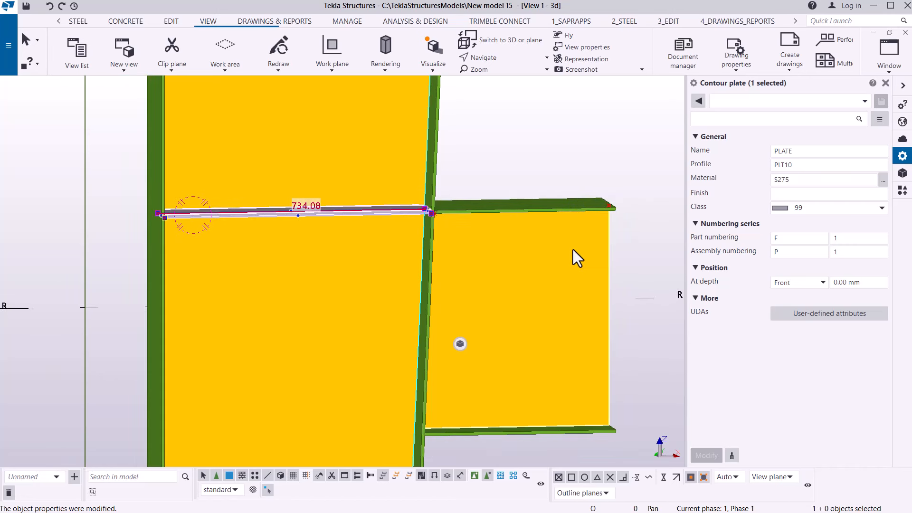
{"action": "scroll", "coordinate": [240, 223], "scroll_direction": "up", "scroll_amount": 1}
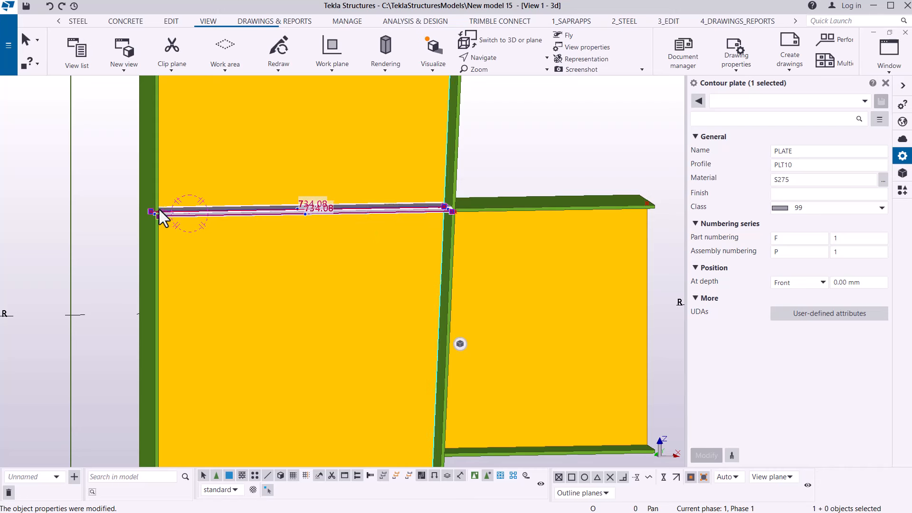
{"action": "scroll", "coordinate": [228, 219], "scroll_direction": "up", "scroll_amount": 2}
{"action": "left_click", "coordinate": [497, 61]}
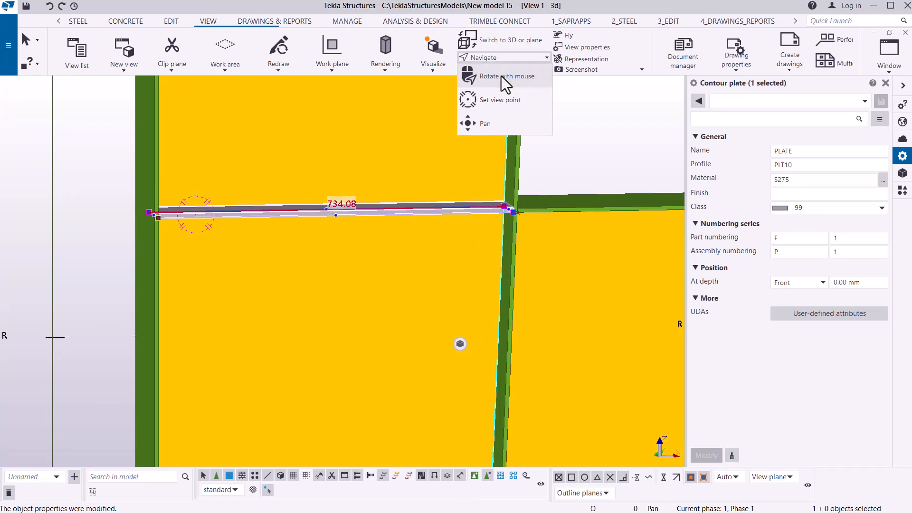
{"action": "left_click", "coordinate": [501, 77]}
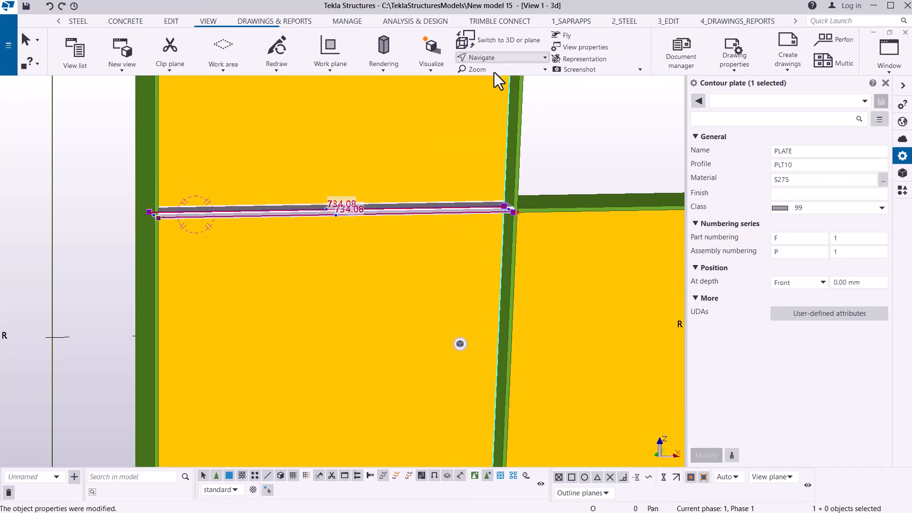
{"action": "left_click", "coordinate": [494, 59]}
{"action": "left_click", "coordinate": [492, 117]}
{"action": "middle_click_drag", "start_coordinate": [474, 214], "coordinate": [410, 152], "text": "ctrl"}
{"action": "right_click", "coordinate": [411, 152]}
{"action": "left_click", "coordinate": [444, 159]}
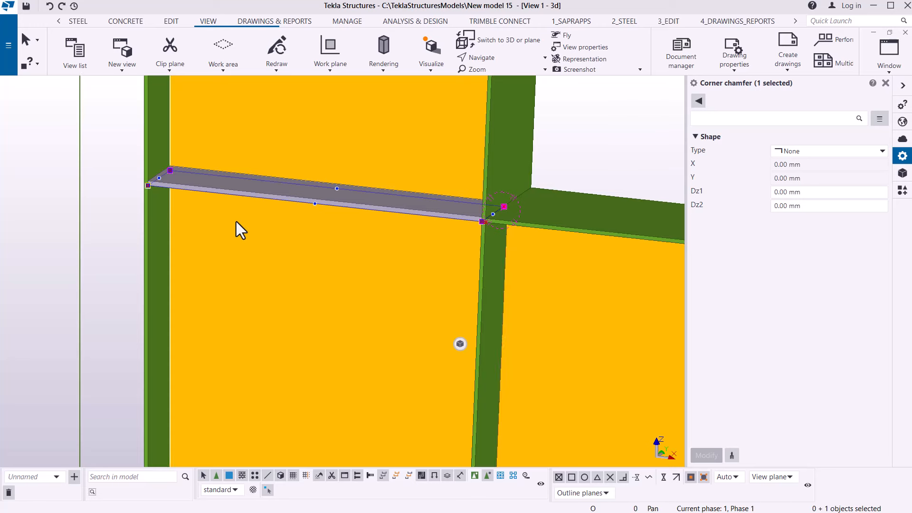
- Begin a plate at the bracket's free end, running along the top flange's underside from its near corner to the web's near face
{"action": "scroll", "coordinate": [236, 214], "scroll_direction": "down", "scroll_amount": 5}
{"action": "scroll", "coordinate": [408, 272], "scroll_direction": "up", "scroll_amount": 3}
{"action": "scroll", "coordinate": [431, 166], "scroll_direction": "up", "scroll_amount": 5}
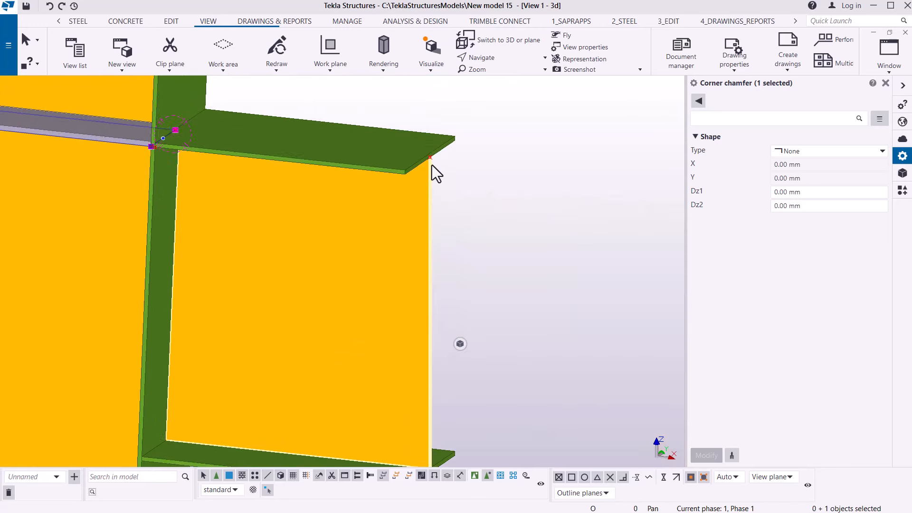
{"action": "left_click", "coordinate": [497, 56]}
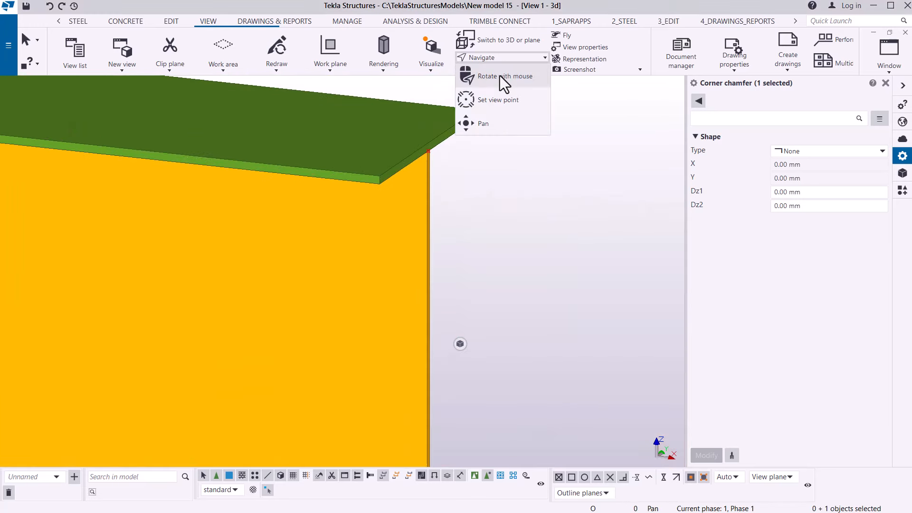
{"action": "left_click", "coordinate": [499, 76]}
{"action": "left_click_drag", "start_coordinate": [428, 160], "coordinate": [410, 181]}
{"action": "right_click", "coordinate": [503, 145]}
{"action": "left_click", "coordinate": [514, 150]}
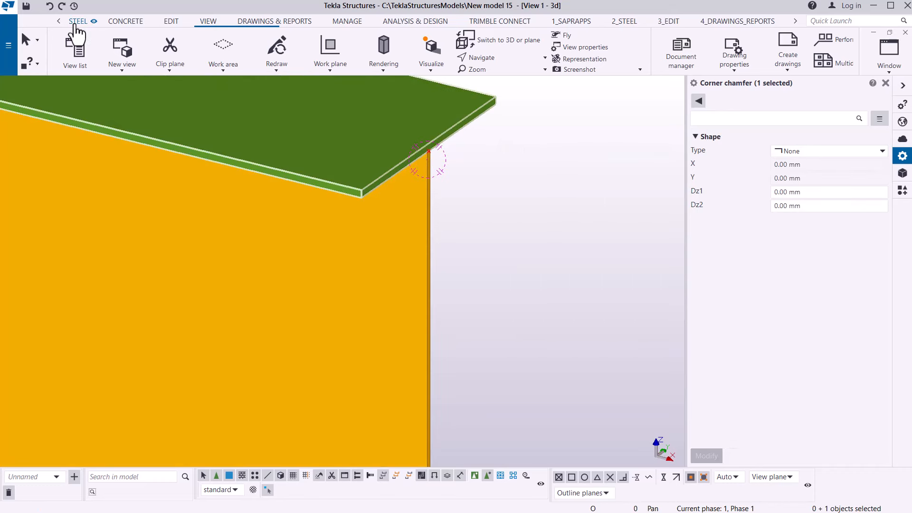
{"action": "left_click", "coordinate": [126, 21]}
{"action": "left_click", "coordinate": [380, 69]}
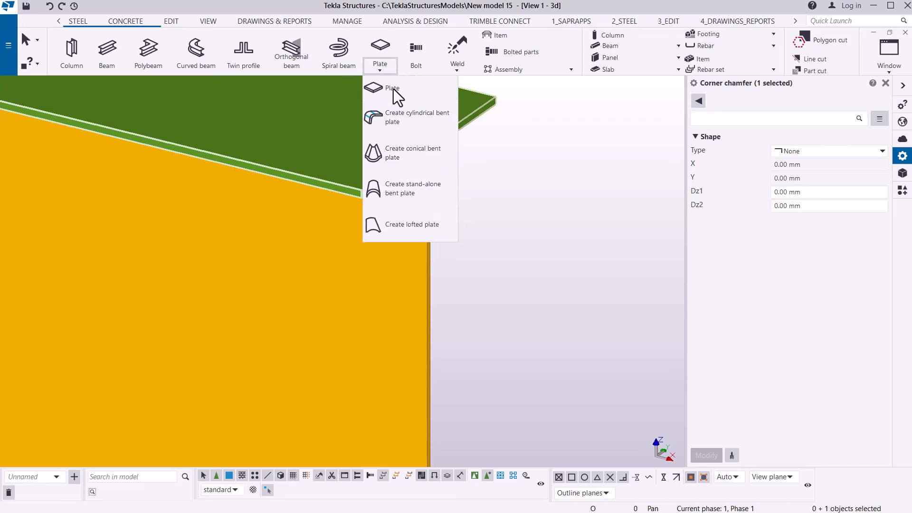
{"action": "left_click", "coordinate": [396, 95]}
{"action": "scroll", "coordinate": [402, 212], "scroll_direction": "up", "scroll_amount": 6}
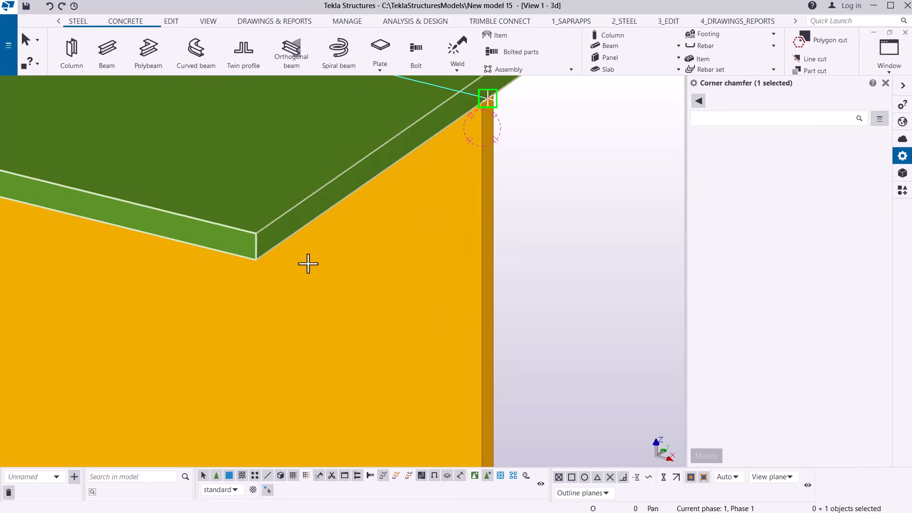
{"action": "left_click", "coordinate": [242, 261]}
{"action": "scroll", "coordinate": [417, 147], "scroll_direction": "down", "scroll_amount": 3}
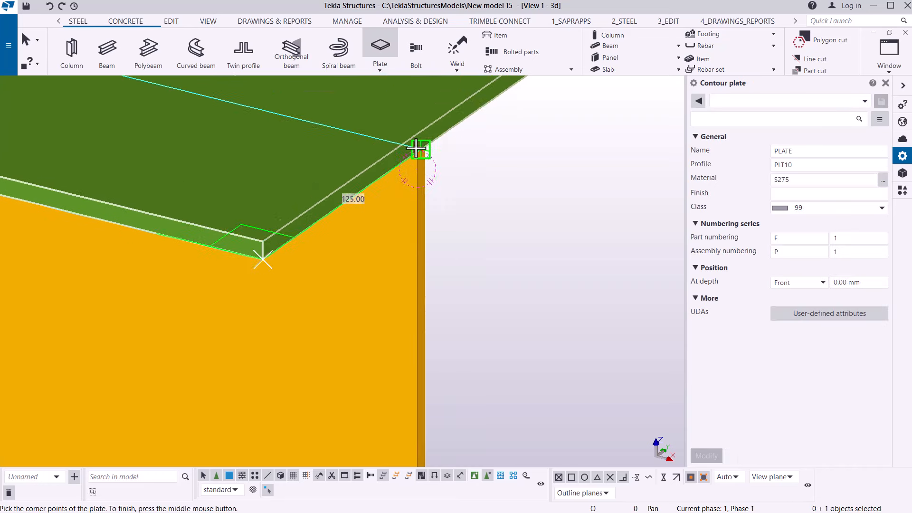
{"action": "scroll", "coordinate": [407, 173], "scroll_direction": "up", "scroll_amount": 5}
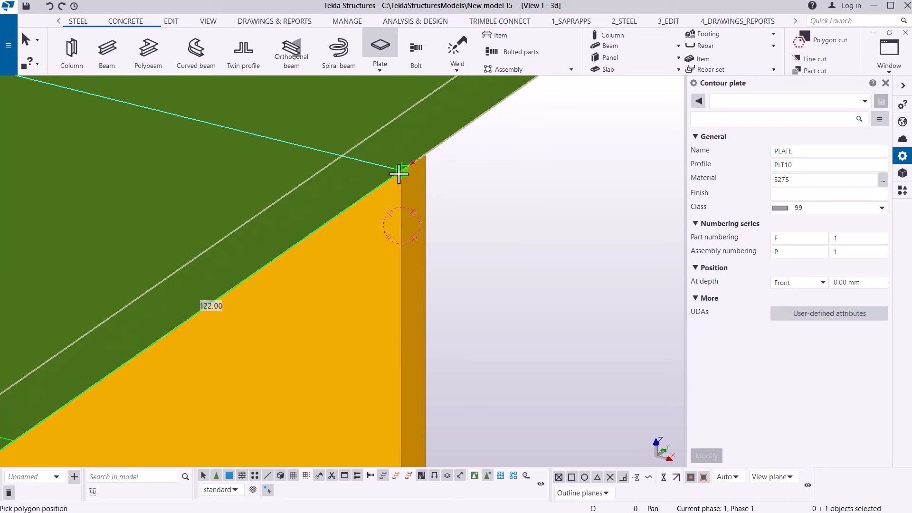
{"action": "left_click", "coordinate": [400, 171]}
- Complete the end plate outline through the bottom flange's web junction and near corner, close it at the first corner, and end plate creation
{"action": "scroll", "coordinate": [382, 121], "scroll_direction": "down", "scroll_amount": 3}
{"action": "scroll", "coordinate": [385, 119], "scroll_direction": "down", "scroll_amount": 4}
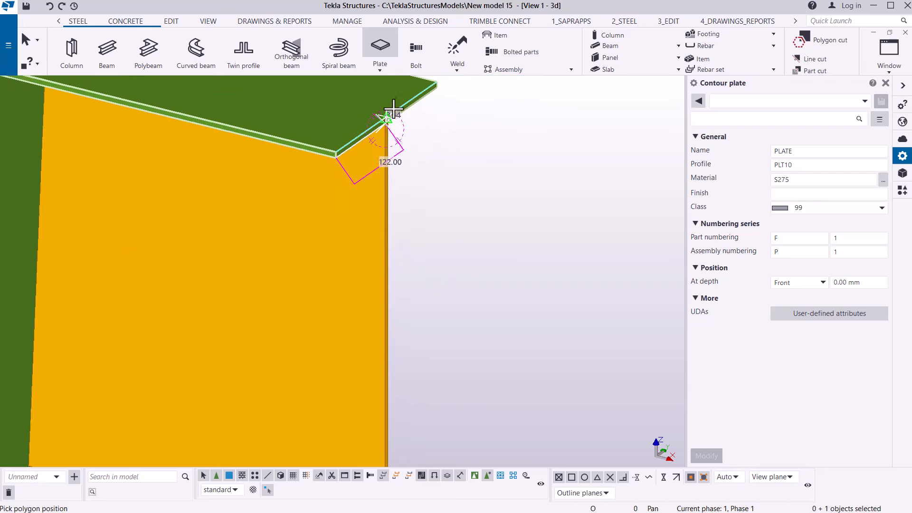
{"action": "scroll", "coordinate": [387, 339], "scroll_direction": "up", "scroll_amount": 1}
{"action": "scroll", "coordinate": [387, 339], "scroll_direction": "up", "scroll_amount": 6}
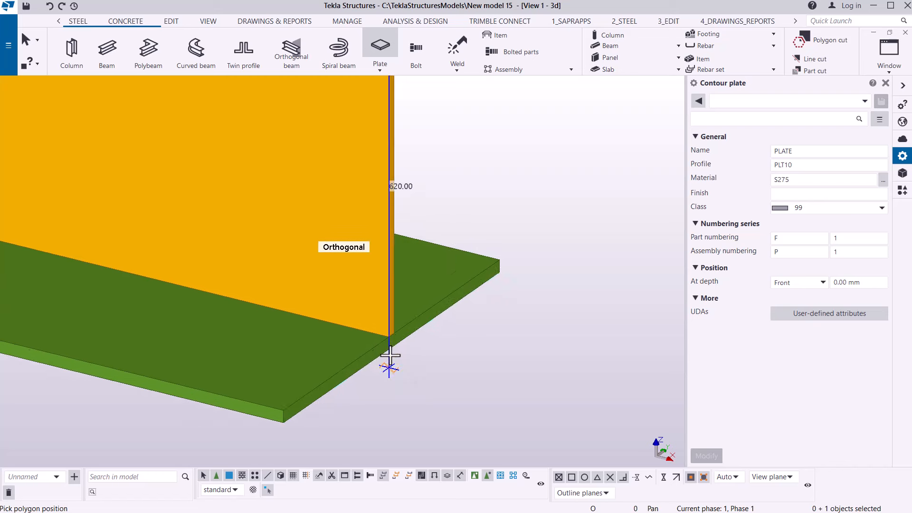
{"action": "left_click", "coordinate": [386, 328]}
{"action": "scroll", "coordinate": [386, 329], "scroll_direction": "down", "scroll_amount": 3}
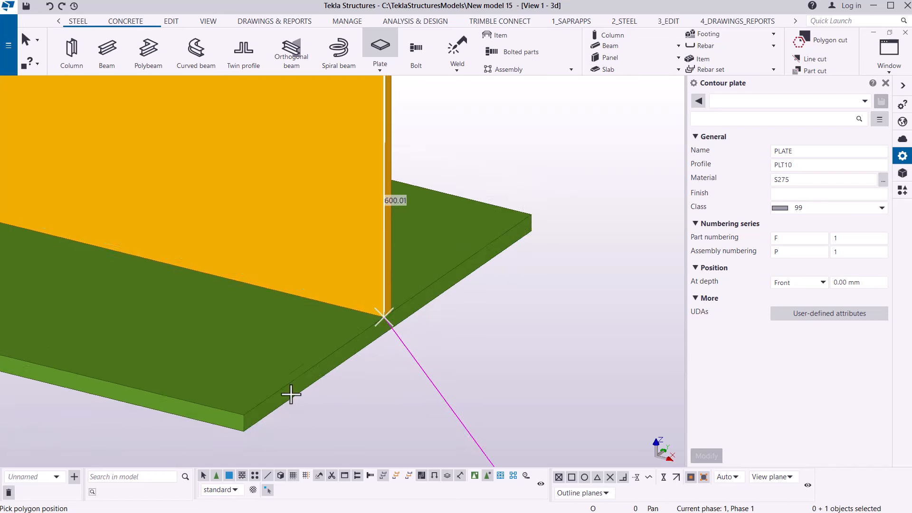
{"action": "scroll", "coordinate": [325, 407], "scroll_direction": "down", "scroll_amount": 5}
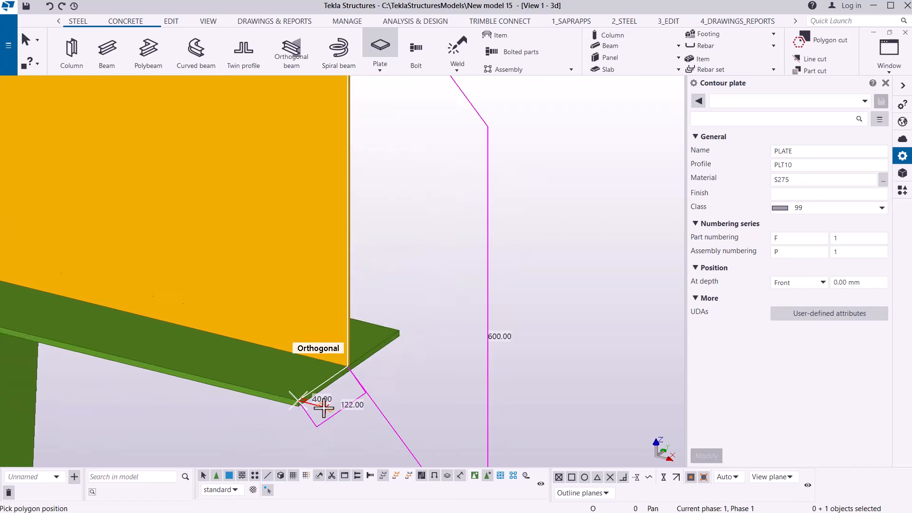
{"action": "scroll", "coordinate": [335, 290], "scroll_direction": "down", "scroll_amount": 2}
{"action": "scroll", "coordinate": [319, 224], "scroll_direction": "up", "scroll_amount": 4}
{"action": "scroll", "coordinate": [306, 226], "scroll_direction": "up", "scroll_amount": 3}
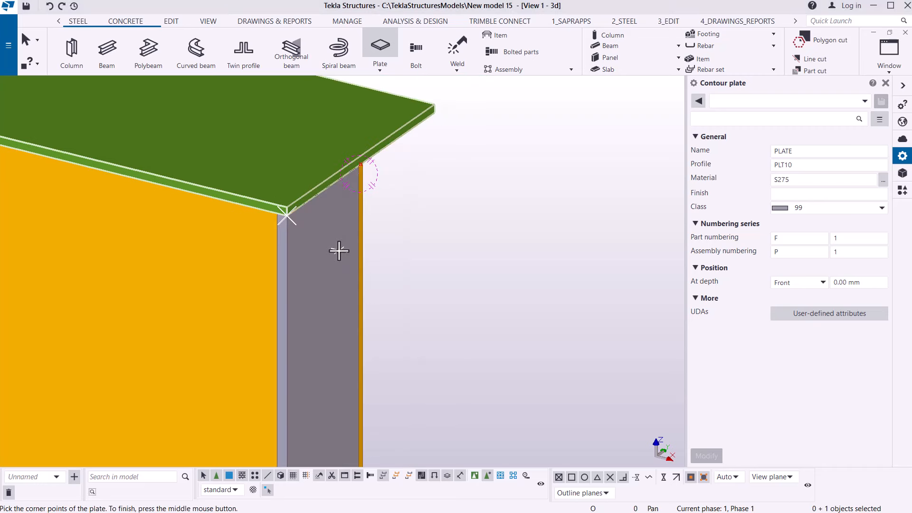
{"action": "scroll", "coordinate": [371, 161], "scroll_direction": "up", "scroll_amount": 5}
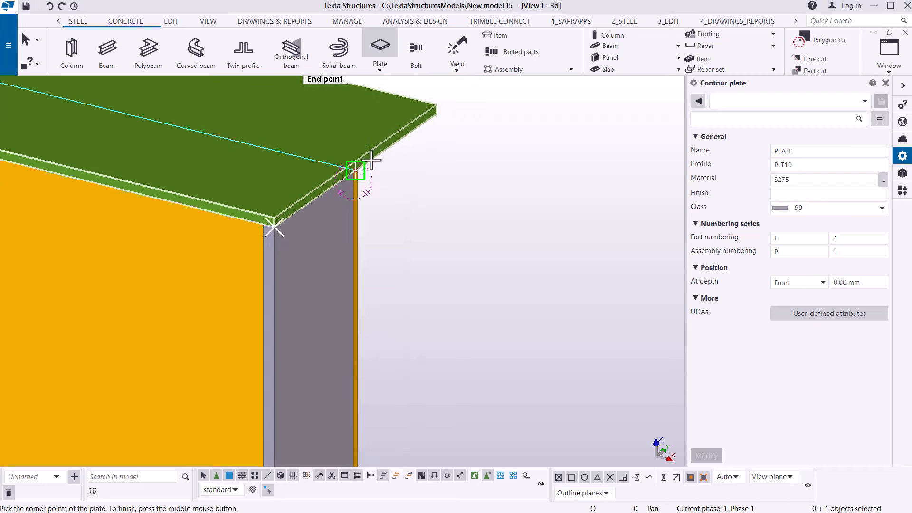
{"action": "scroll", "coordinate": [357, 176], "scroll_direction": "up", "scroll_amount": 3}
{"action": "right_click", "coordinate": [430, 181]}
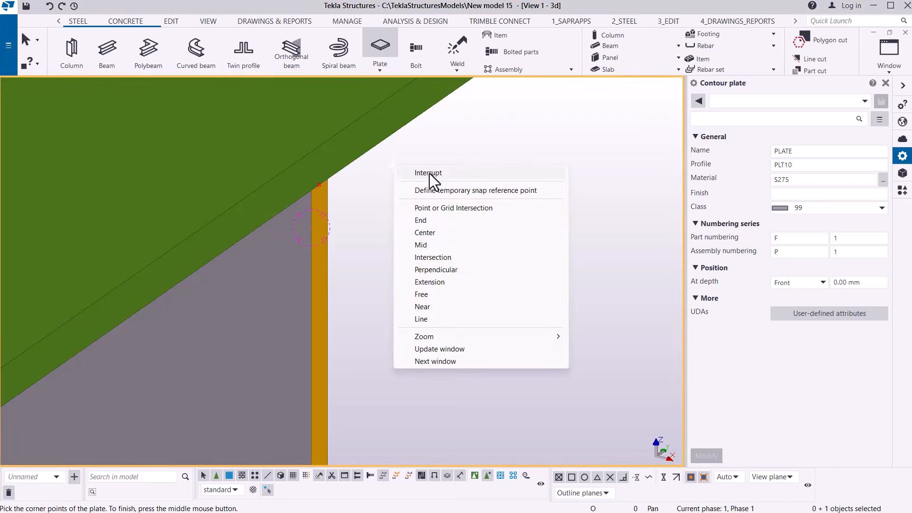
{"action": "left_click", "coordinate": [430, 174]}
- Copy the end plate from the top flange's near corner to the far face of the bracket's web
{"action": "scroll", "coordinate": [459, 152], "scroll_direction": "down", "scroll_amount": 2}
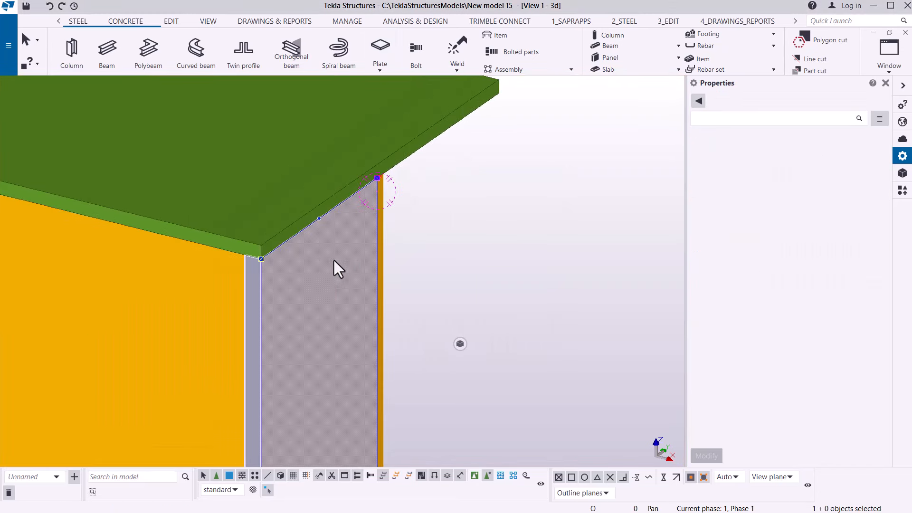
{"action": "left_click", "coordinate": [335, 261]}
{"action": "right_click", "coordinate": [532, 139]}
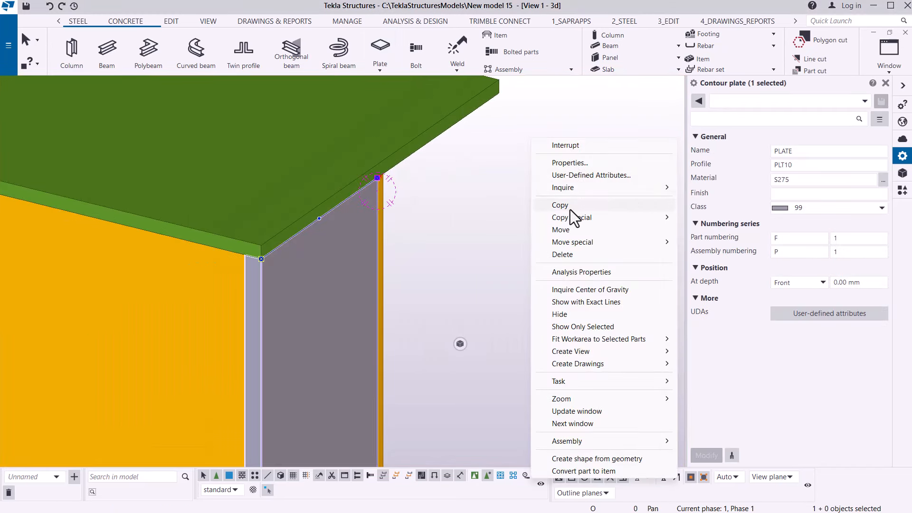
{"action": "left_click", "coordinate": [570, 210]}
{"action": "scroll", "coordinate": [285, 261], "scroll_direction": "up", "scroll_amount": 5}
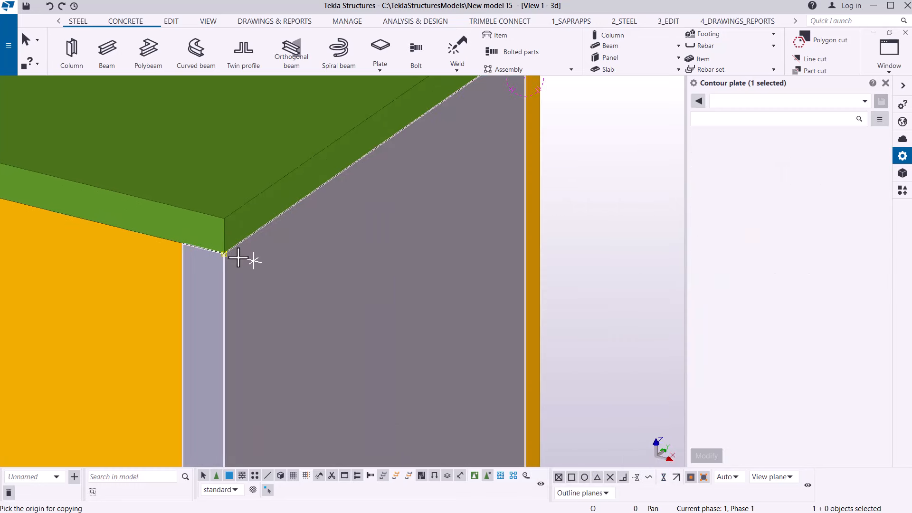
{"action": "left_click", "coordinate": [225, 255]}
{"action": "scroll", "coordinate": [259, 281], "scroll_direction": "down", "scroll_amount": 5}
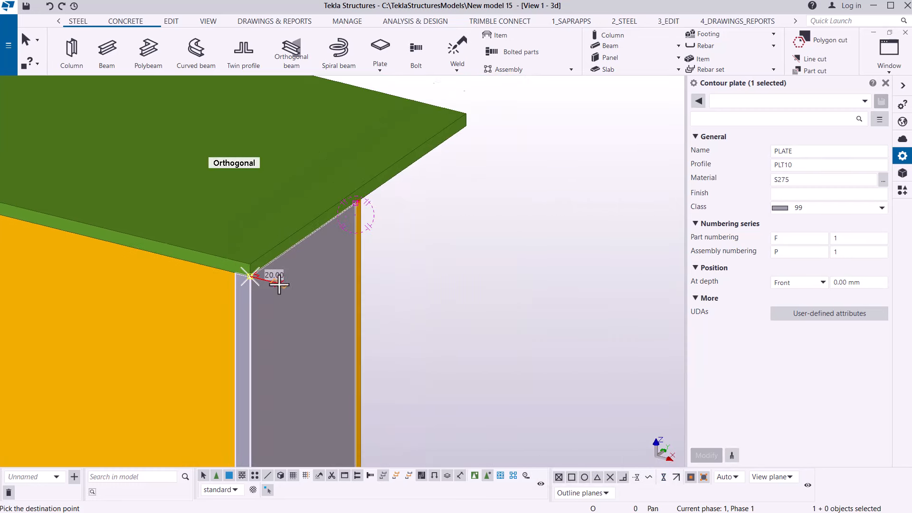
{"action": "scroll", "coordinate": [351, 218], "scroll_direction": "up", "scroll_amount": 3}
{"action": "scroll", "coordinate": [347, 203], "scroll_direction": "up", "scroll_amount": 2}
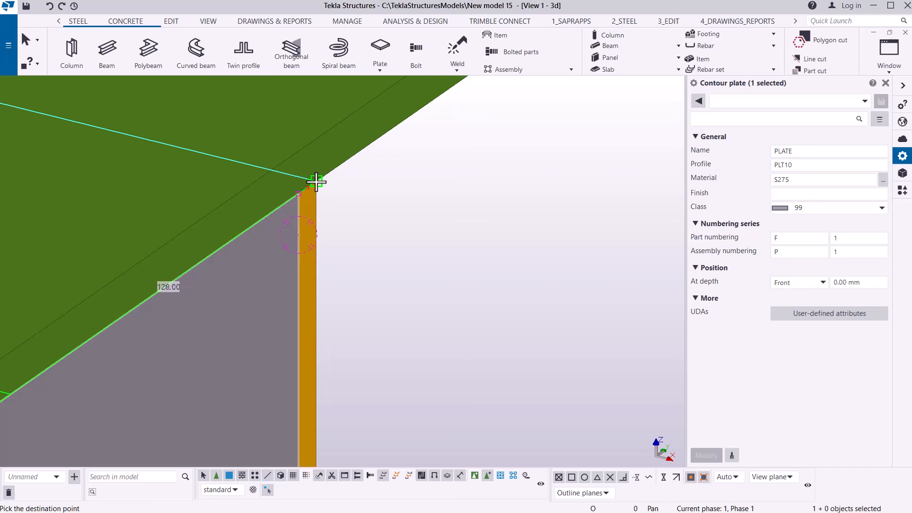
{"action": "scroll", "coordinate": [315, 180], "scroll_direction": "up", "scroll_amount": 3}
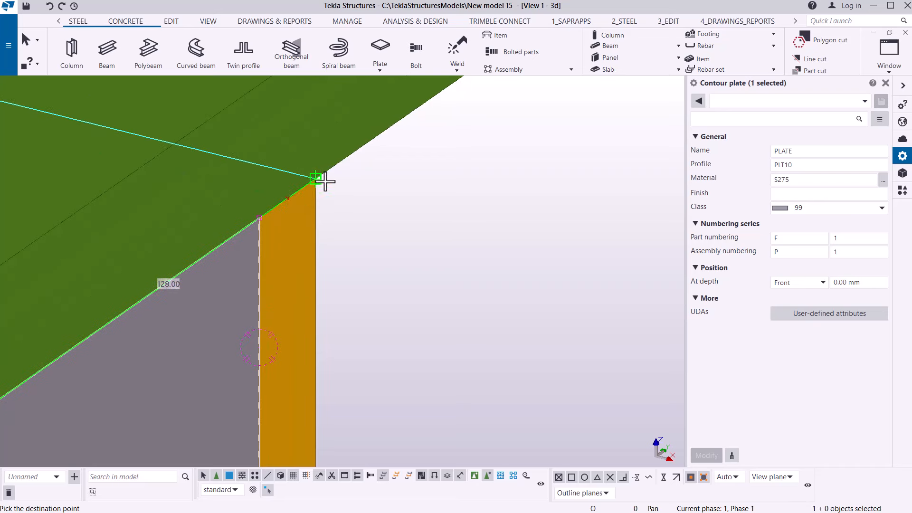
{"action": "right_click", "coordinate": [354, 171]}
{"action": "left_click", "coordinate": [380, 180]}
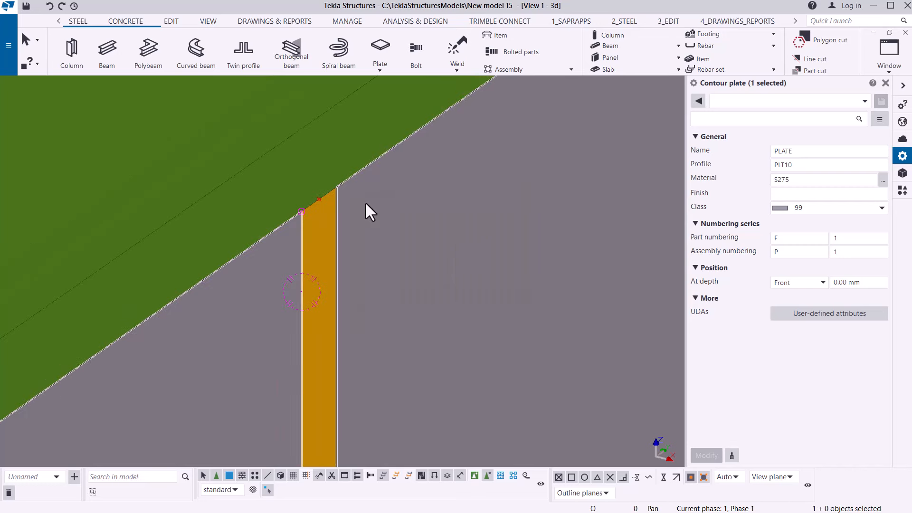
- Move both plates at the bracket's free end linearly by dX -100, dY 0 and dZ 0, and close the move
{"action": "scroll", "coordinate": [361, 181], "scroll_direction": "down", "scroll_amount": 8}
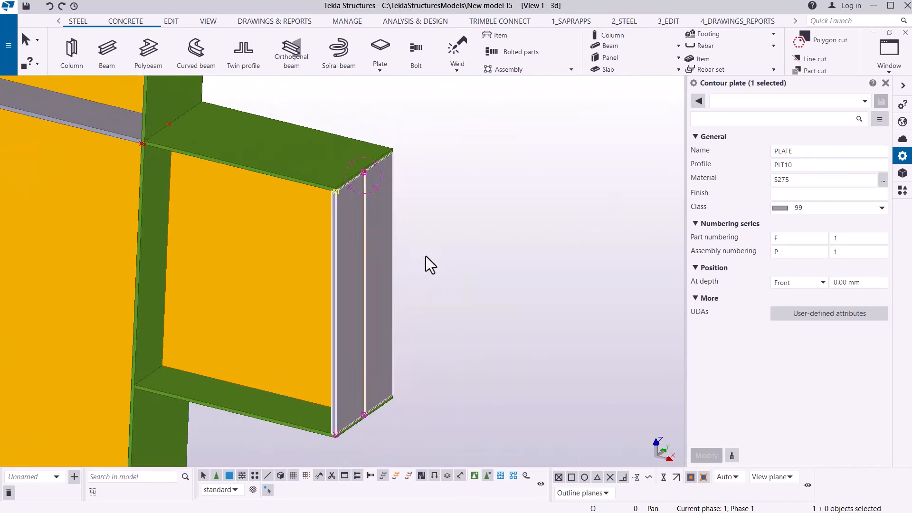
{"action": "scroll", "coordinate": [380, 281], "scroll_direction": "up", "scroll_amount": 2}
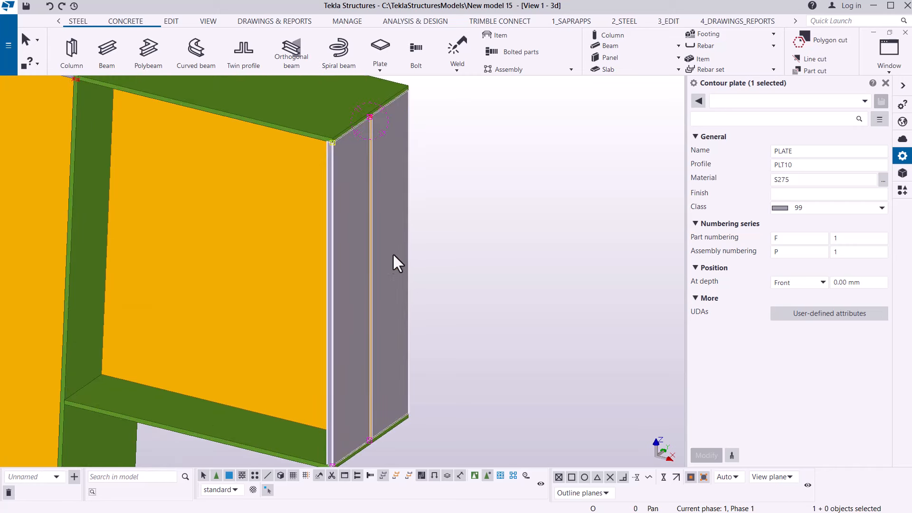
{"action": "left_click", "coordinate": [393, 254]}
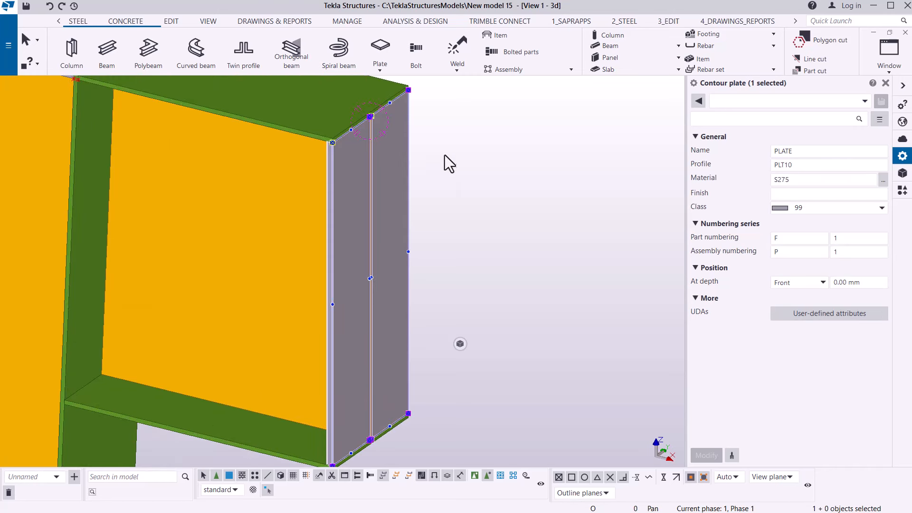
{"action": "right_click", "coordinate": [455, 142]}
{"action": "mouse_move", "coordinate": [537, 204]}
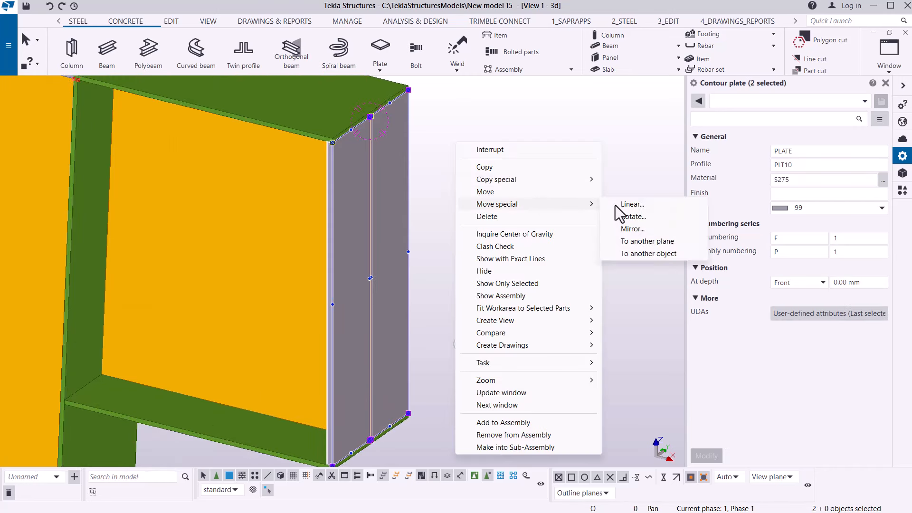
{"action": "left_click", "coordinate": [615, 205]}
{"action": "scroll", "coordinate": [406, 200], "scroll_direction": "down", "scroll_amount": 1}
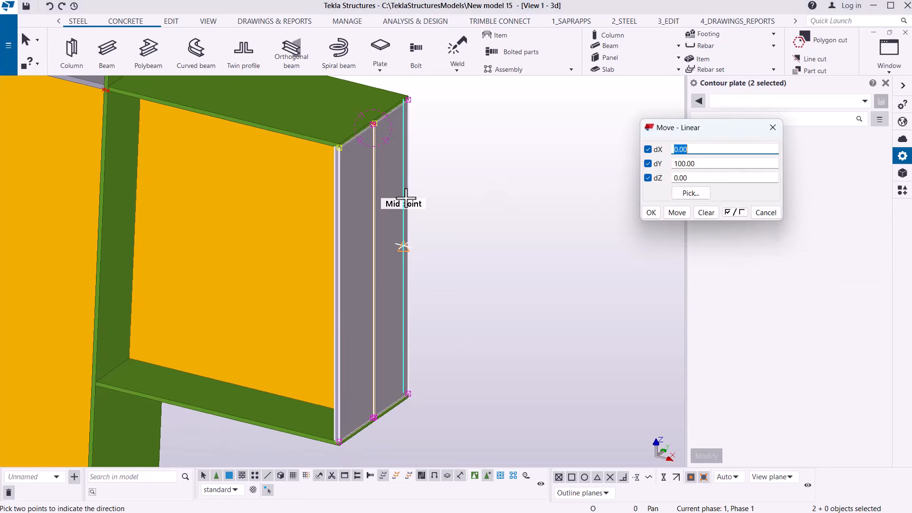
{"action": "scroll", "coordinate": [406, 200], "scroll_direction": "down", "scroll_amount": 1}
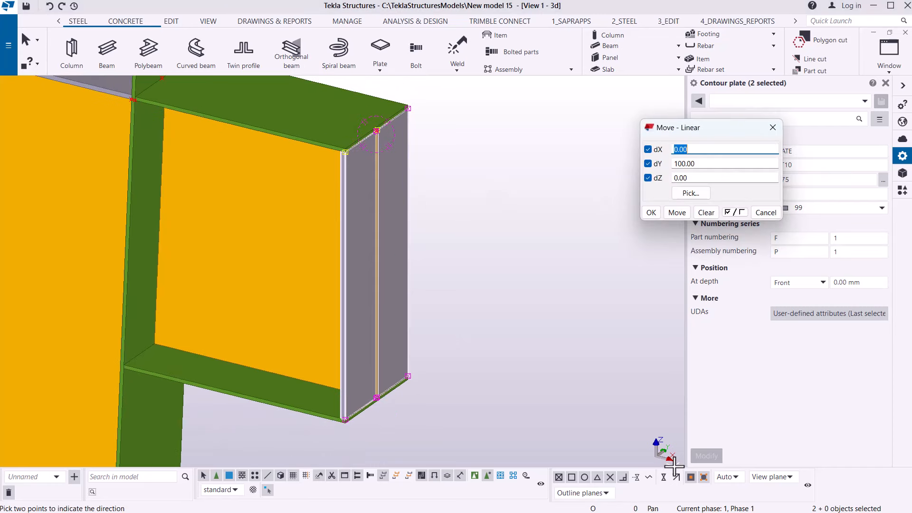
{"action": "left_click_drag", "start_coordinate": [699, 164], "coordinate": [658, 167]}
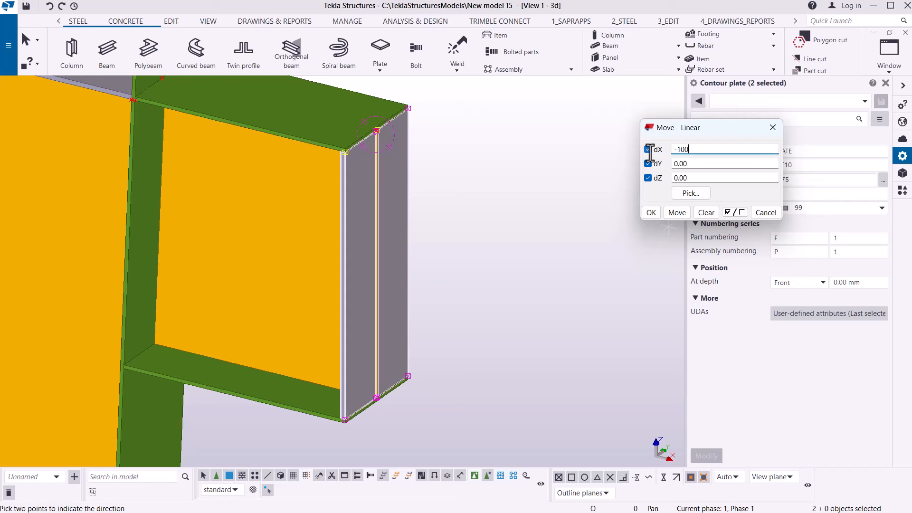
{"action": "type", "text": "-100"}
{"action": "left_click", "coordinate": [678, 213]}
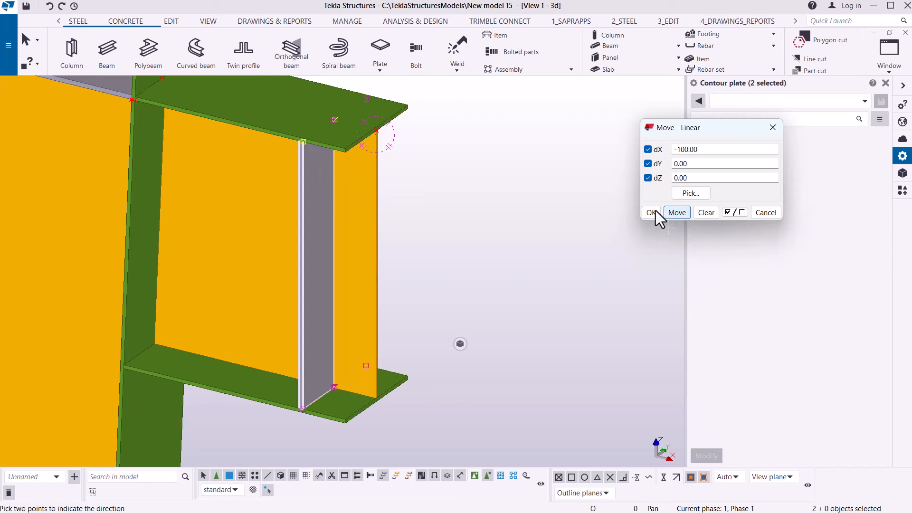
{"action": "left_click", "coordinate": [653, 212]}
{"action": "right_click", "coordinate": [512, 161]}
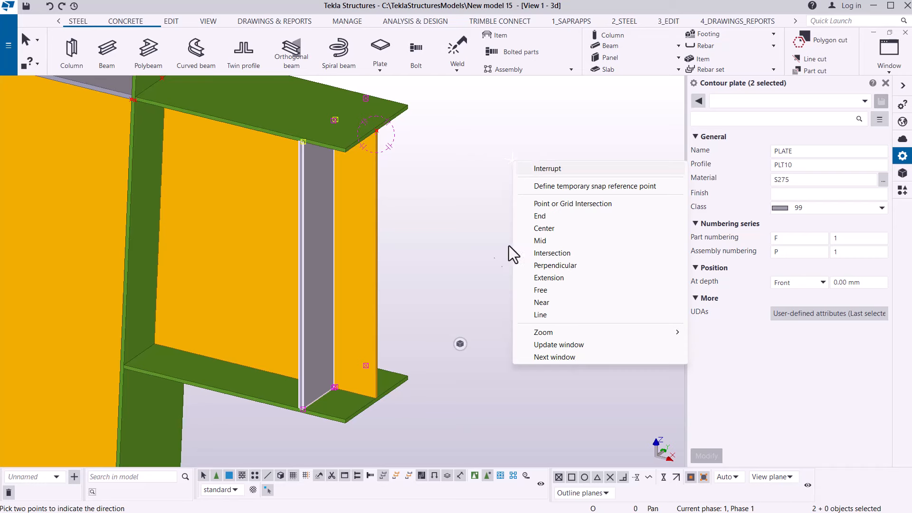
- Copy the column stiffener plate from the bracket top flange's upper near corner at the column to the bottom flange's matching corner
{"action": "scroll", "coordinate": [510, 245], "scroll_direction": "down", "scroll_amount": 7}
{"action": "scroll", "coordinate": [295, 176], "scroll_direction": "up", "scroll_amount": 8}
{"action": "scroll", "coordinate": [249, 153], "scroll_direction": "down", "scroll_amount": 1}
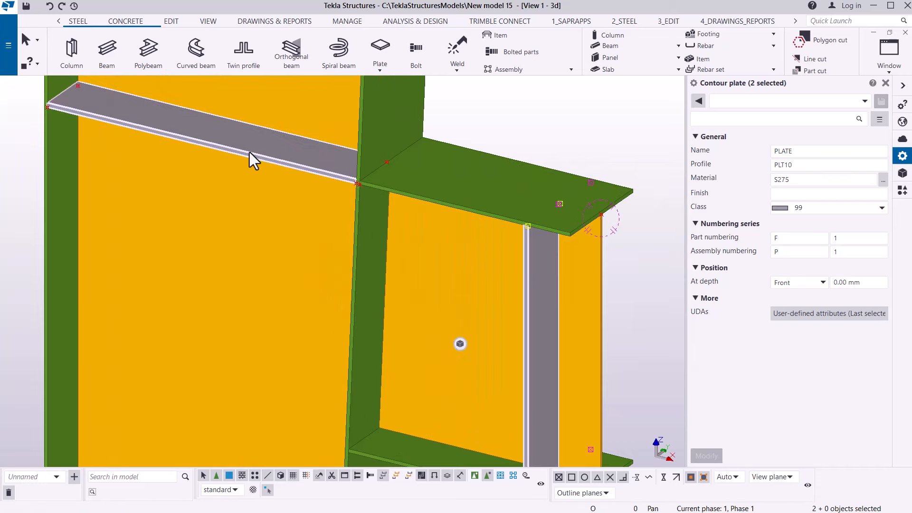
{"action": "left_click", "coordinate": [249, 153]}
{"action": "right_click", "coordinate": [546, 117]}
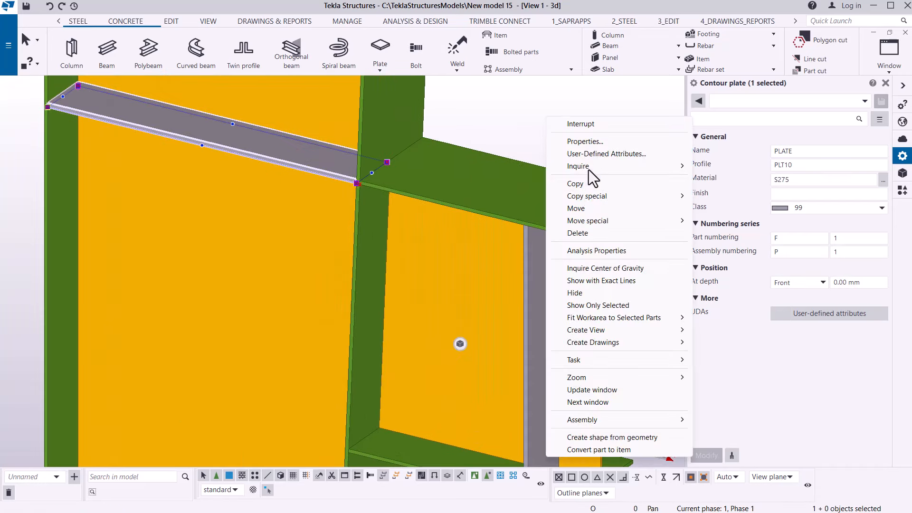
{"action": "left_click", "coordinate": [577, 184]}
{"action": "scroll", "coordinate": [352, 183], "scroll_direction": "up", "scroll_amount": 2}
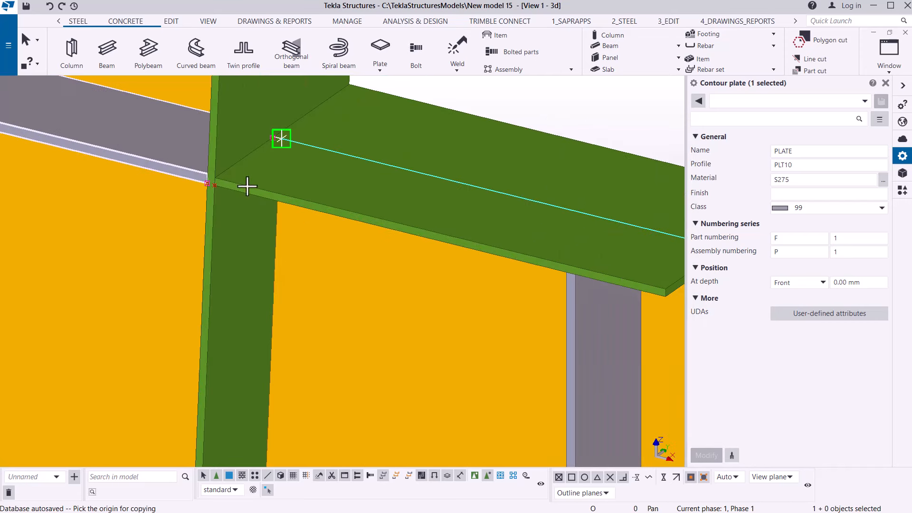
{"action": "scroll", "coordinate": [147, 195], "scroll_direction": "up", "scroll_amount": 2}
{"action": "scroll", "coordinate": [187, 183], "scroll_direction": "up", "scroll_amount": 2}
{"action": "scroll", "coordinate": [252, 167], "scroll_direction": "up", "scroll_amount": 2}
{"action": "scroll", "coordinate": [279, 132], "scroll_direction": "up", "scroll_amount": 1}
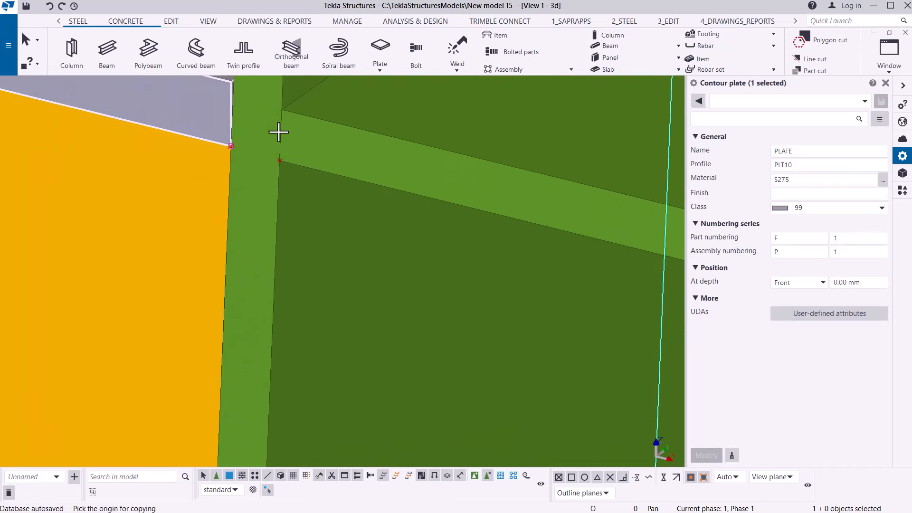
{"action": "left_click", "coordinate": [308, 162]}
{"action": "scroll", "coordinate": [346, 140], "scroll_direction": "down", "scroll_amount": 6}
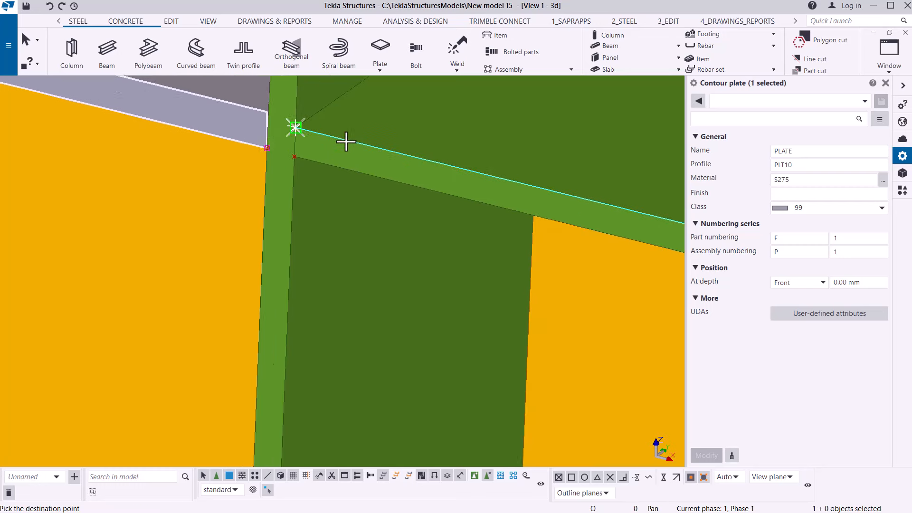
{"action": "scroll", "coordinate": [314, 373], "scroll_direction": "up", "scroll_amount": 5}
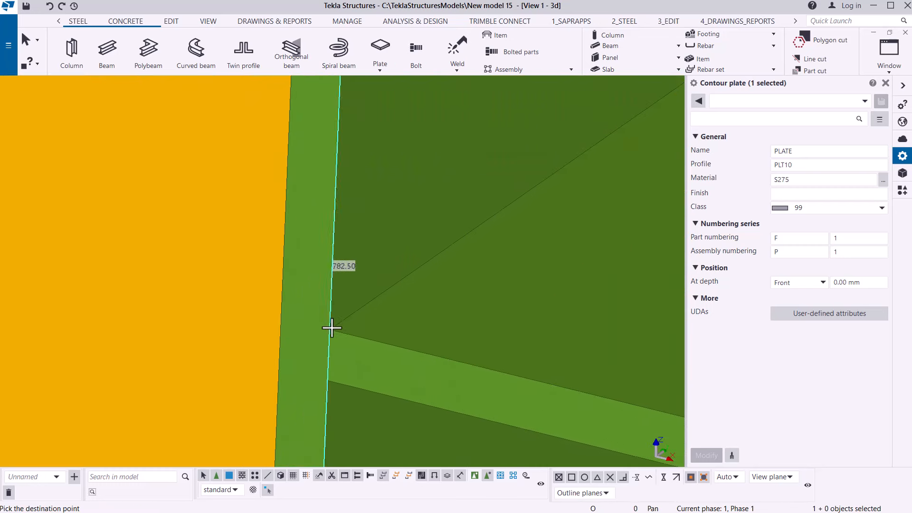
{"action": "left_click", "coordinate": [332, 328]}
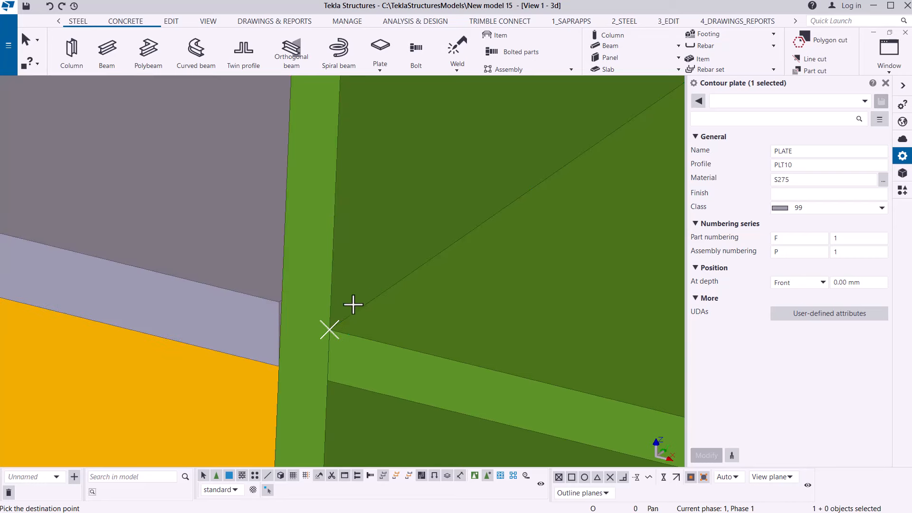
{"action": "right_click", "coordinate": [366, 275]}
{"action": "left_click", "coordinate": [380, 280]}
- Review the stiffened bracket connection and its place on the column within the whole portal frame
{"action": "scroll", "coordinate": [350, 306], "scroll_direction": "down", "scroll_amount": 4}
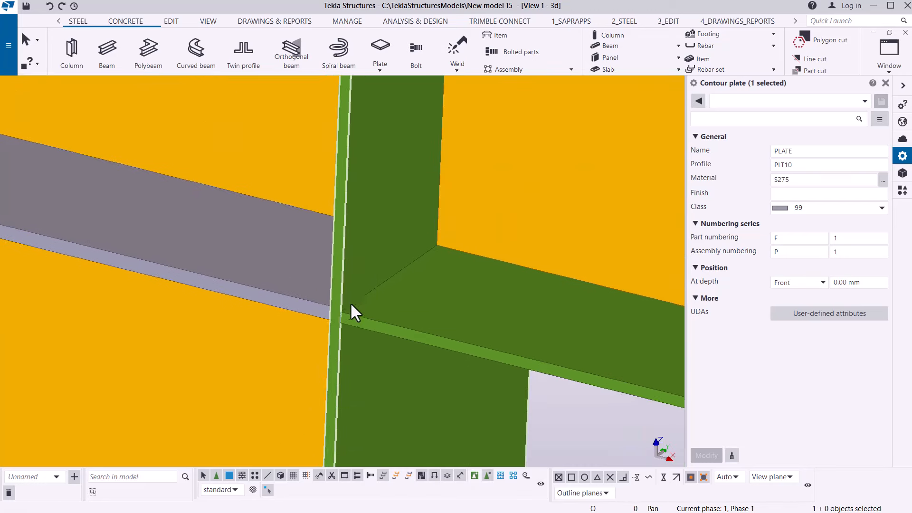
{"action": "scroll", "coordinate": [342, 306], "scroll_direction": "down", "scroll_amount": 5}
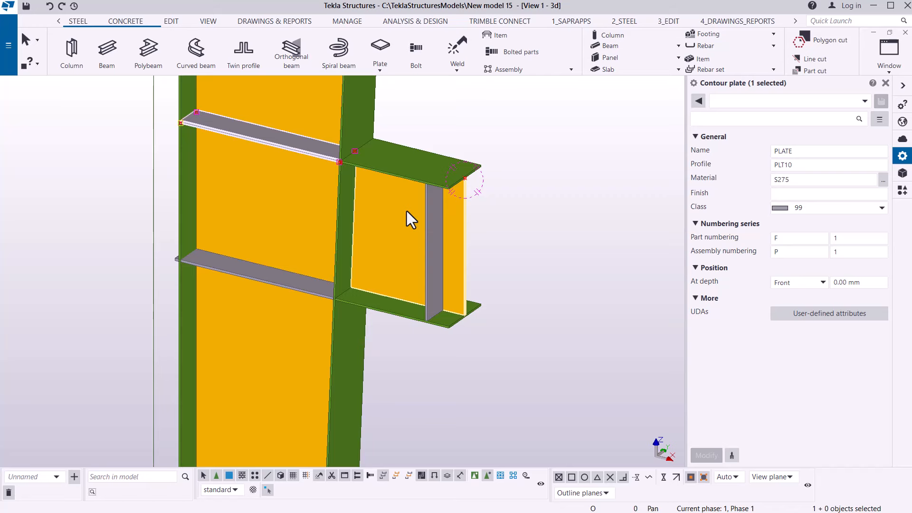
{"action": "scroll", "coordinate": [233, 198], "scroll_direction": "down", "scroll_amount": 10}
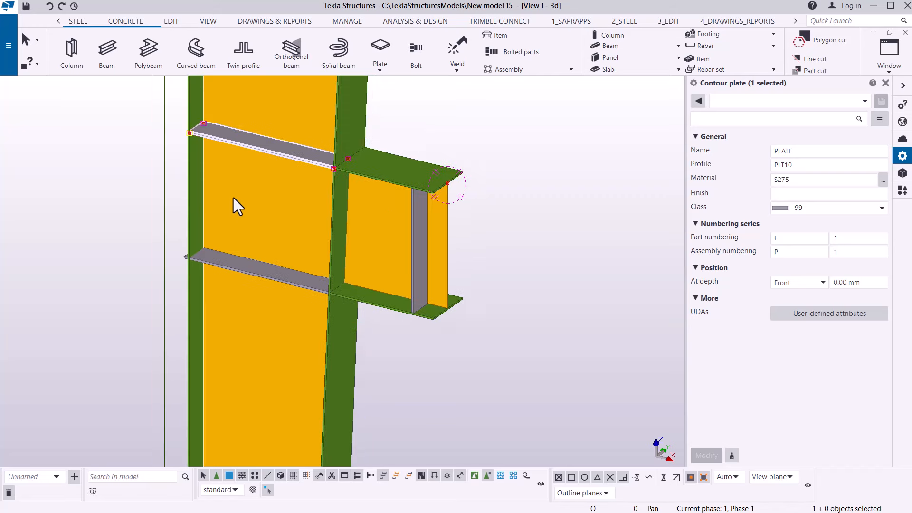
{"action": "scroll", "coordinate": [261, 199], "scroll_direction": "down", "scroll_amount": 6}
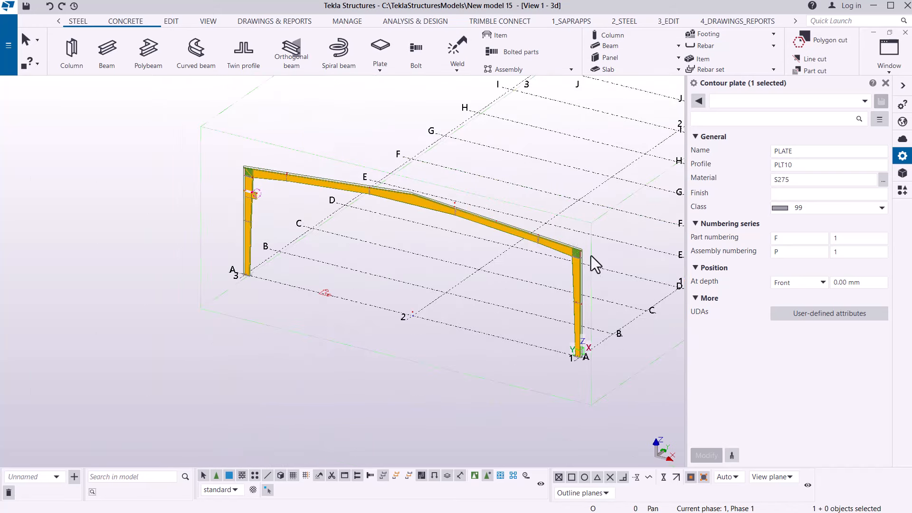
{"action": "scroll", "coordinate": [250, 199], "scroll_direction": "up", "scroll_amount": 4}
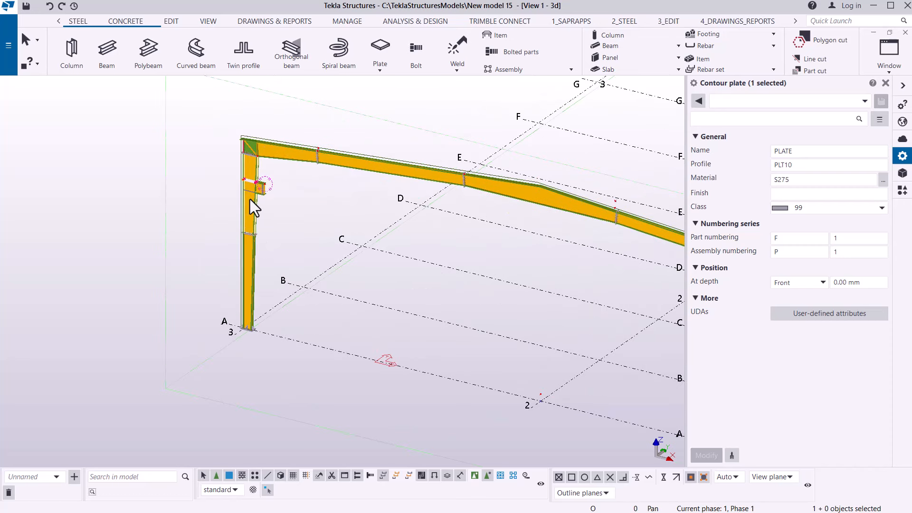